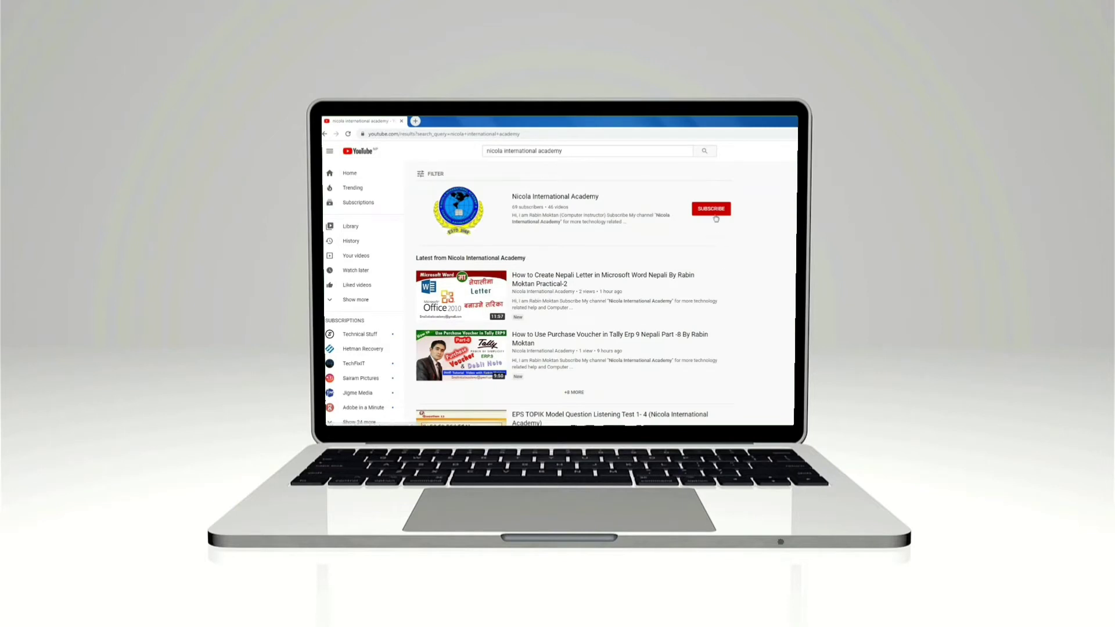
Step: Subscribe to the Nicola International Academy channel with All notifications and go to its channel page
{"action": "left_click", "coordinate": [712, 211]}
{"action": "left_click", "coordinate": [726, 211]}
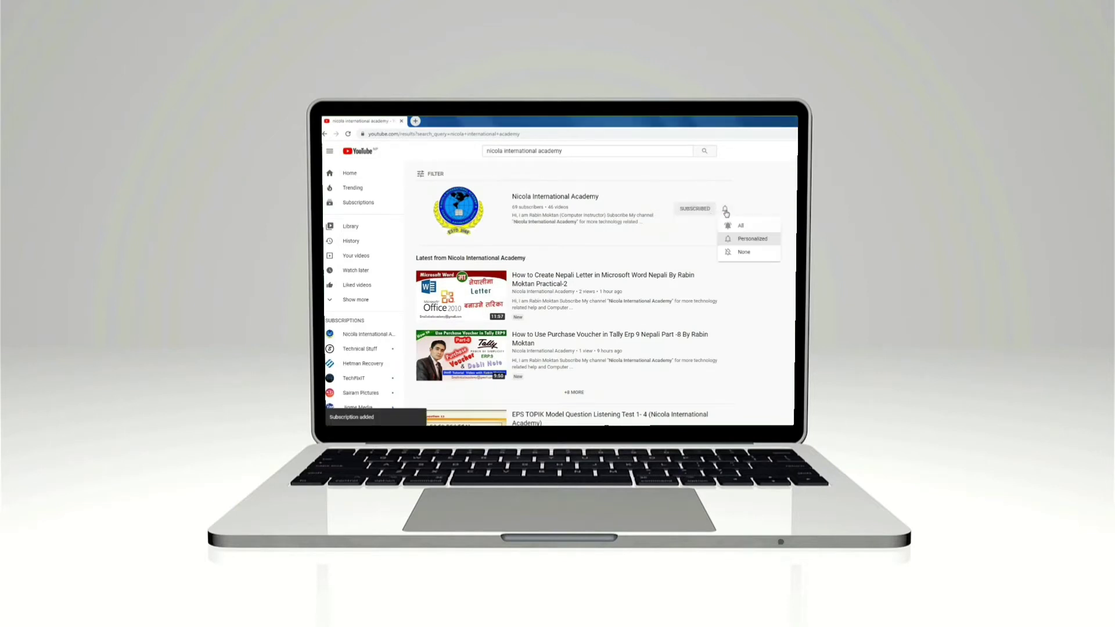
{"action": "left_click", "coordinate": [738, 226]}
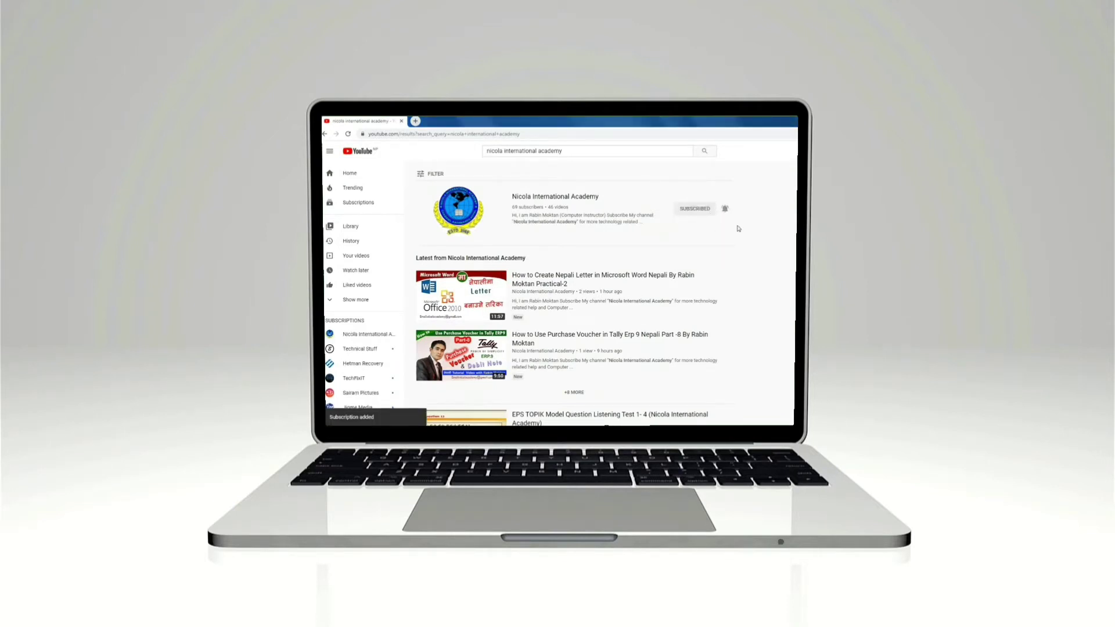
{"action": "left_click", "coordinate": [574, 197]}
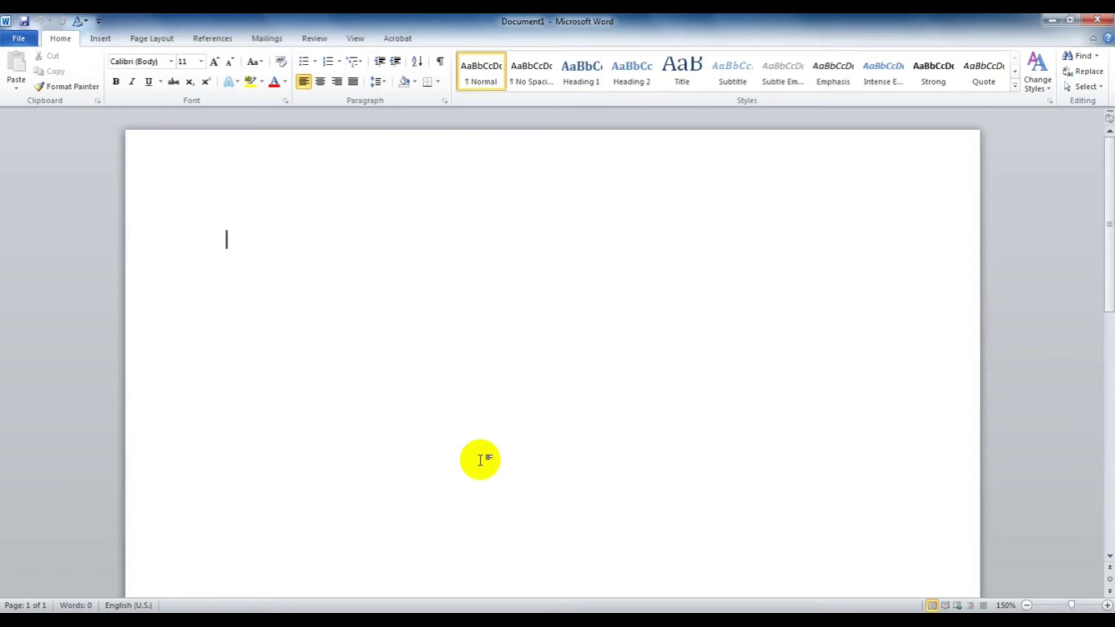
Step: Insert an empty 5-column by 6-row table from the Insert tab's table grid
{"action": "left_click", "coordinate": [101, 43]}
{"action": "left_click", "coordinate": [118, 85]}
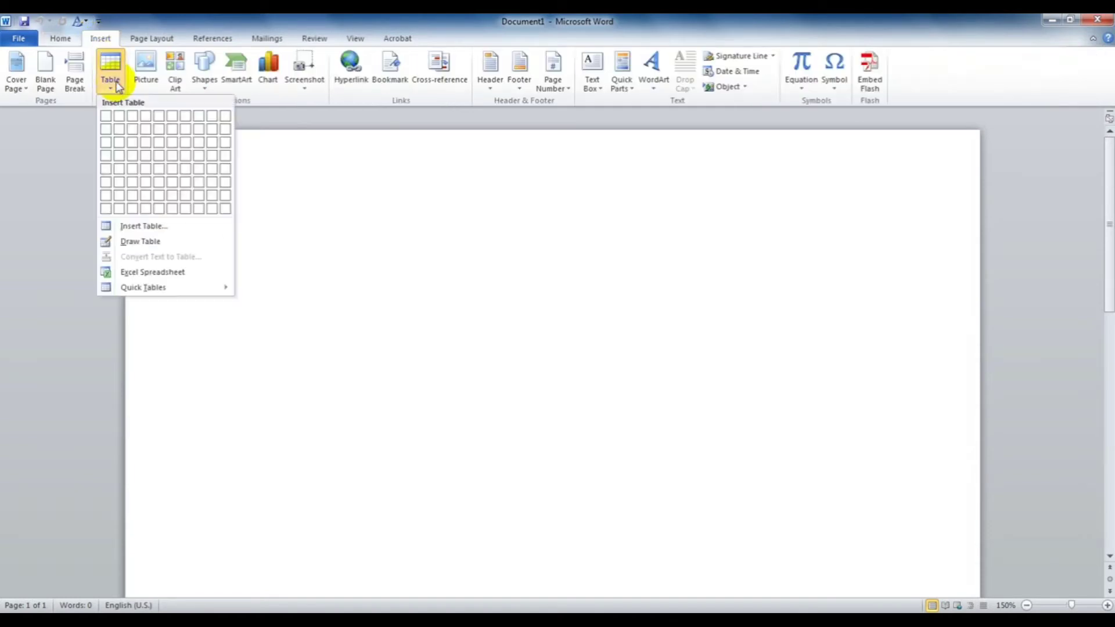
{"action": "left_click", "coordinate": [162, 181]}
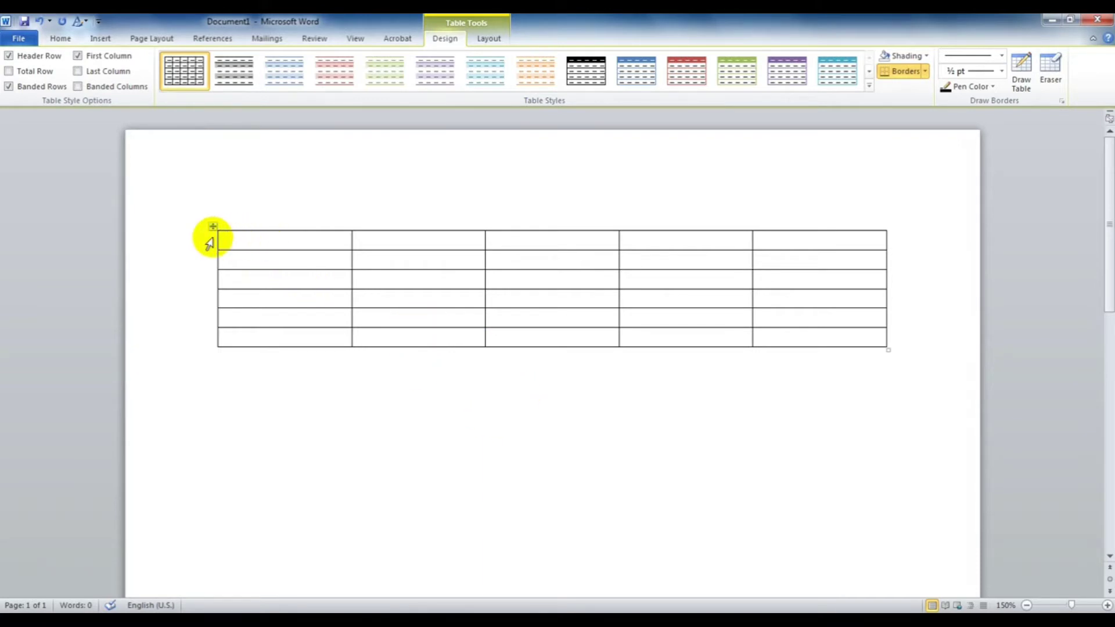
{"action": "left_click", "coordinate": [209, 243]}
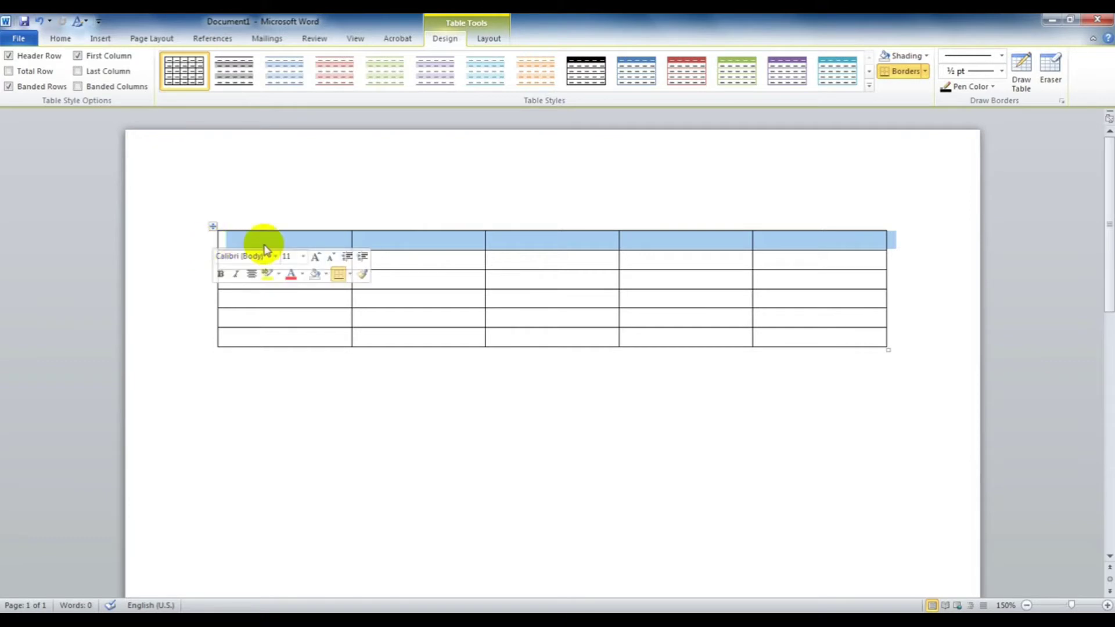
{"action": "left_click", "coordinate": [262, 244]}
{"action": "left_click", "coordinate": [269, 221]}
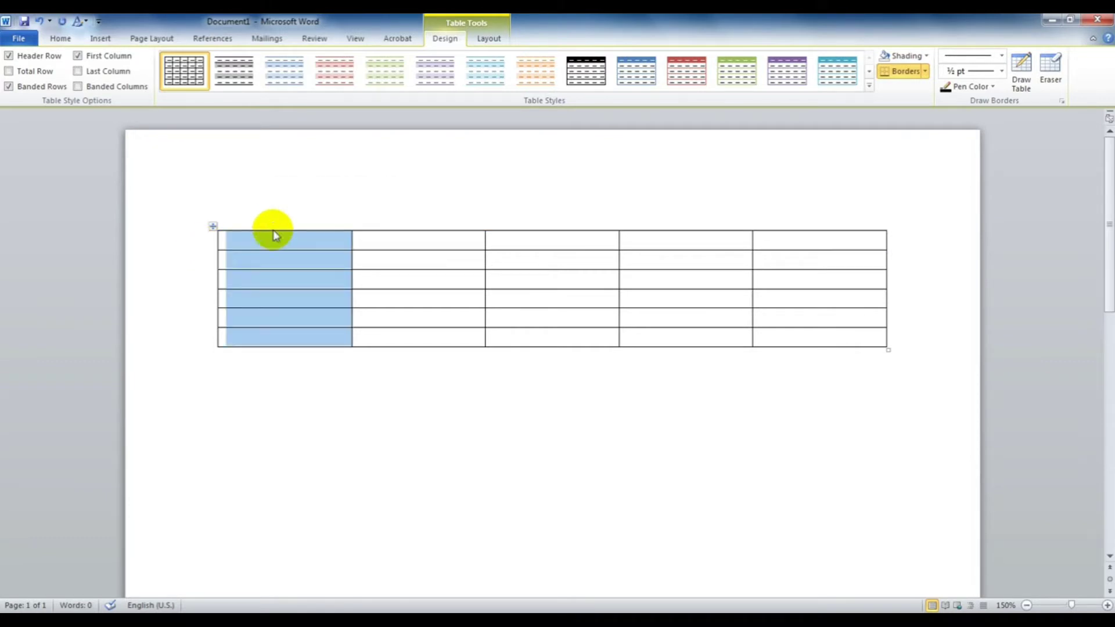
{"action": "left_click", "coordinate": [258, 246]}
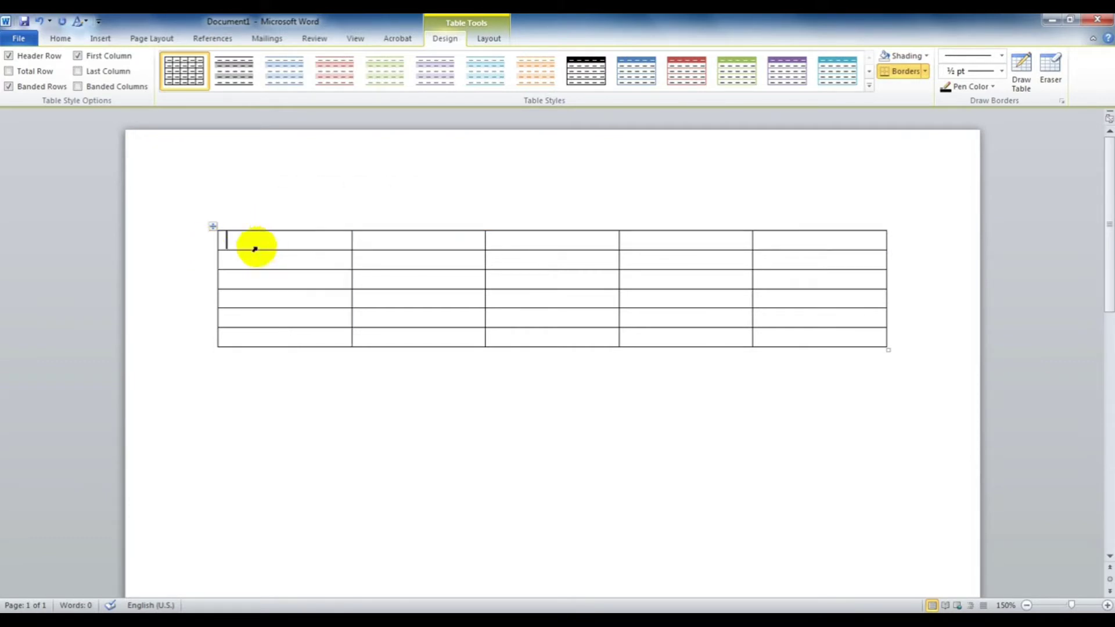
{"action": "left_click", "coordinate": [209, 239]}
{"action": "left_click", "coordinate": [272, 213]}
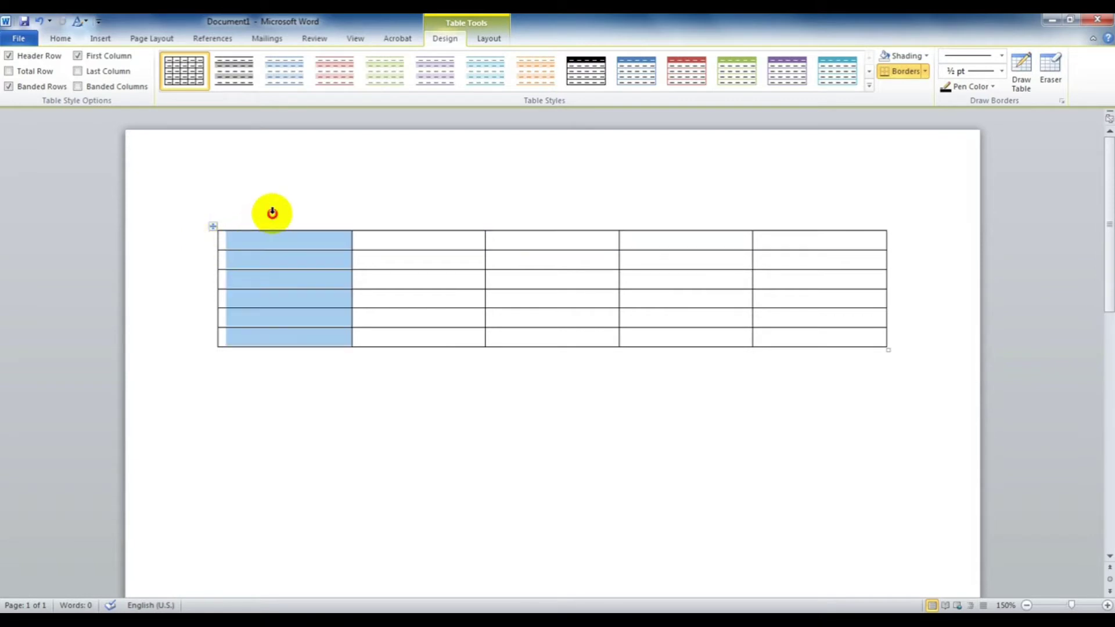
{"action": "left_click", "coordinate": [235, 240]}
{"action": "left_click", "coordinate": [206, 241]}
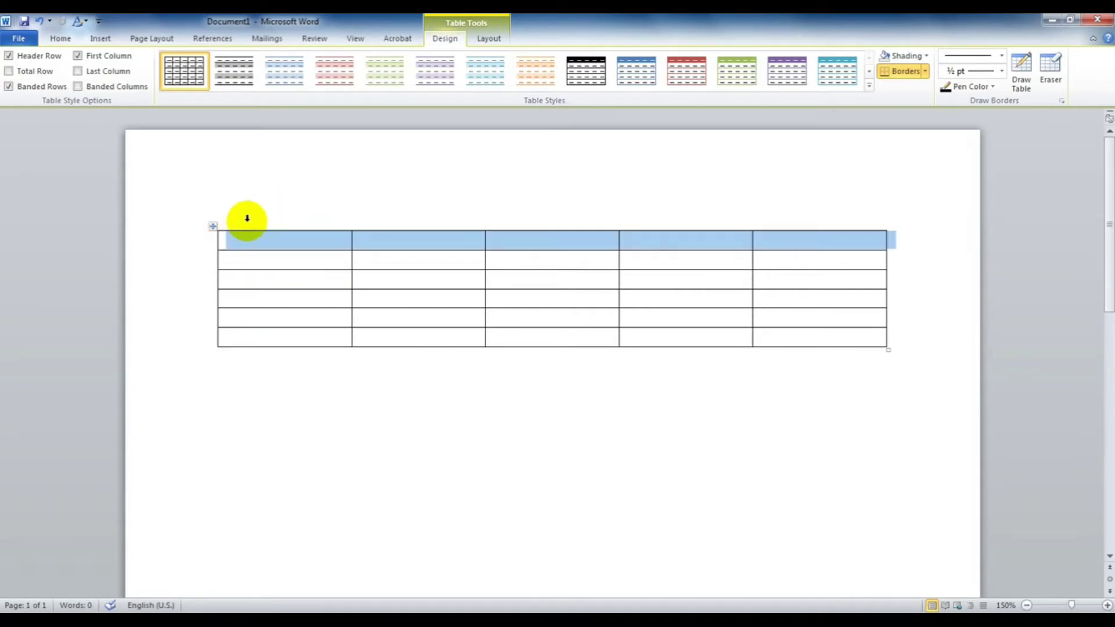
{"action": "left_click", "coordinate": [253, 212]}
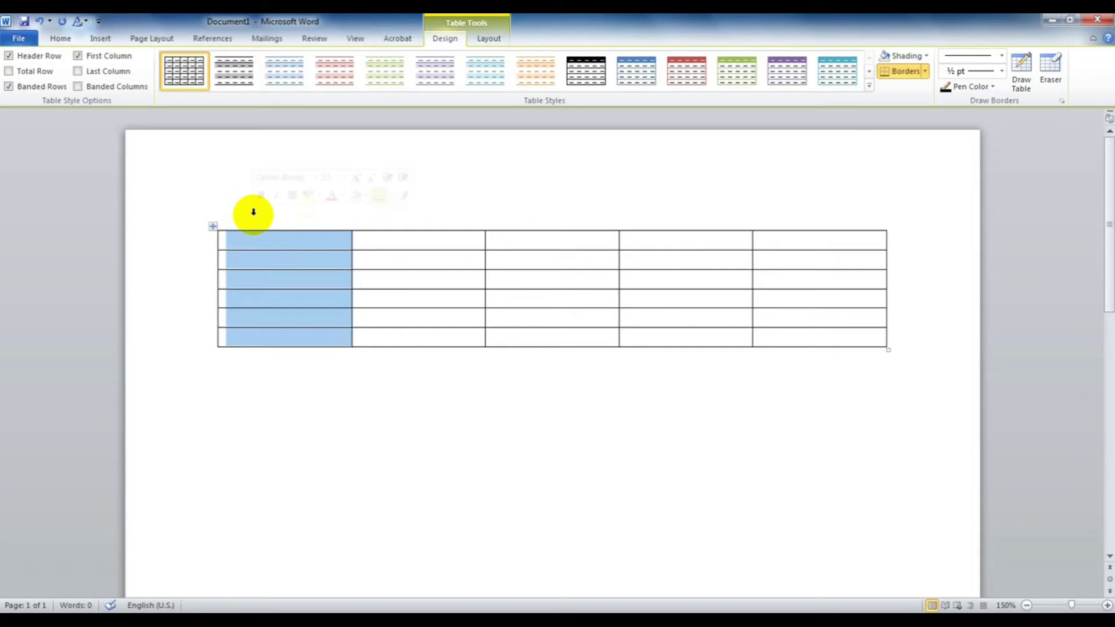
{"action": "left_click", "coordinate": [250, 240]}
{"action": "left_click", "coordinate": [250, 264]}
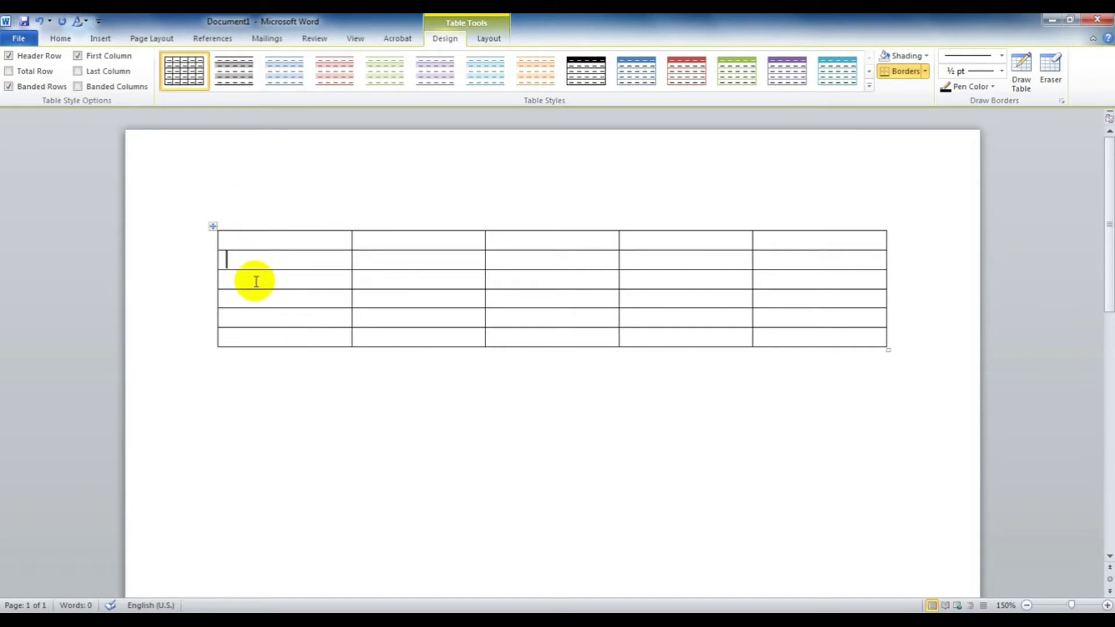
{"action": "left_click", "coordinate": [257, 282]}
{"action": "left_click", "coordinate": [264, 299]}
{"action": "left_click", "coordinate": [271, 317]}
{"action": "left_click", "coordinate": [278, 332]}
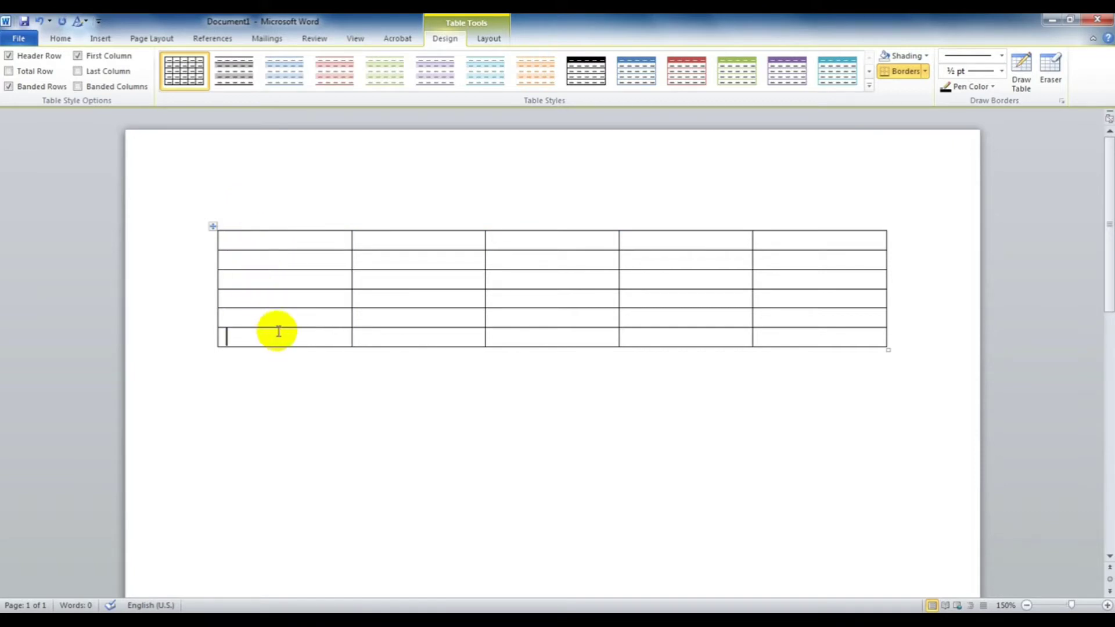
{"action": "left_click", "coordinate": [273, 246]}
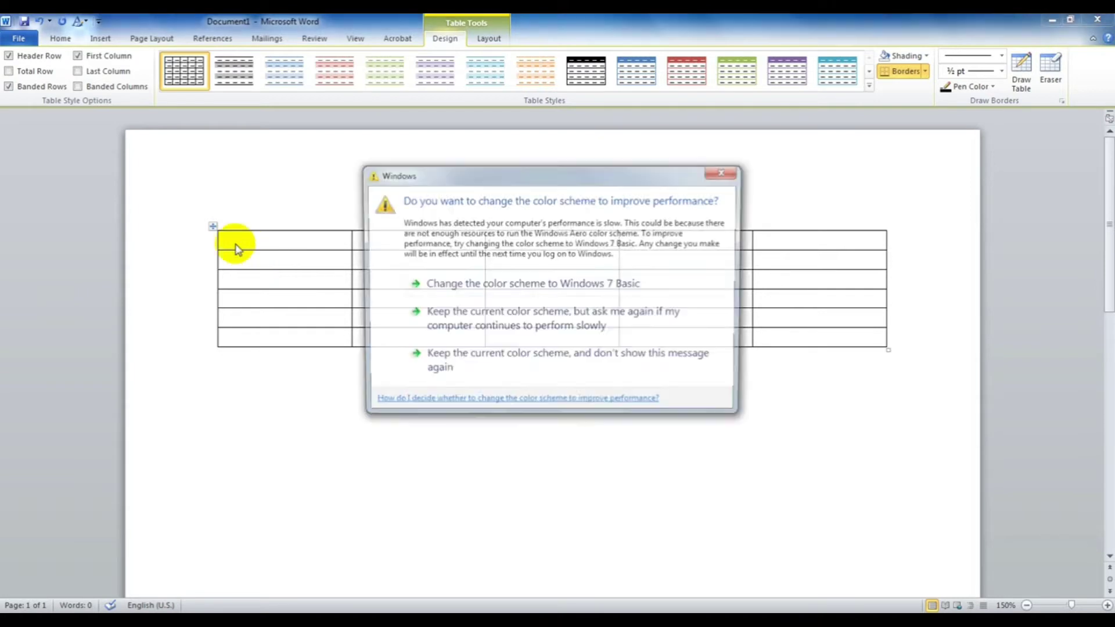
{"action": "left_click", "coordinate": [725, 171]}
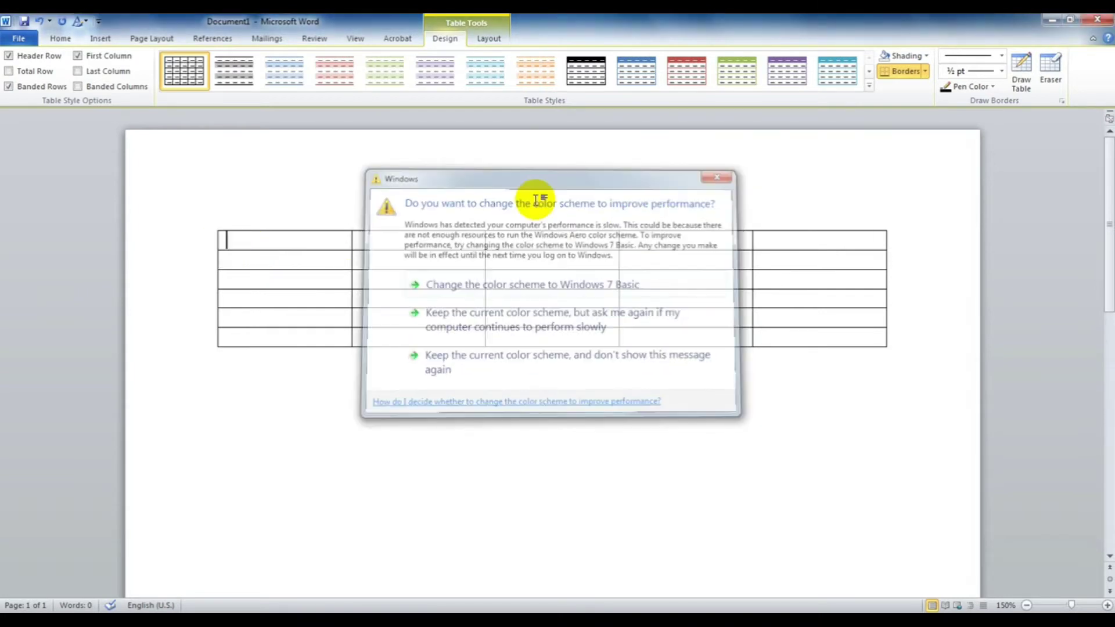
{"action": "left_click", "coordinate": [201, 244]}
{"action": "left_click", "coordinate": [195, 259]}
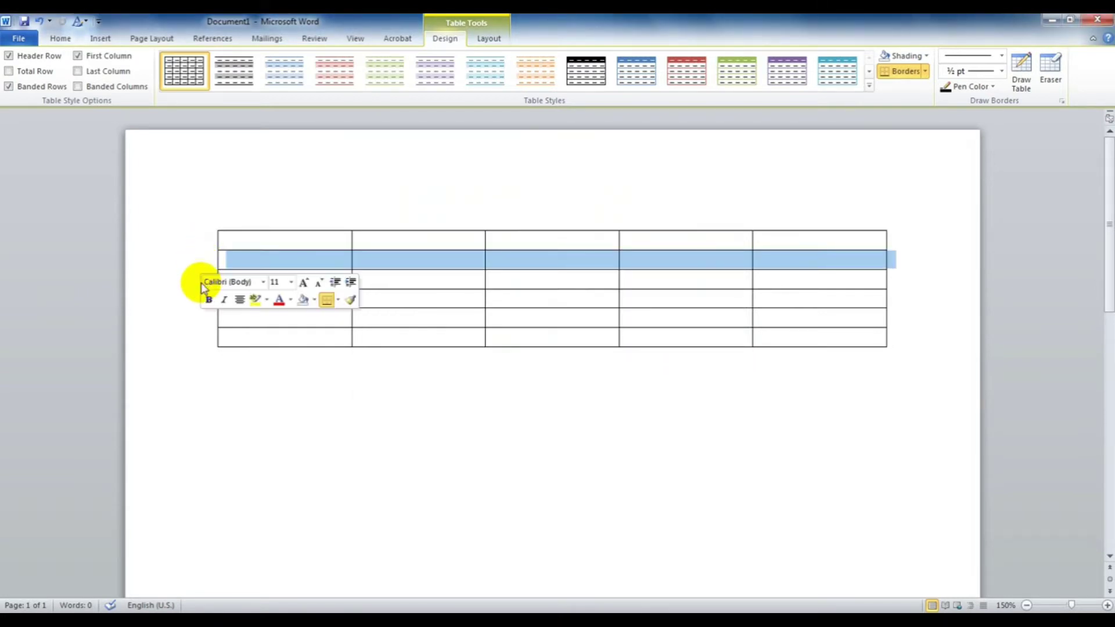
{"action": "left_click", "coordinate": [195, 280]}
{"action": "left_click", "coordinate": [193, 297]}
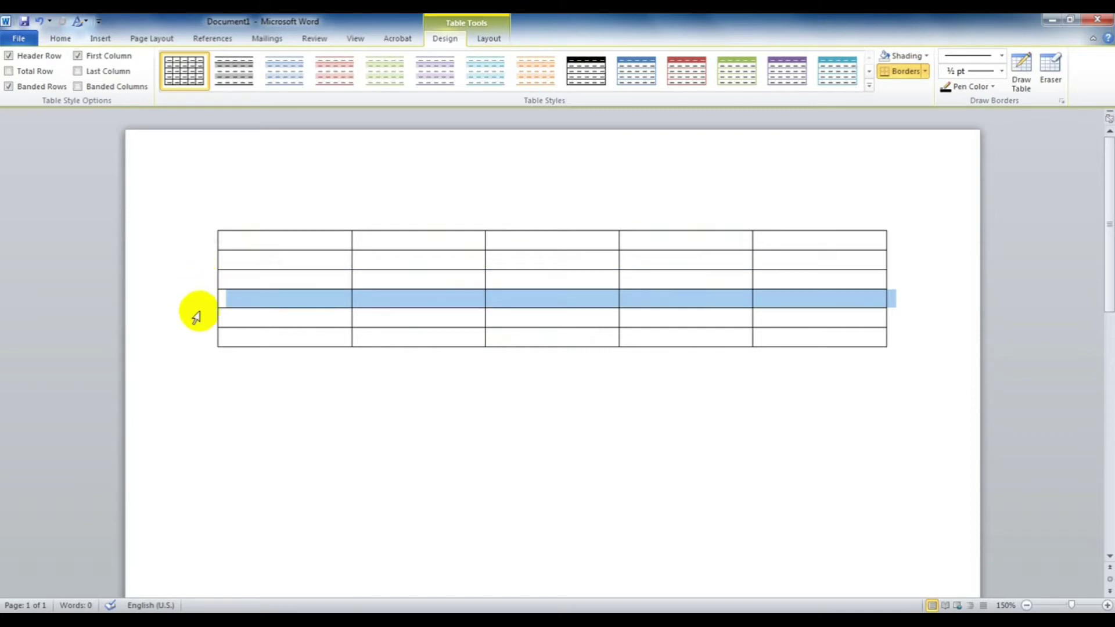
{"action": "left_click", "coordinate": [199, 317]}
{"action": "left_click", "coordinate": [202, 338]}
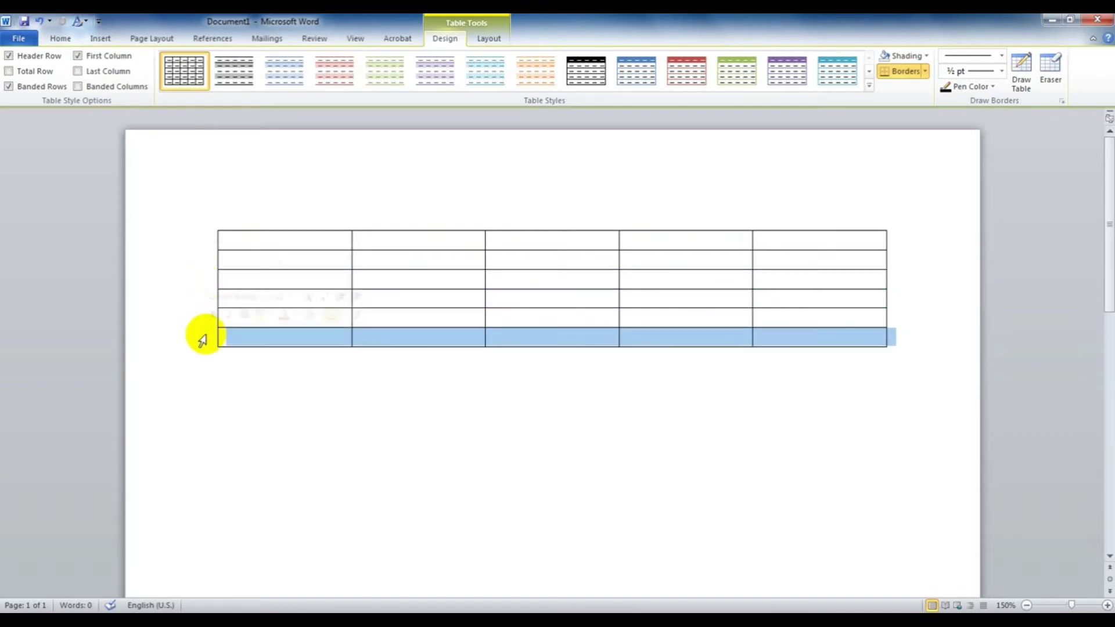
{"action": "left_click", "coordinate": [287, 221]}
{"action": "left_click", "coordinate": [418, 221]}
{"action": "left_click", "coordinate": [515, 223]}
{"action": "left_click", "coordinate": [659, 219]}
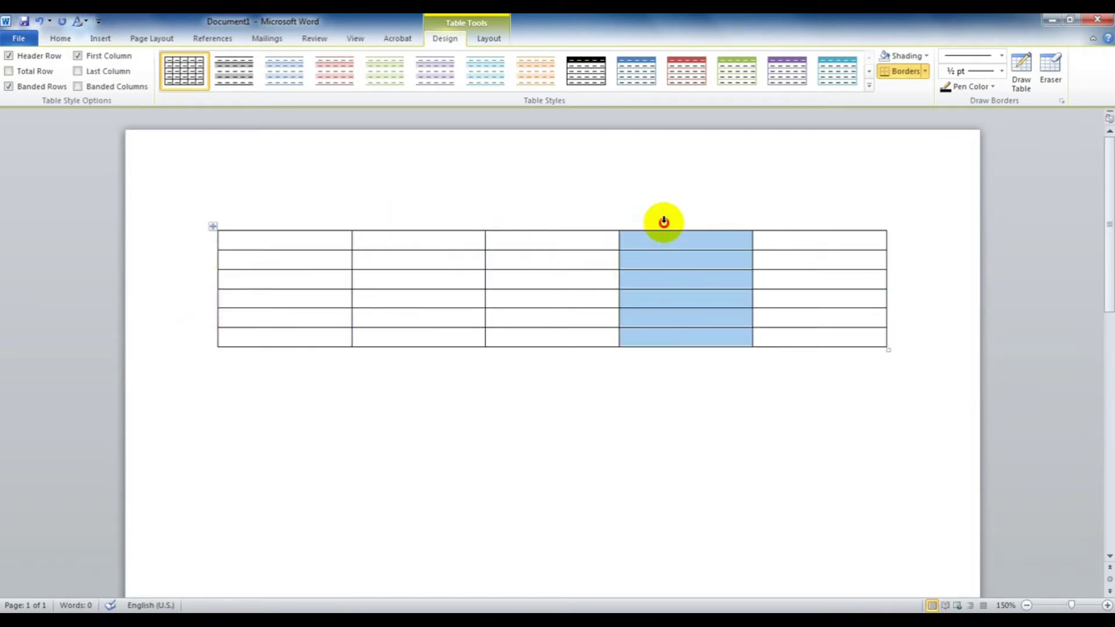
{"action": "left_click", "coordinate": [792, 225]}
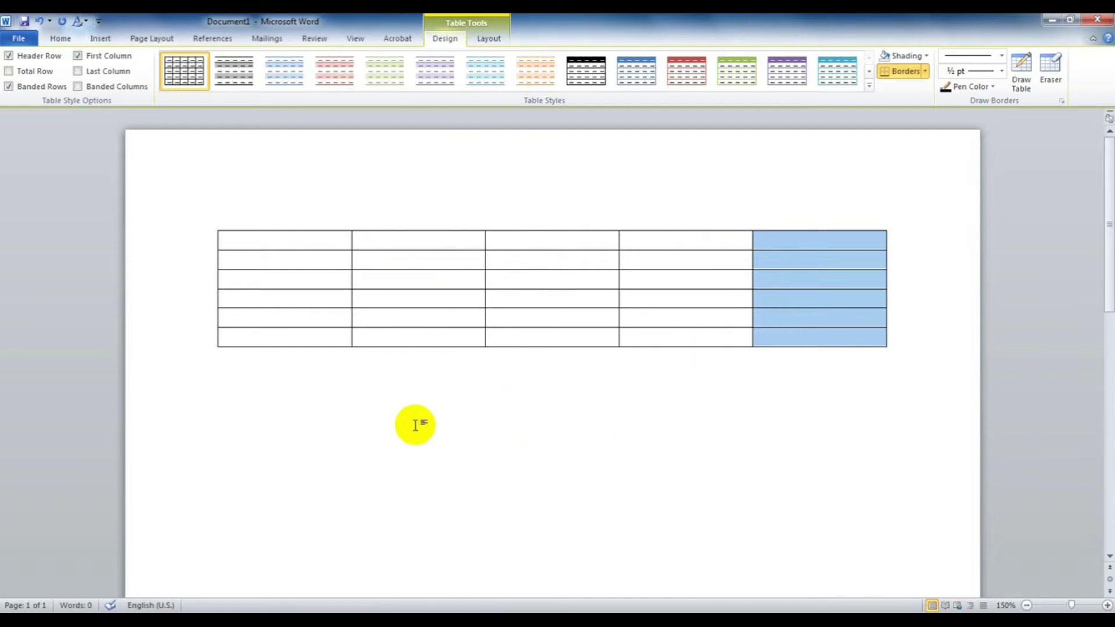
{"action": "left_click", "coordinate": [345, 424]}
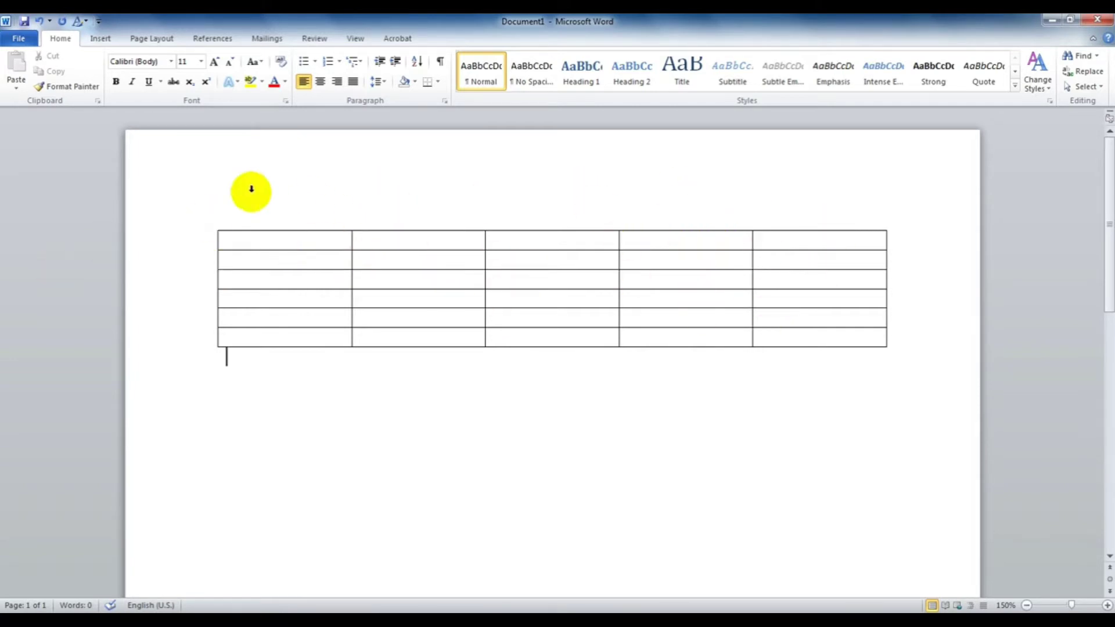
{"action": "left_click_drag", "start_coordinate": [274, 241], "coordinate": [291, 281]}
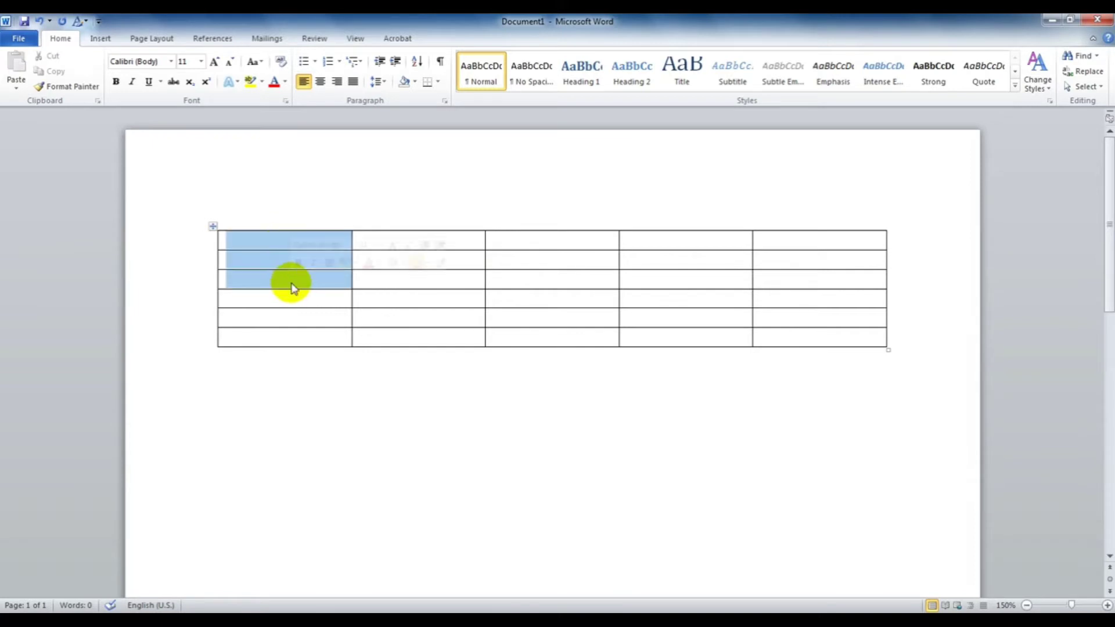
{"action": "left_click", "coordinate": [486, 41]}
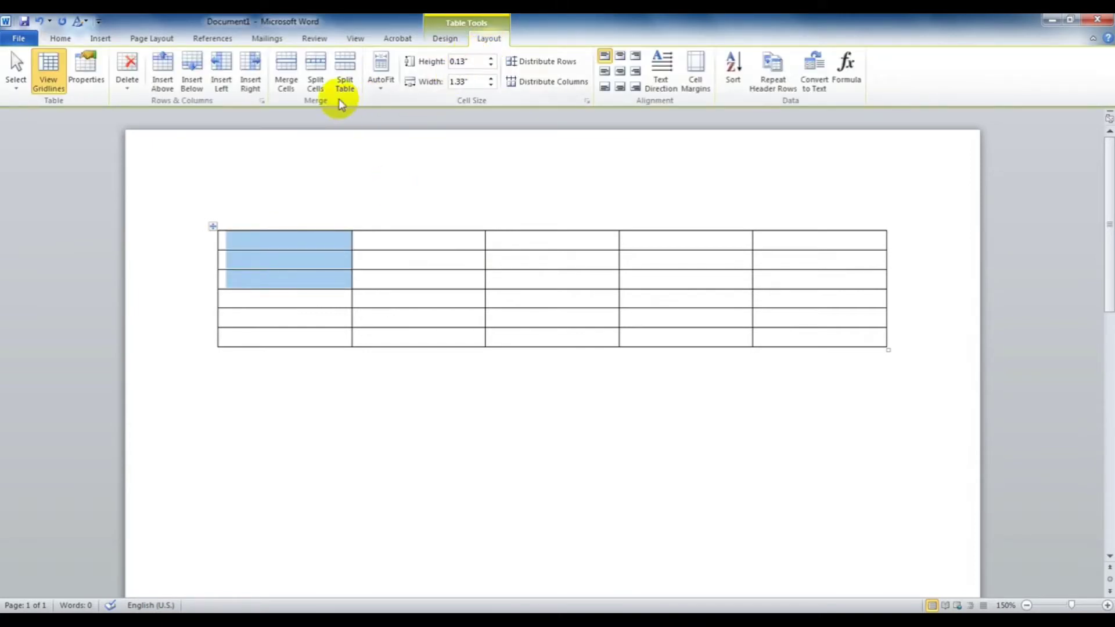
{"action": "left_click", "coordinate": [282, 73]}
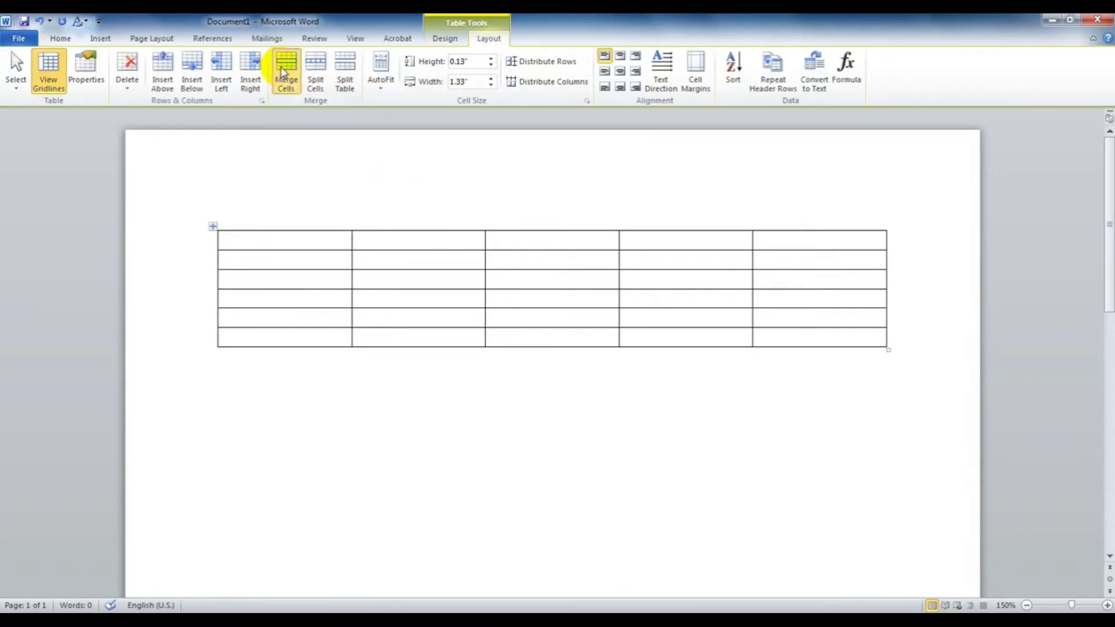
{"action": "left_click", "coordinate": [400, 267]}
{"action": "left_click_drag", "start_coordinate": [624, 257], "coordinate": [786, 291]}
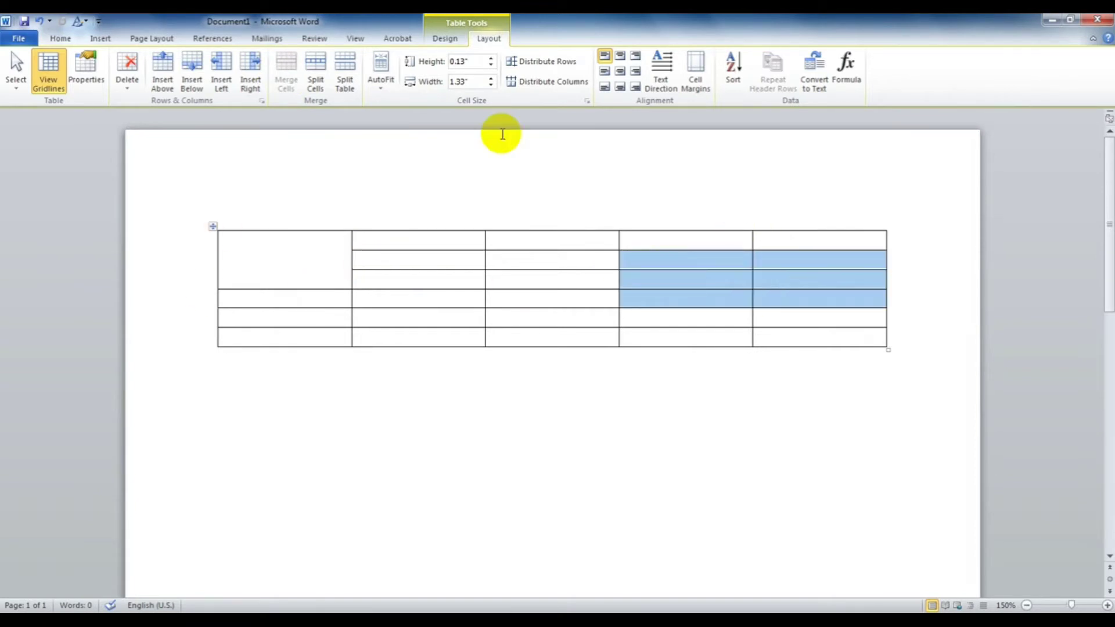
{"action": "left_click", "coordinate": [289, 79]}
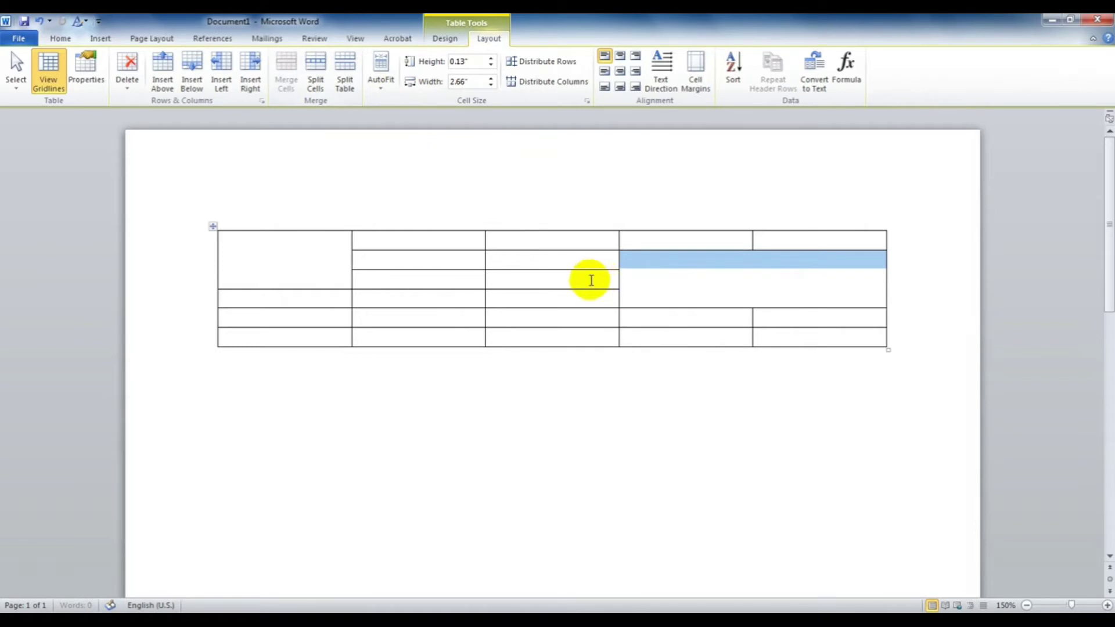
{"action": "left_click", "coordinate": [586, 279]}
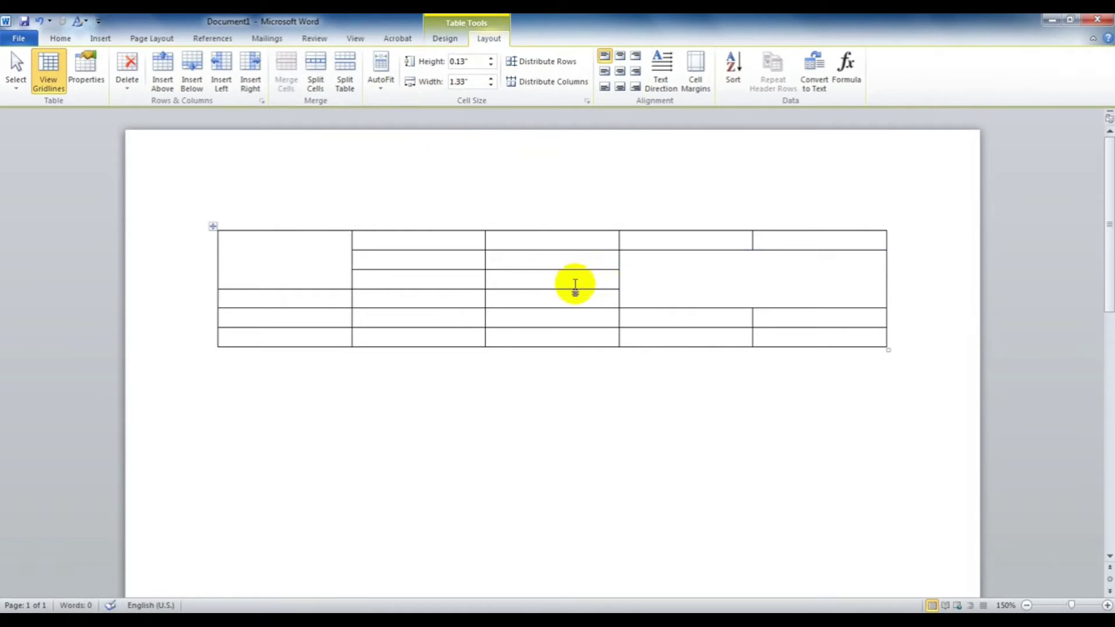
{"action": "key", "text": "ctrl+z"}
{"action": "key", "text": "ctrl+z"}
{"action": "left_click", "coordinate": [413, 261]}
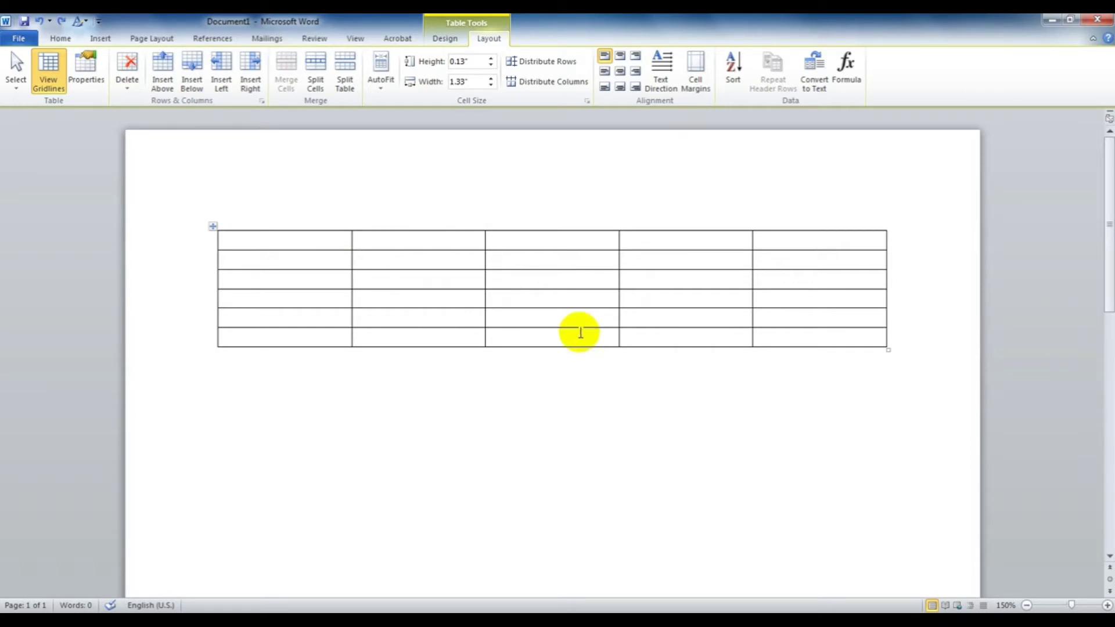
Step: Undo the table, then type the notes 'Rows : 1', 'Column: 1', 'Cell: 1' and delete them
{"action": "key", "text": "ctrl+z"}
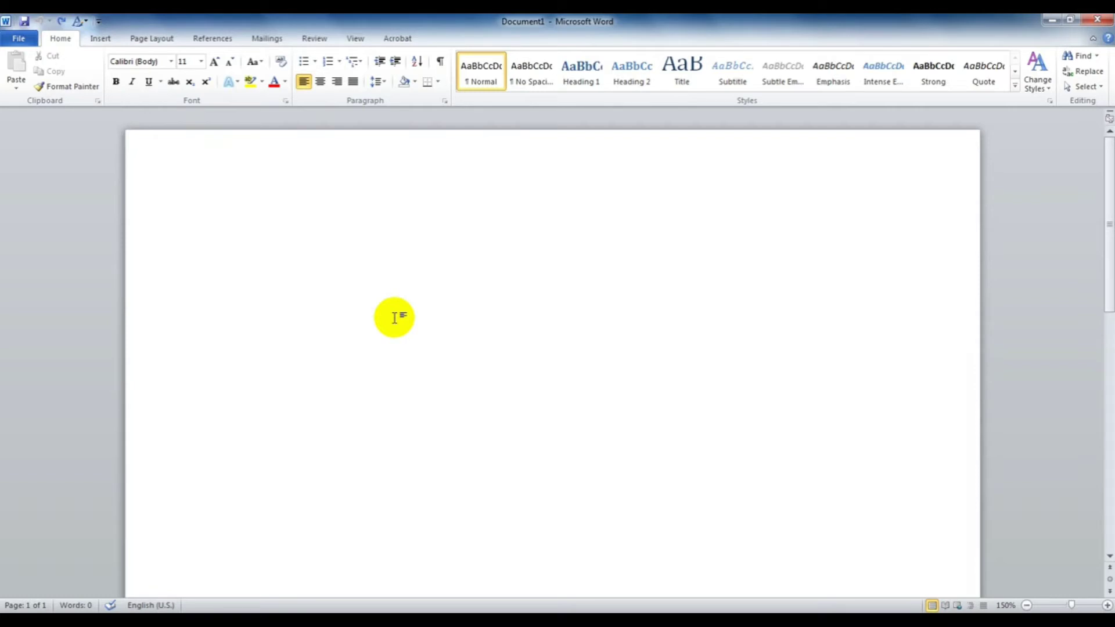
{"action": "type", "text": "Rows : 1"}
{"action": "key", "text": "Return"}
{"action": "type", "text": "Colu"}
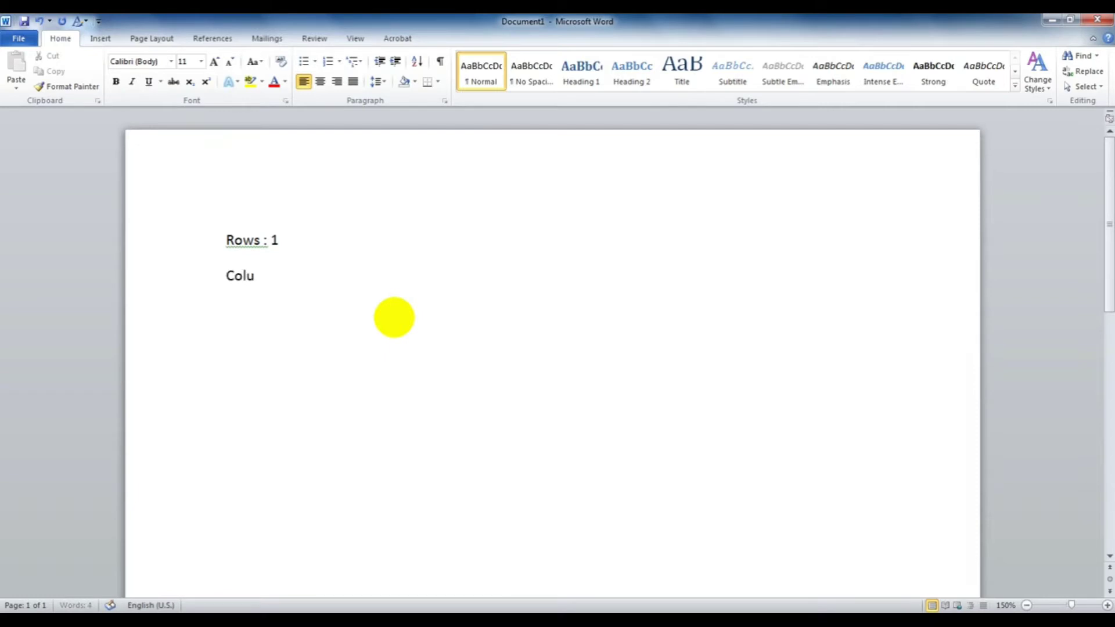
{"action": "type", "text": "mn"}
{"action": "type", "text": ": 1"}
{"action": "type", "text": "Cel"}
{"action": "type", "text": "l: 1"}
{"action": "left_click_drag", "start_coordinate": [402, 364], "coordinate": [149, 227]}
{"action": "key", "text": "Delete"}
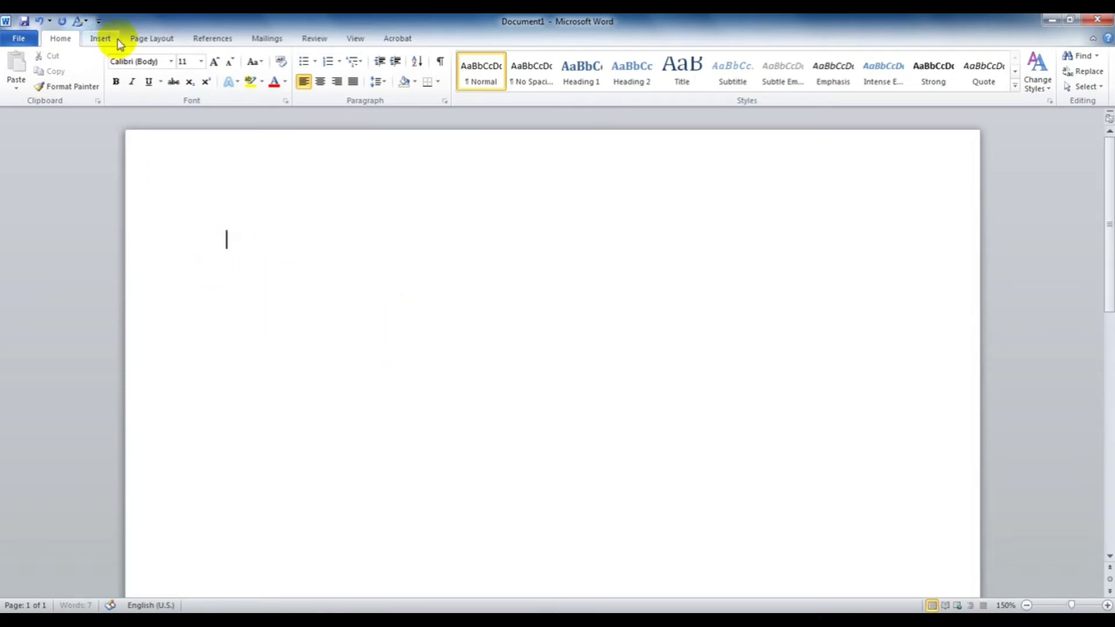
{"action": "left_click", "coordinate": [108, 38]}
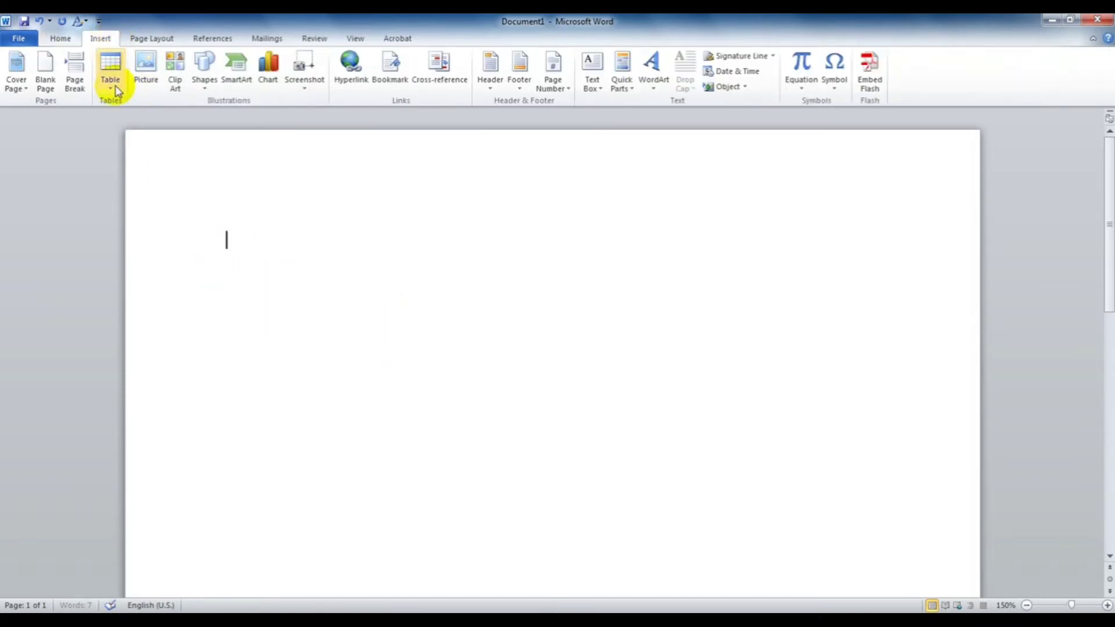
{"action": "left_click", "coordinate": [116, 90]}
{"action": "left_click", "coordinate": [106, 112]}
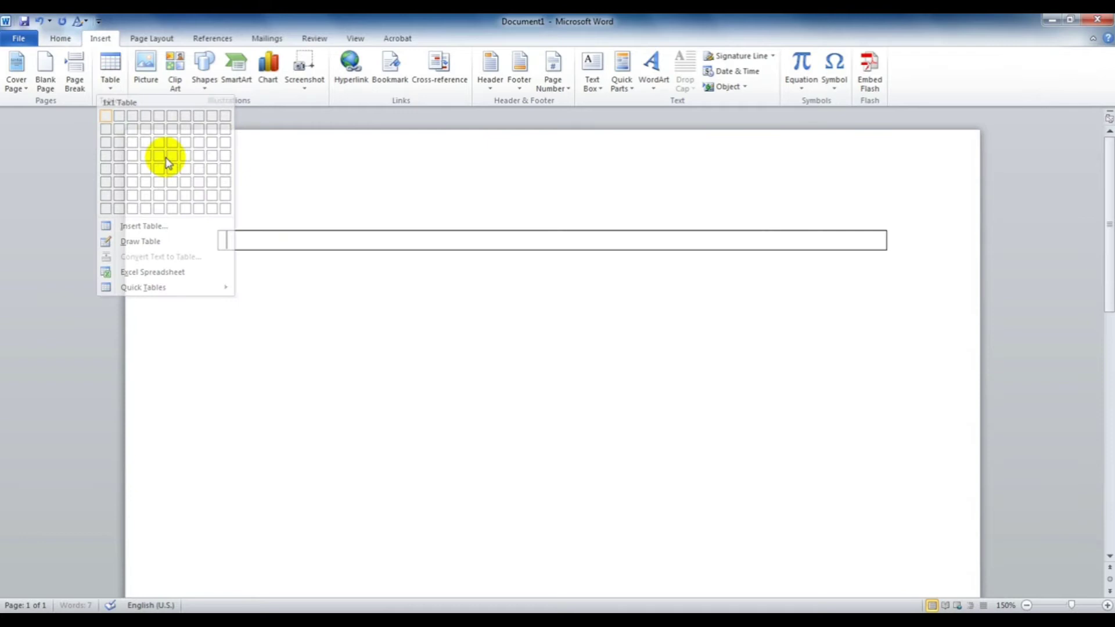
{"action": "left_click", "coordinate": [435, 379]}
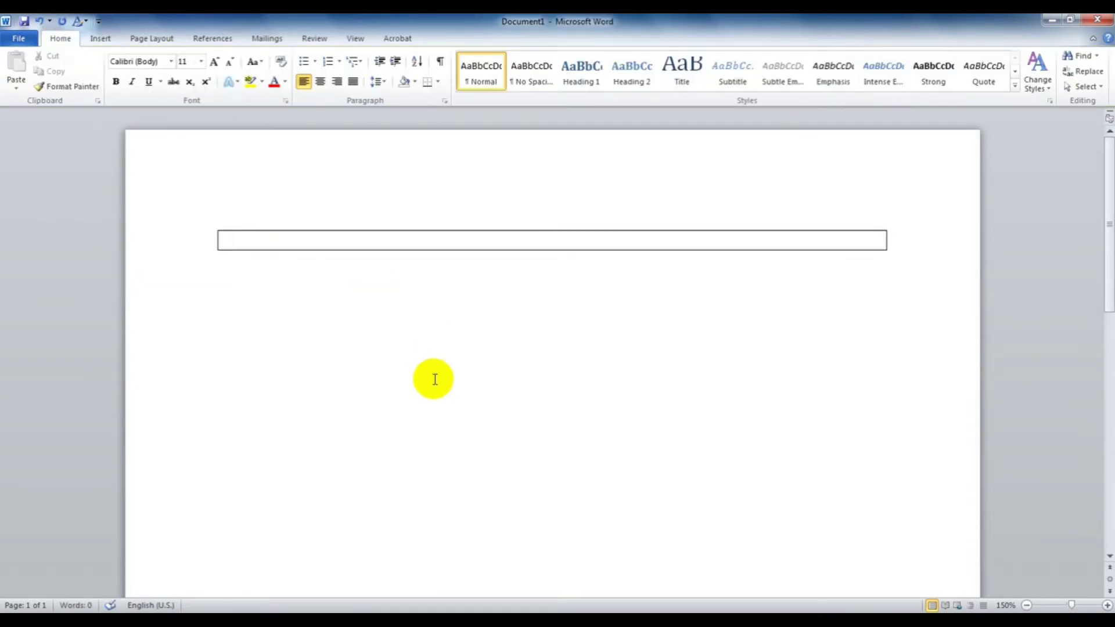
{"action": "left_click", "coordinate": [205, 245]}
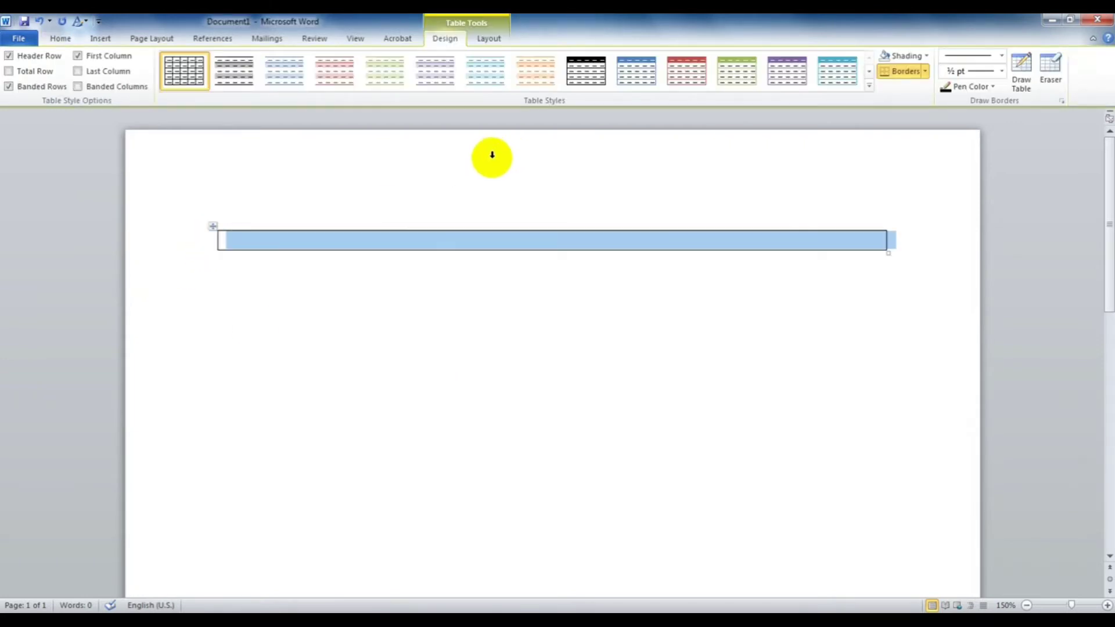
{"action": "left_click", "coordinate": [469, 240]}
{"action": "type", "text": "fgdfgdfgdfg"}
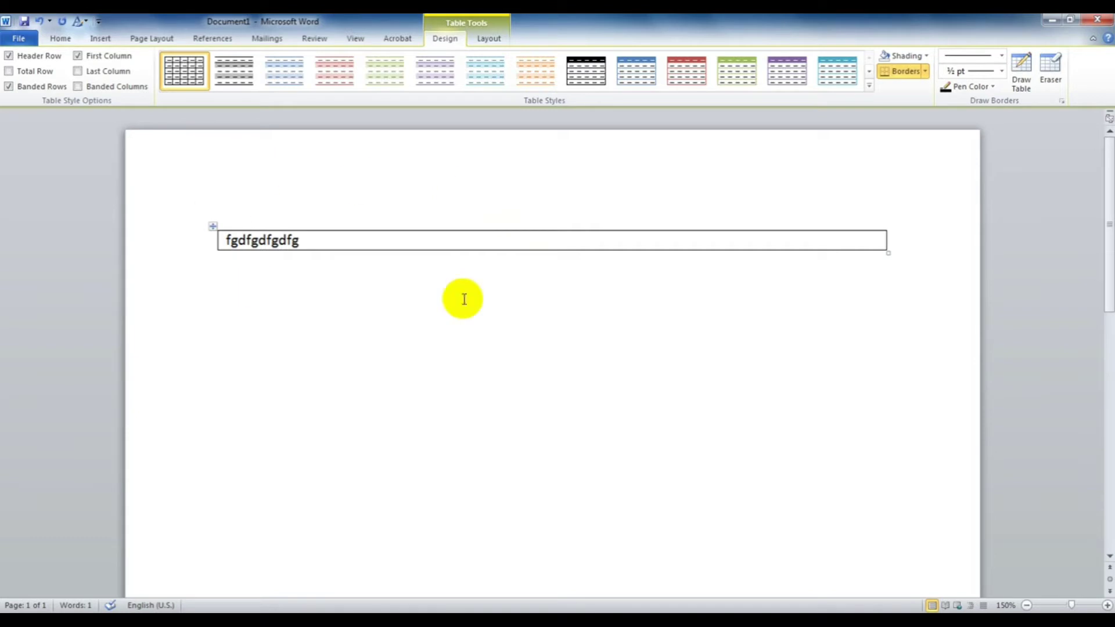
{"action": "left_click", "coordinate": [199, 239]}
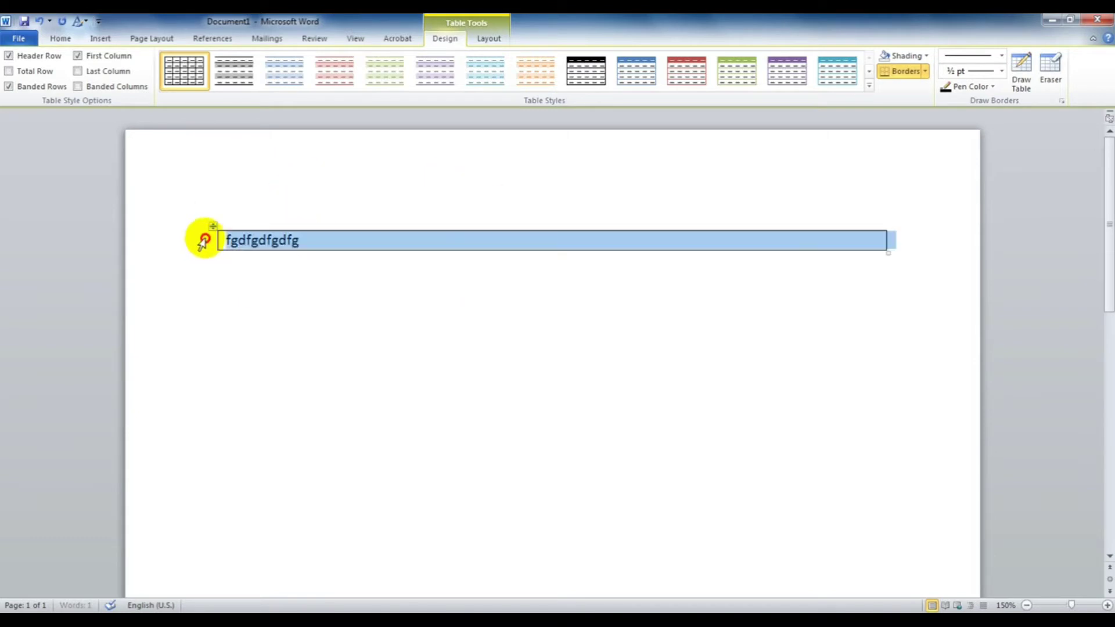
{"action": "left_click", "coordinate": [324, 242]}
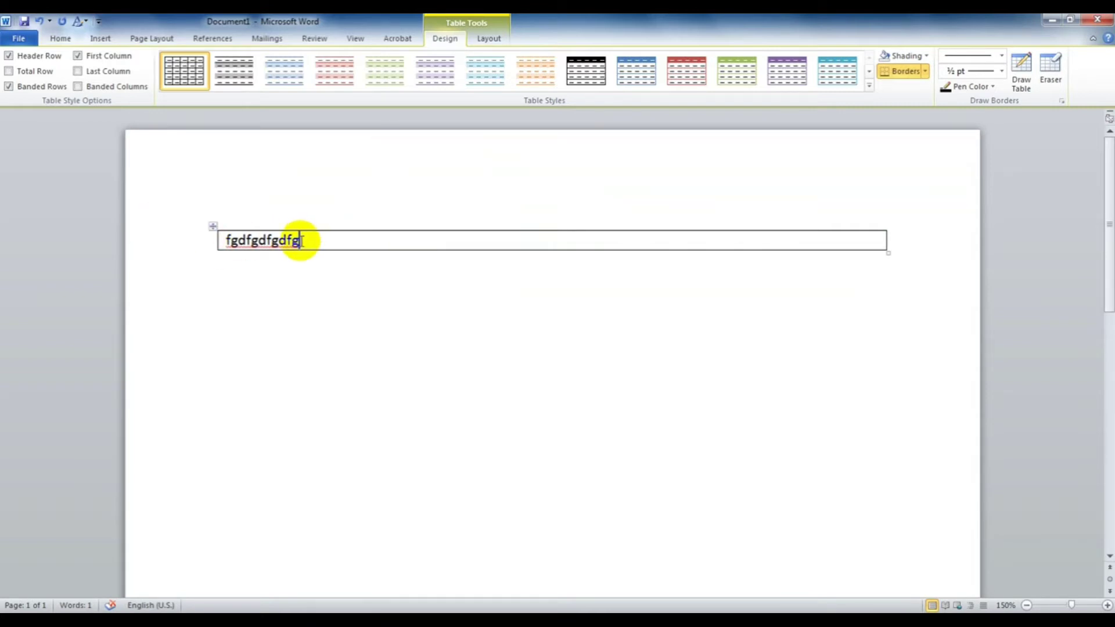
{"action": "left_click_drag", "start_coordinate": [213, 225], "coordinate": [349, 274]}
{"action": "key", "text": "ctrl+a"}
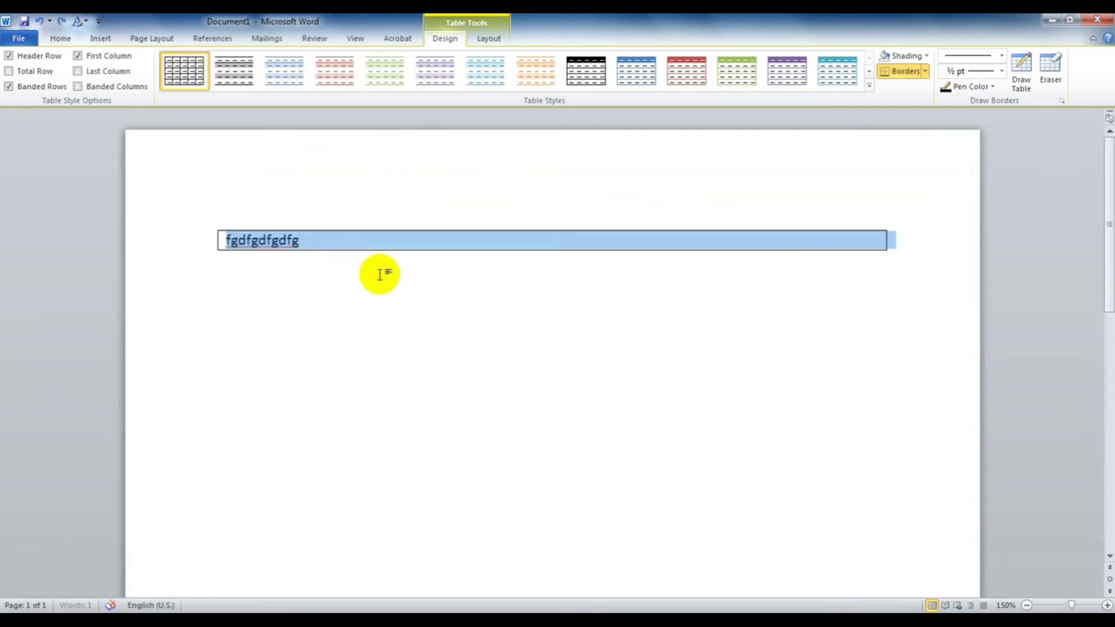
{"action": "key", "text": "Delete"}
{"action": "key", "text": "ctrl+z"}
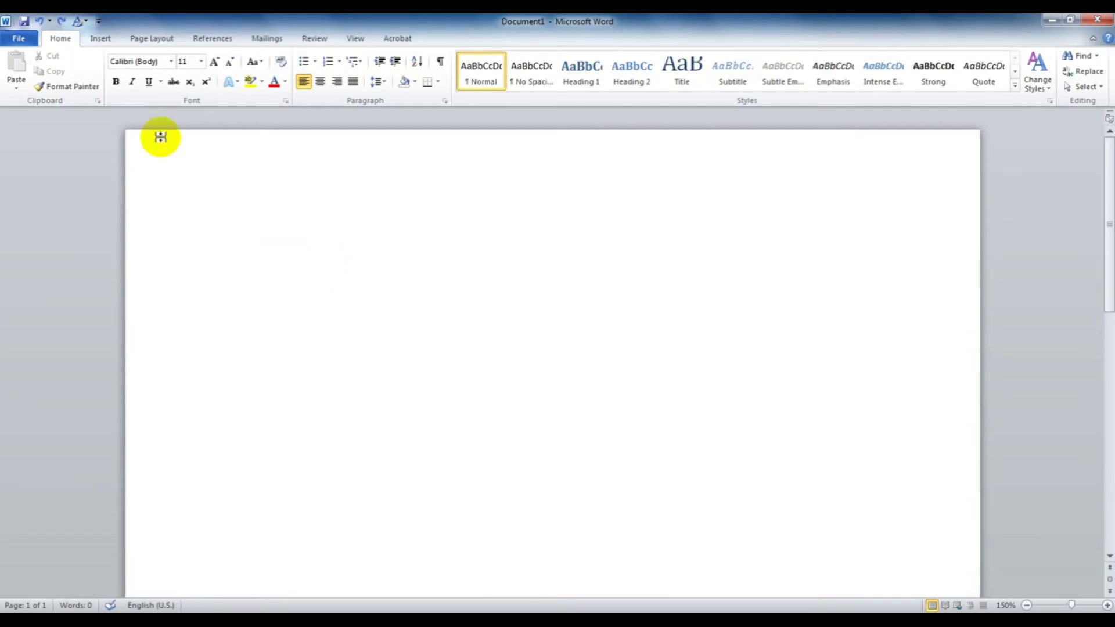
Step: Create a 6-column, 50-row table through the Insert Table dialog and scroll through it
{"action": "left_click", "coordinate": [100, 39]}
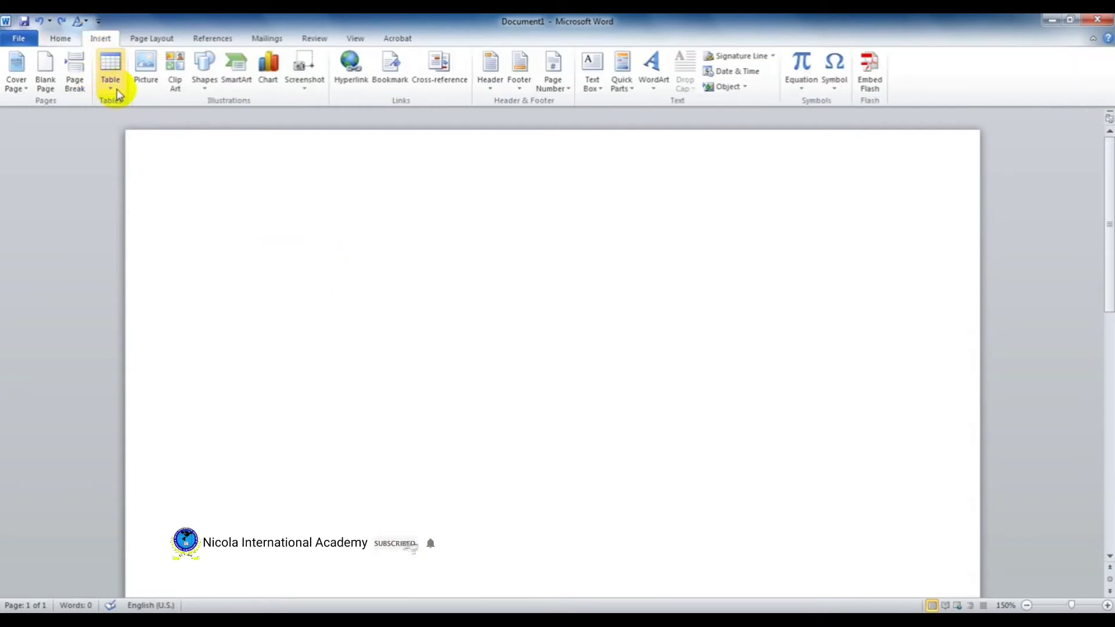
{"action": "left_click", "coordinate": [108, 66]}
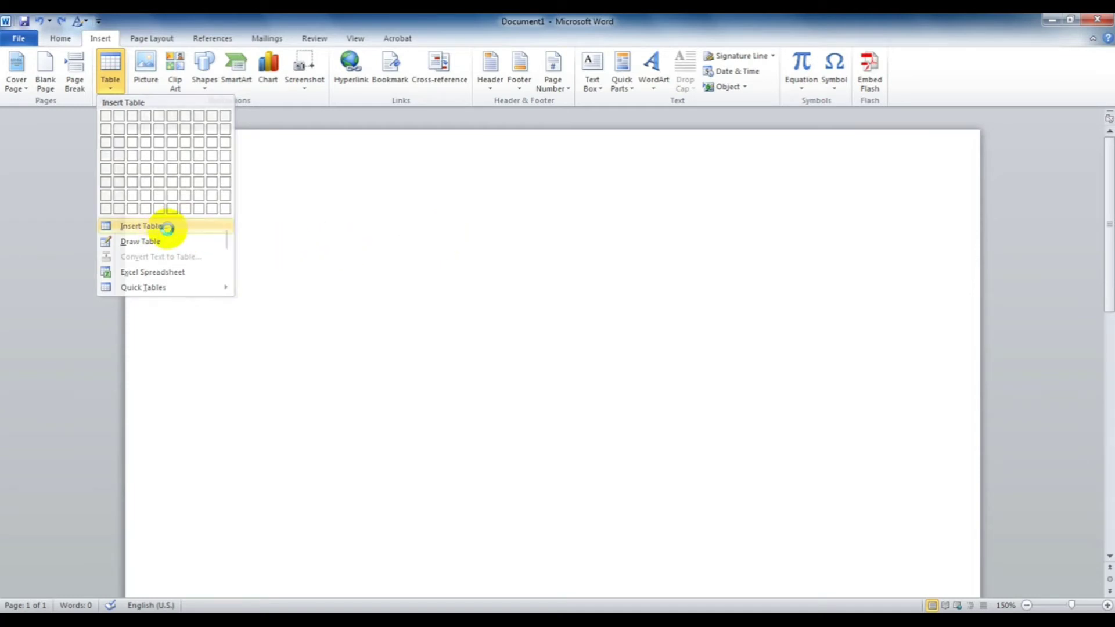
{"action": "left_click", "coordinate": [167, 227]}
{"action": "left_click_drag", "start_coordinate": [553, 221], "coordinate": [504, 221]}
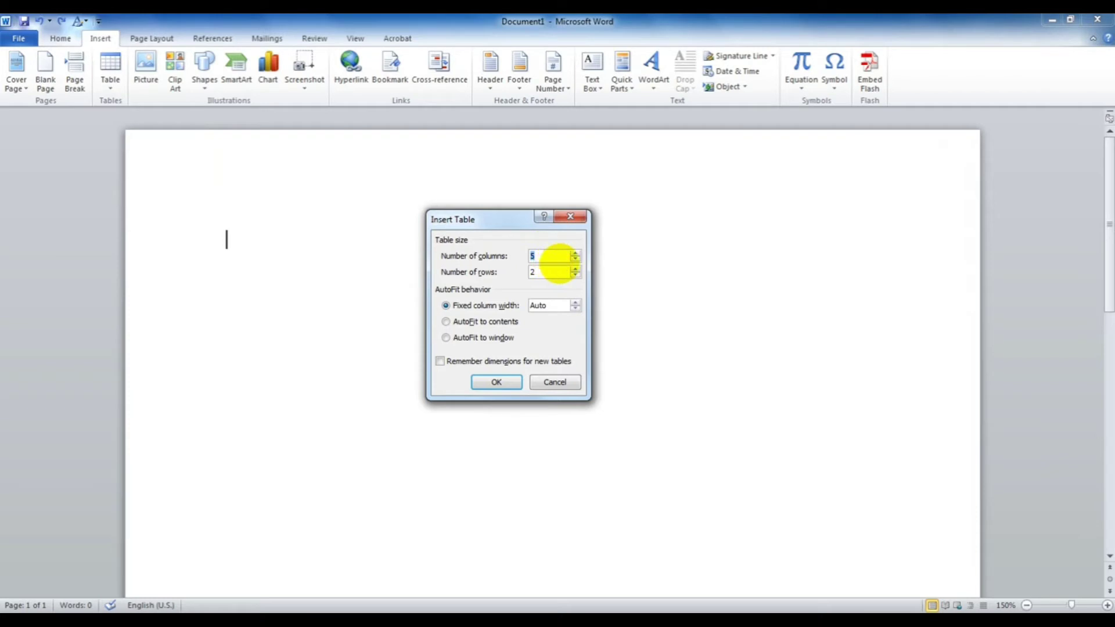
{"action": "key", "text": "Tab"}
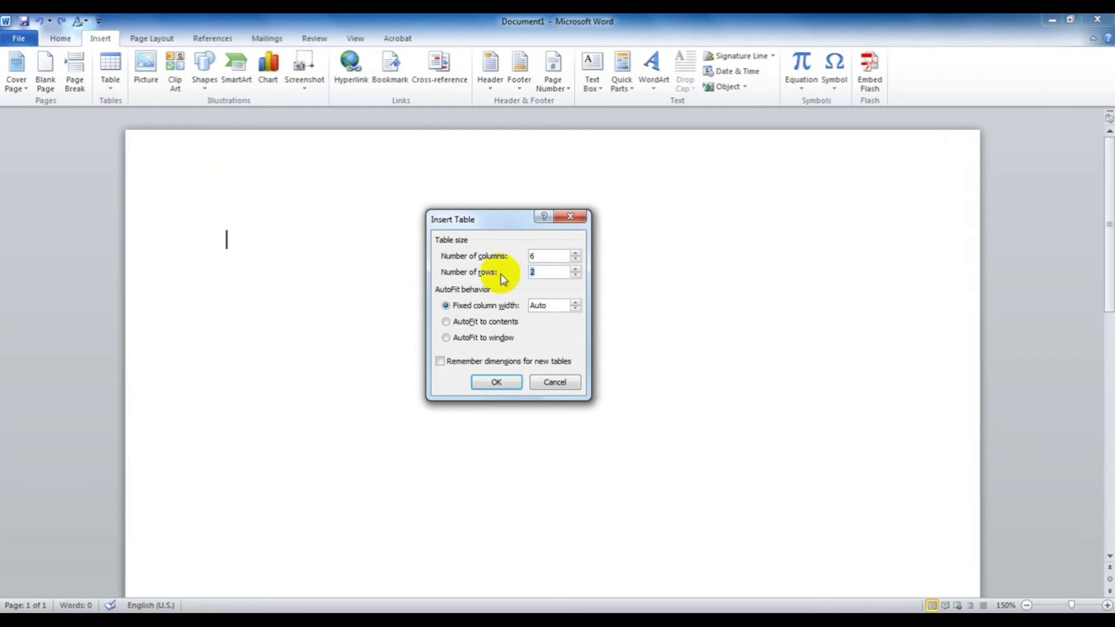
{"action": "type", "text": "50"}
{"action": "key", "text": "Return"}
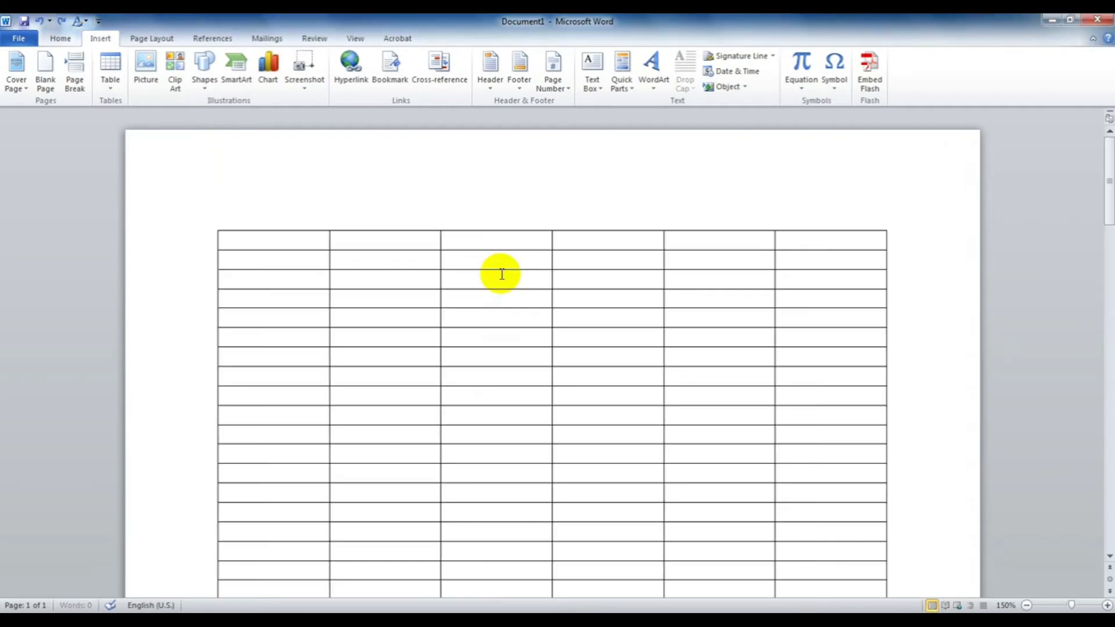
{"action": "scroll", "coordinate": [519, 316], "scroll_direction": "down", "scroll_amount": 3}
{"action": "scroll", "coordinate": [519, 317], "scroll_direction": "down", "scroll_amount": 10}
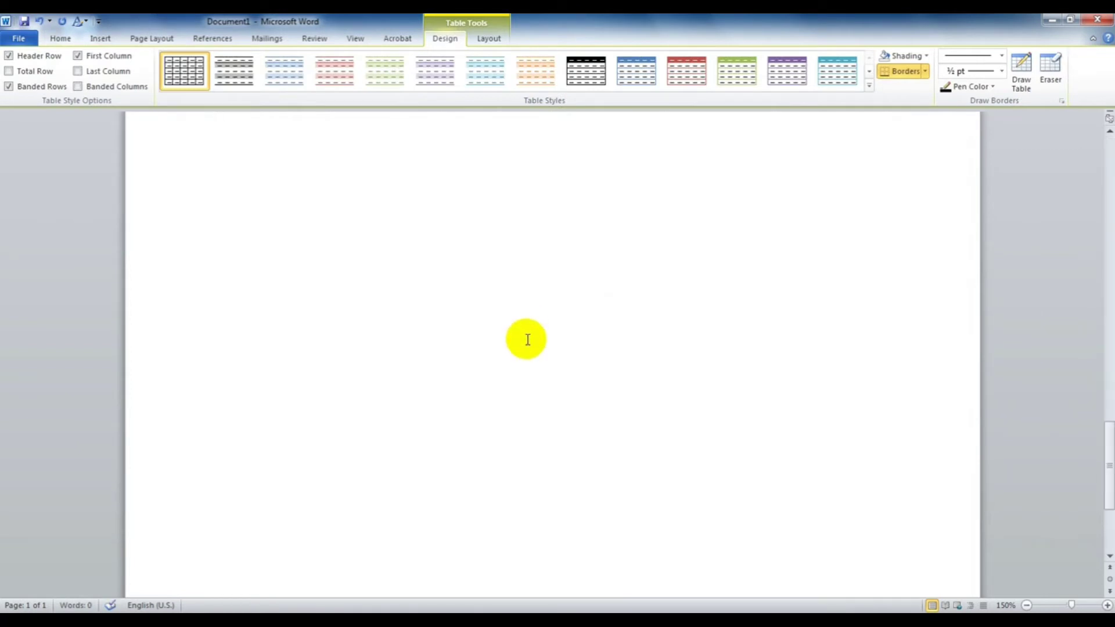
{"action": "scroll", "coordinate": [529, 331], "scroll_direction": "up", "scroll_amount": 6}
{"action": "scroll", "coordinate": [535, 337], "scroll_direction": "up", "scroll_amount": 7}
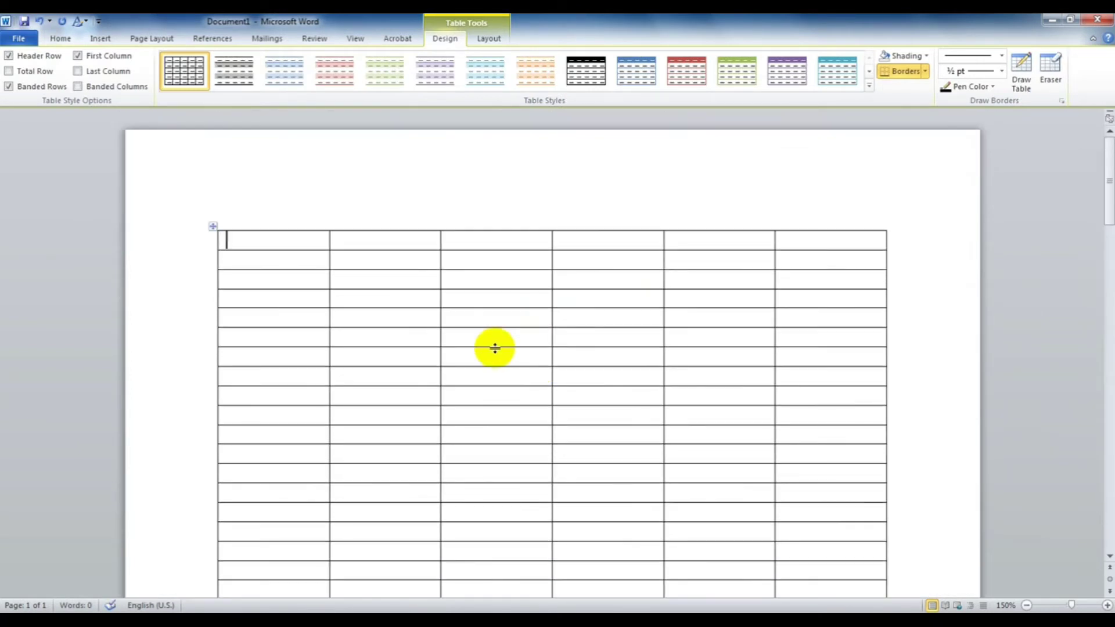
{"action": "left_click", "coordinate": [375, 241]}
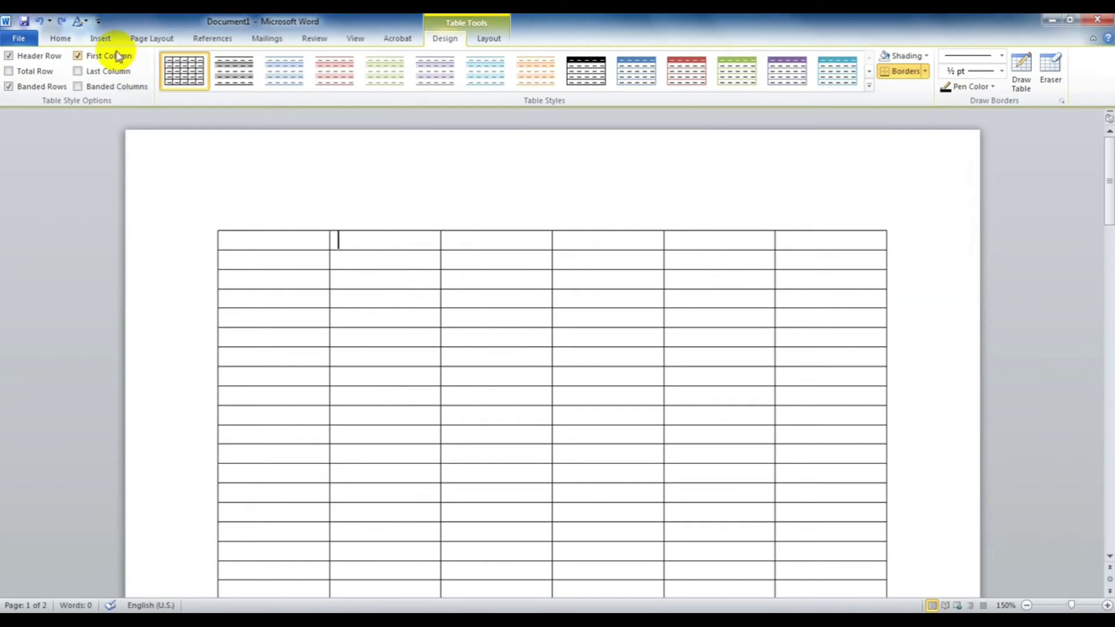
{"action": "left_click", "coordinate": [102, 38]}
{"action": "left_click", "coordinate": [111, 84]}
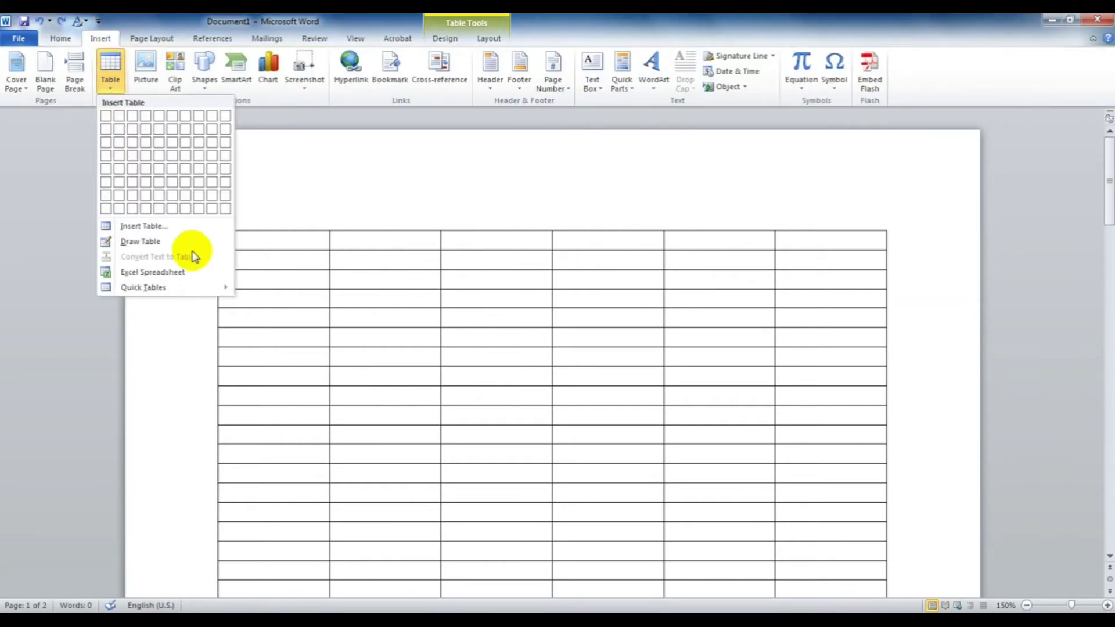
{"action": "left_click", "coordinate": [167, 224]}
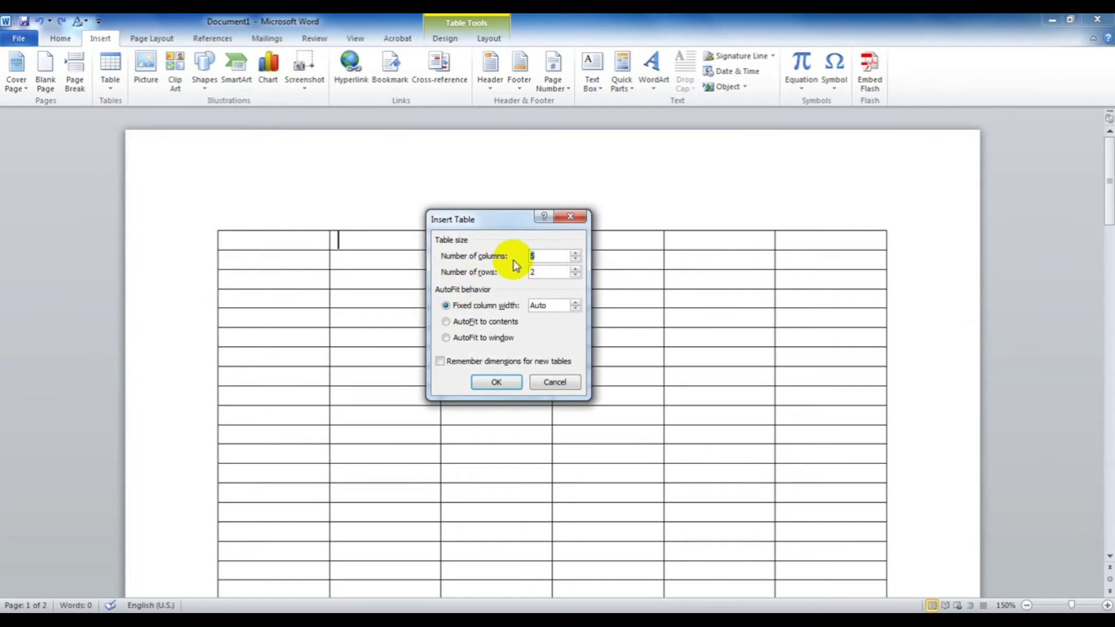
{"action": "double_click", "coordinate": [553, 273]}
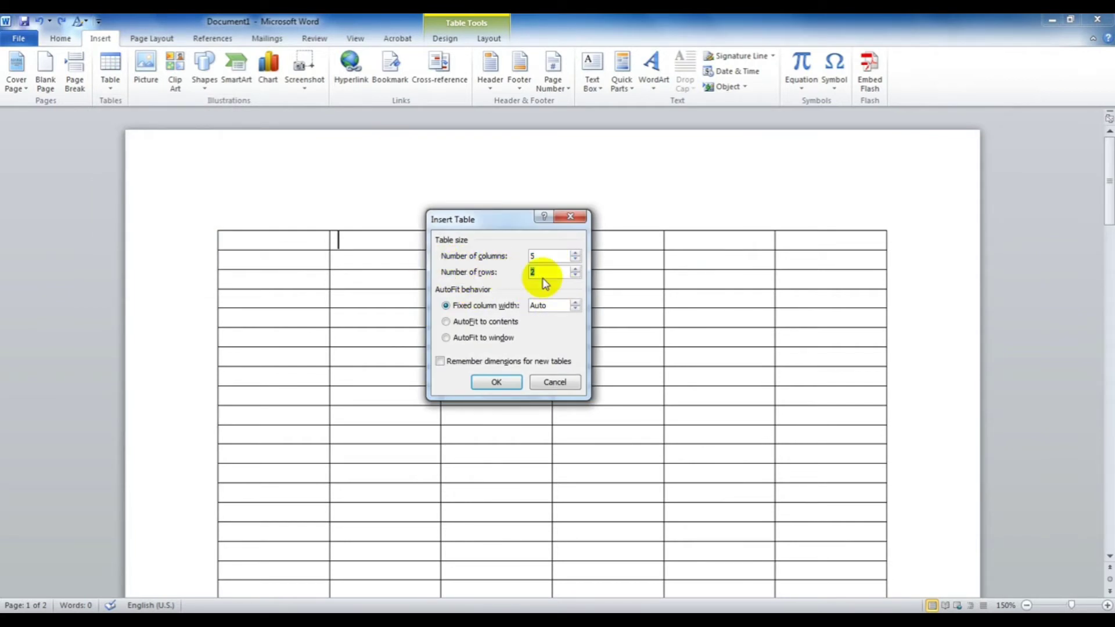
{"action": "double_click", "coordinate": [546, 256]}
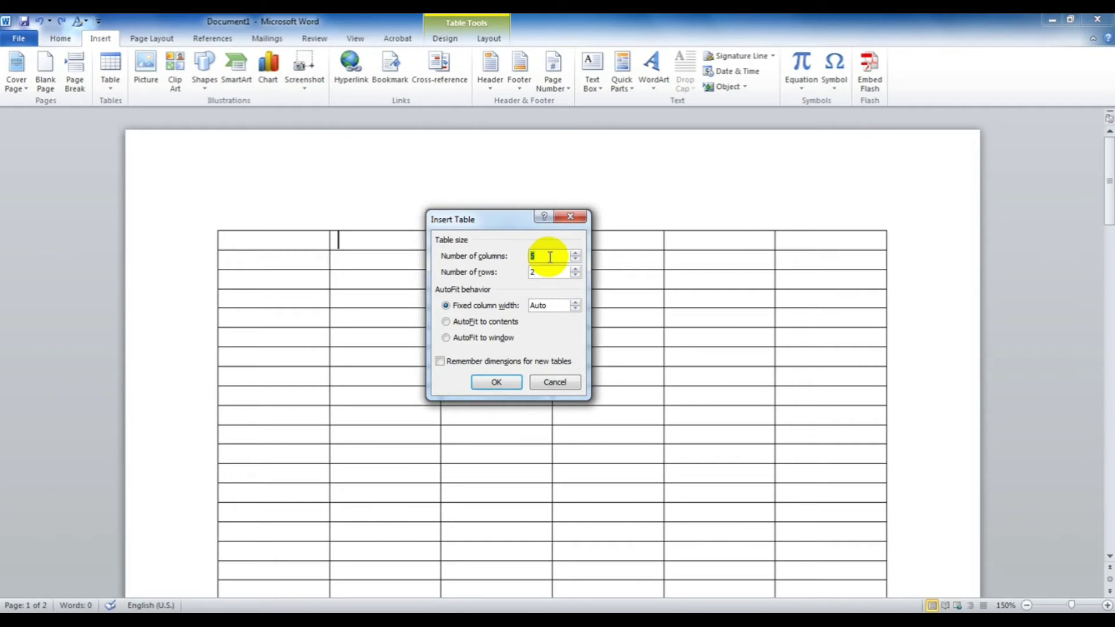
{"action": "type", "text": "70"}
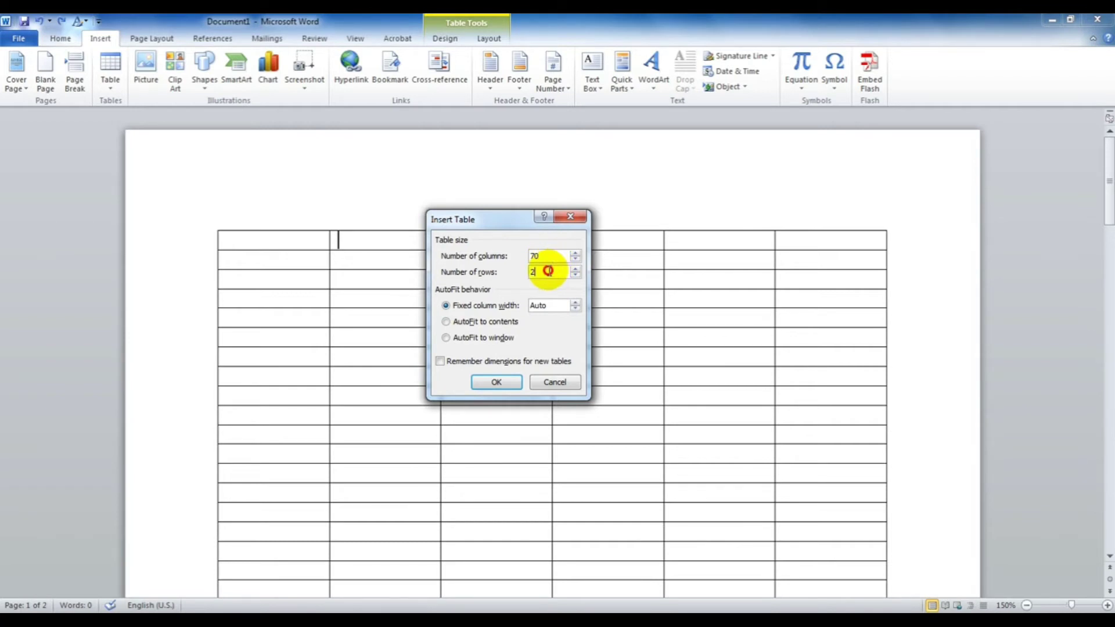
{"action": "key", "text": "Tab"}
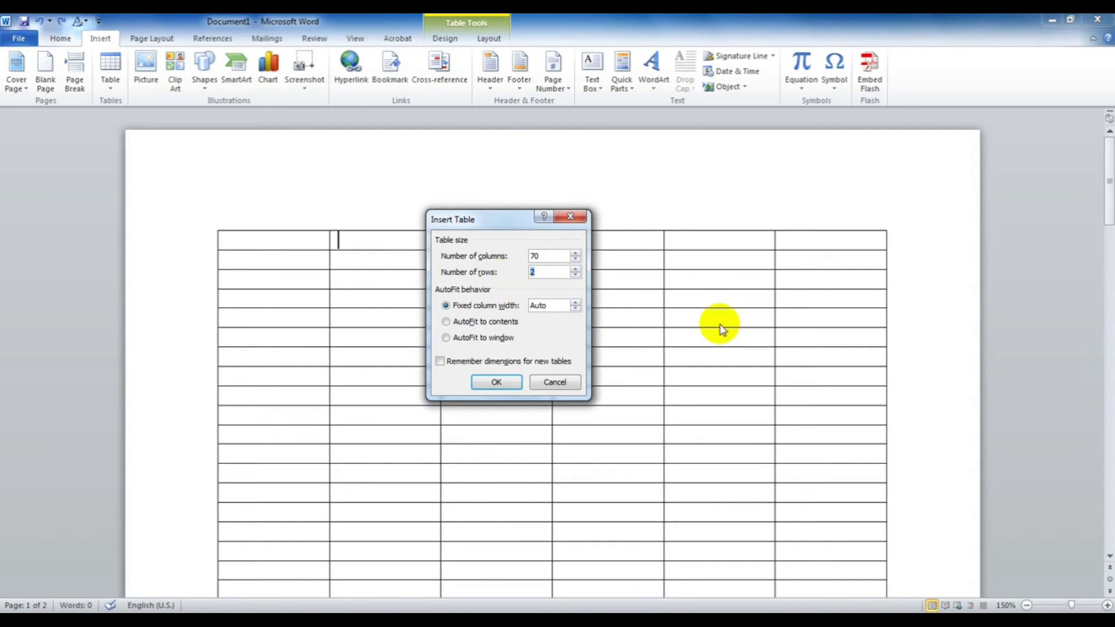
{"action": "type", "text": "500"}
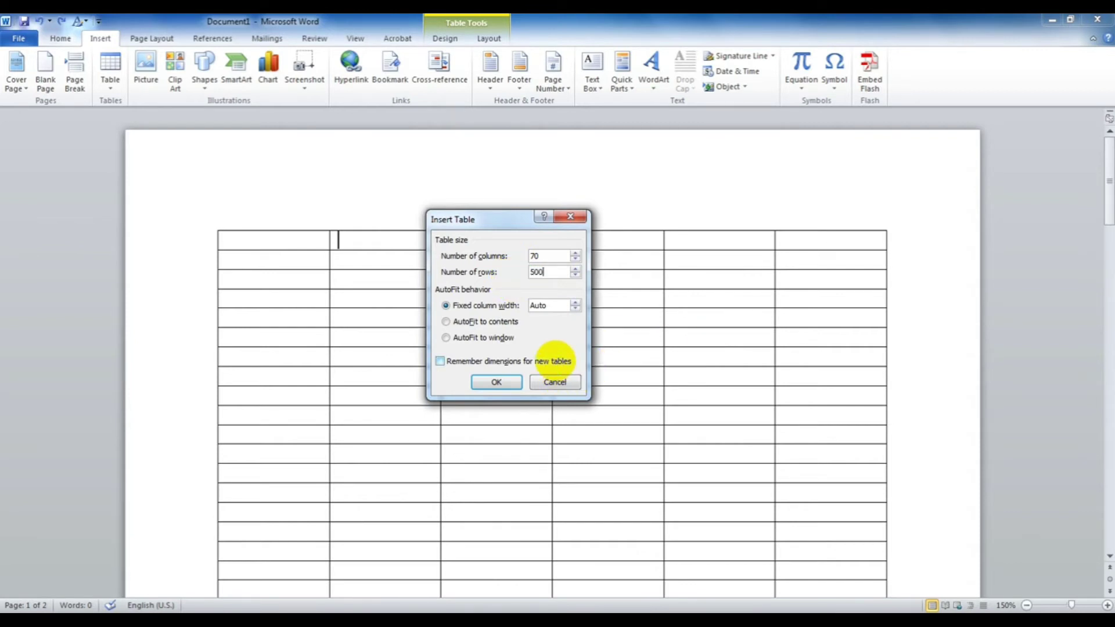
{"action": "key", "text": "Return"}
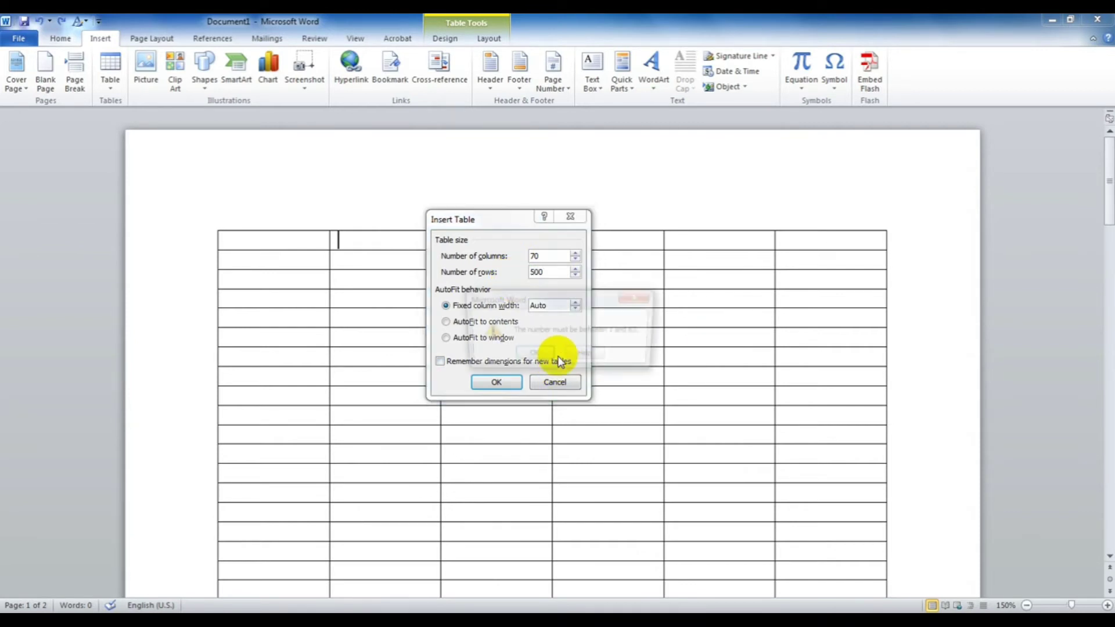
{"action": "left_click", "coordinate": [533, 358]}
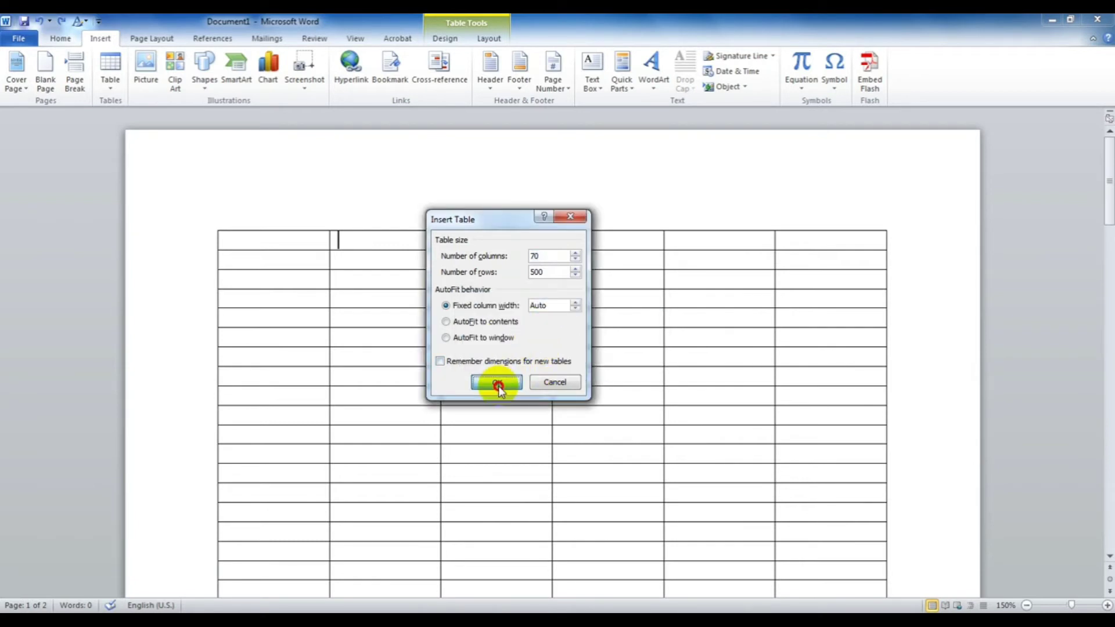
{"action": "left_click", "coordinate": [496, 382]}
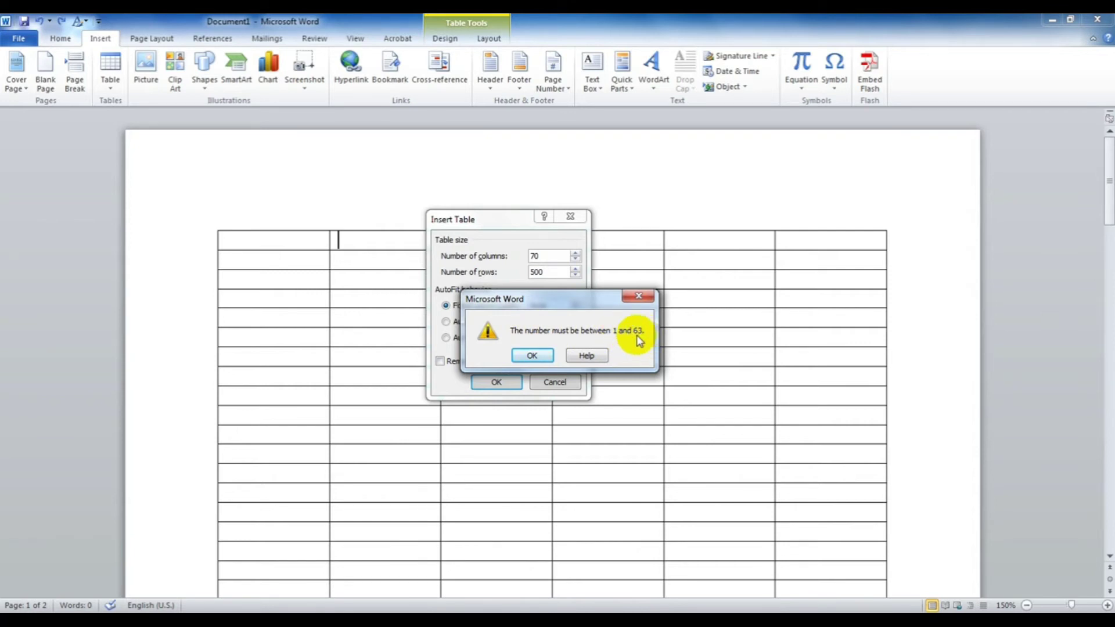
{"action": "left_click_drag", "start_coordinate": [598, 307], "coordinate": [557, 313]}
{"action": "left_click", "coordinate": [603, 300]}
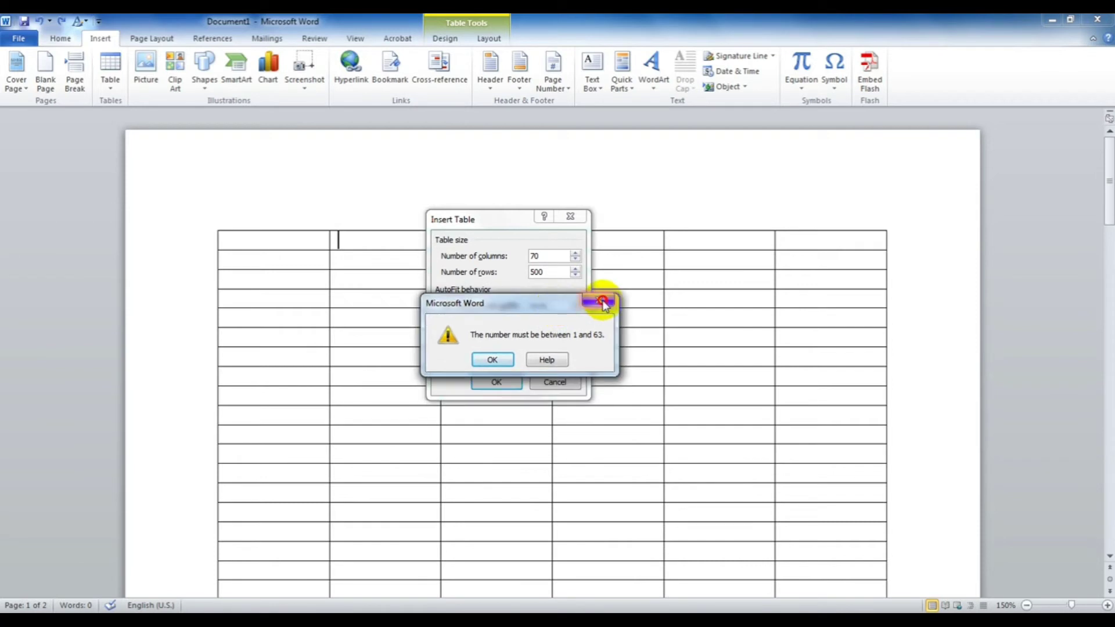
{"action": "left_click", "coordinate": [552, 381]}
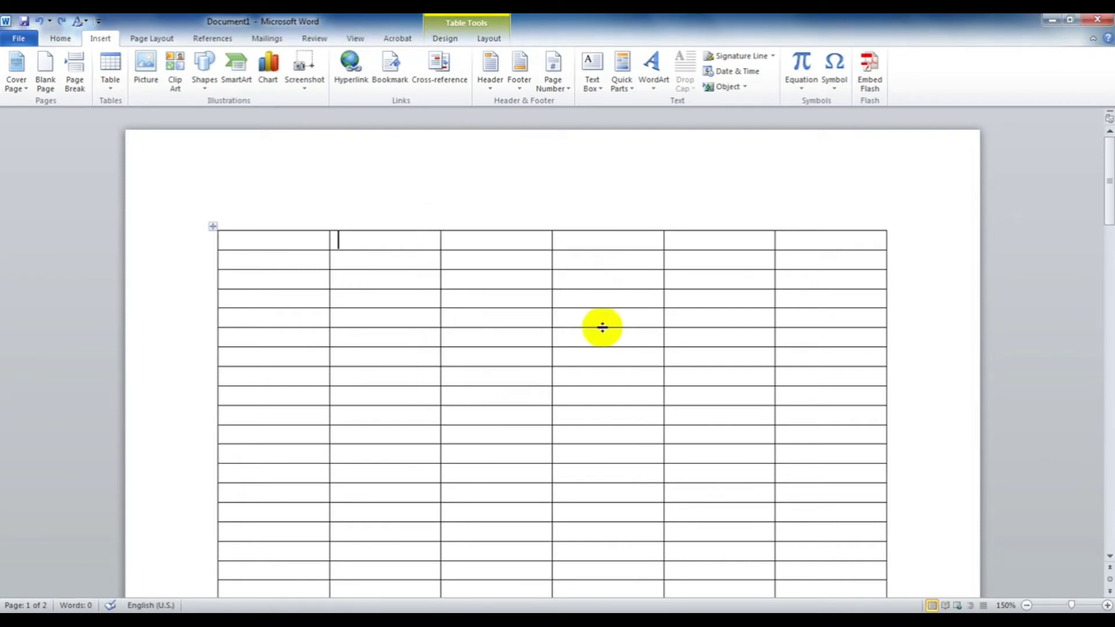
Step: Close Document1 without saving and start a new blank document
{"action": "scroll", "coordinate": [594, 373], "scroll_direction": "down", "scroll_amount": 15}
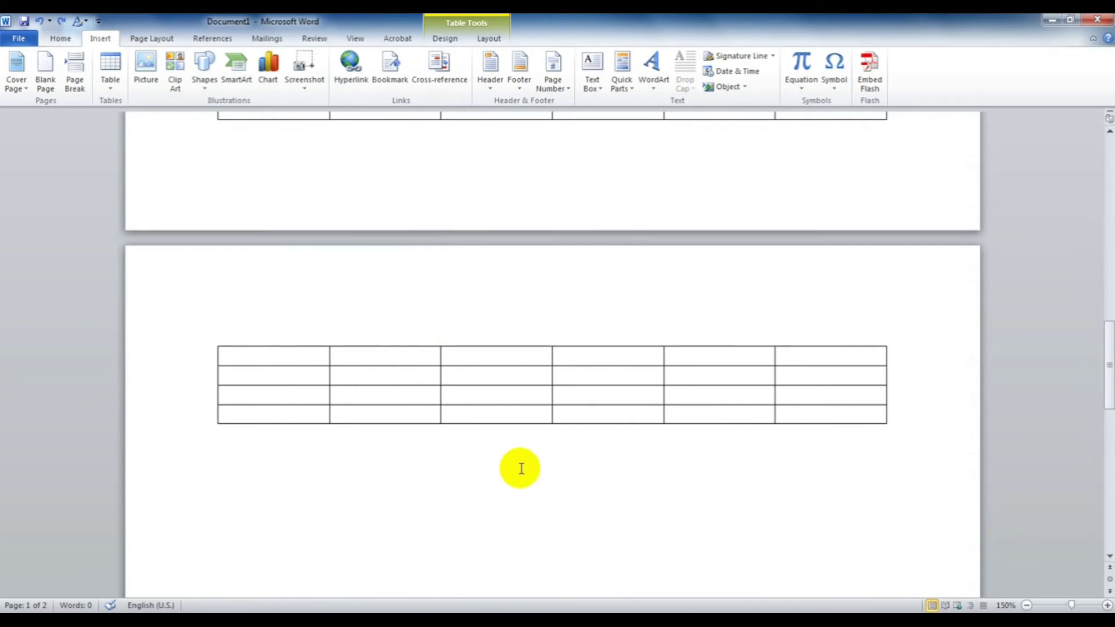
{"action": "key", "text": "alt+F4"}
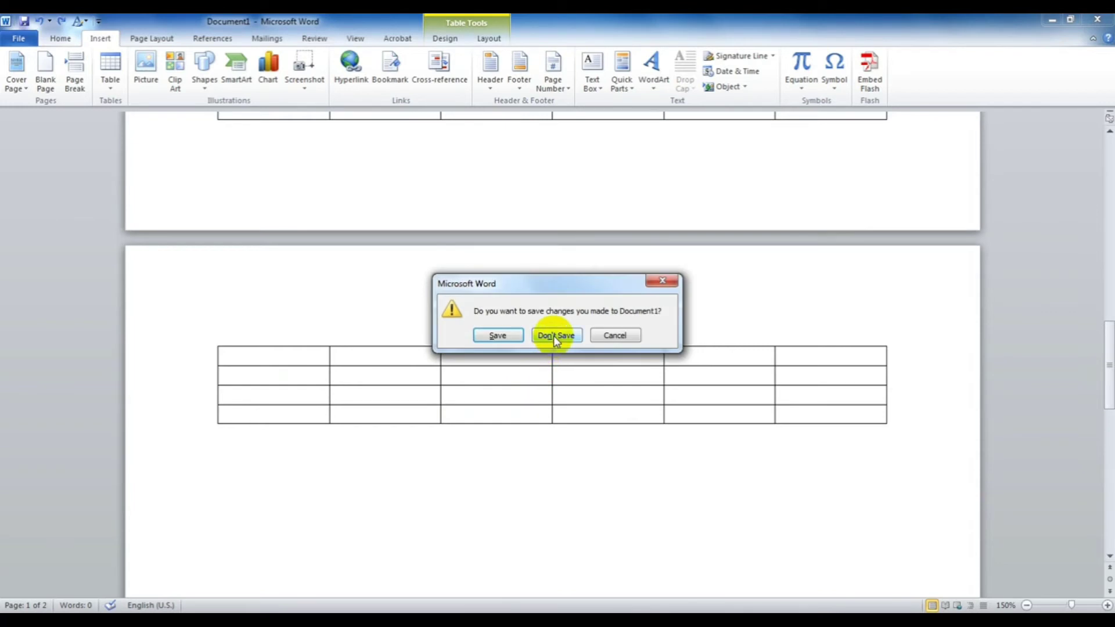
{"action": "left_click", "coordinate": [554, 337]}
{"action": "key", "text": "ctrl+n"}
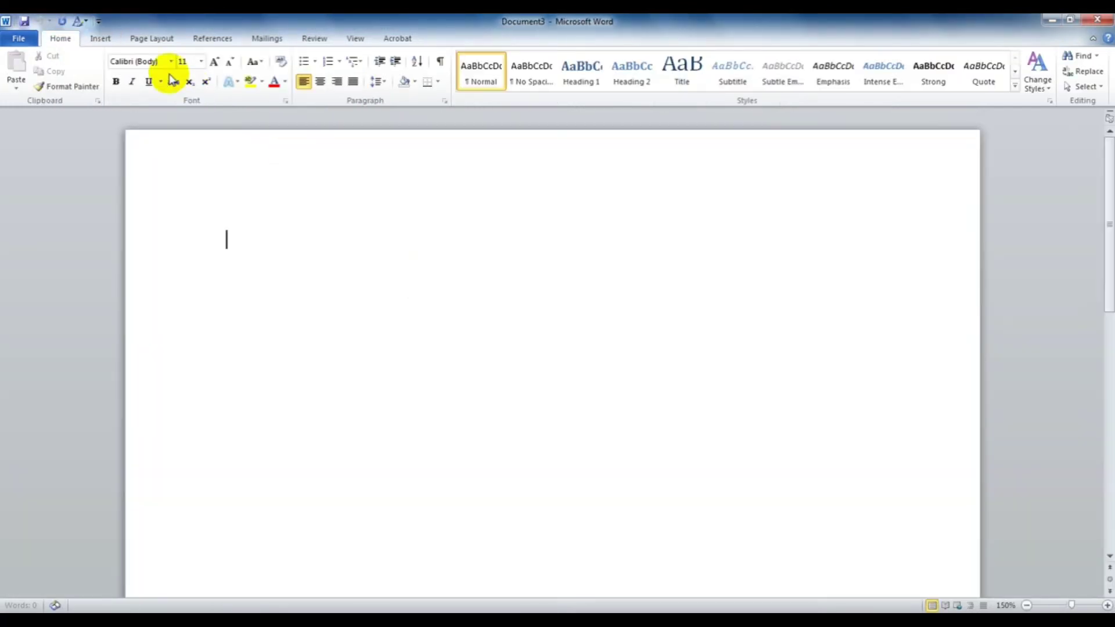
Step: Insert an empty 4x4 table from the Insert tab's table grid
{"action": "left_click", "coordinate": [110, 45]}
{"action": "left_click", "coordinate": [108, 86]}
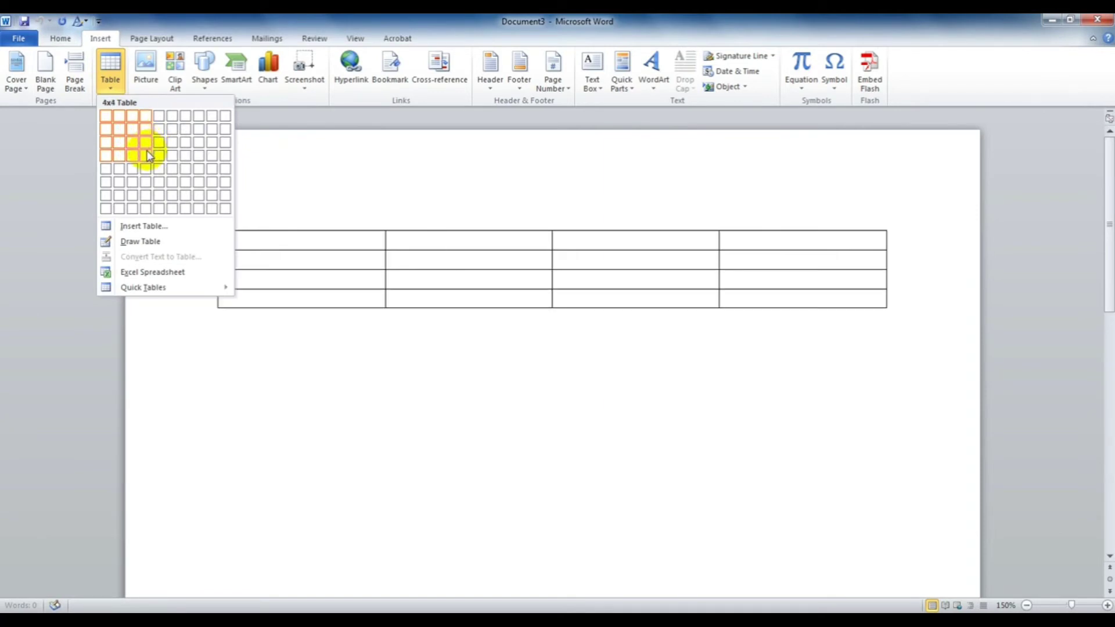
{"action": "left_click", "coordinate": [147, 154]}
{"action": "scroll", "coordinate": [337, 269], "scroll_direction": "up", "scroll_amount": 2}
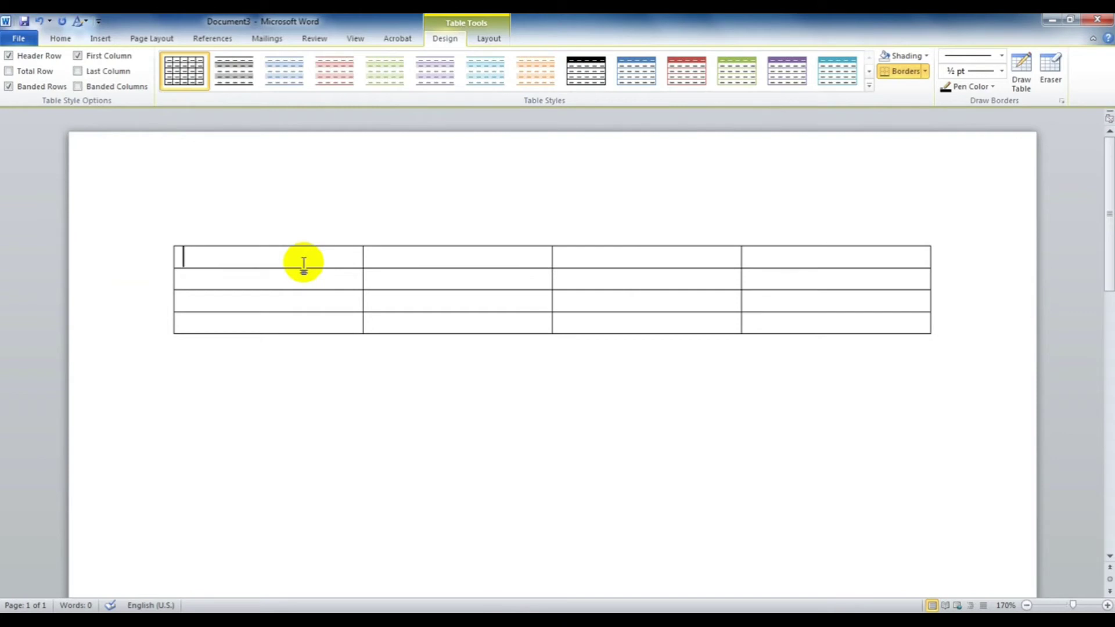
Step: Type the header row: Name, Address and Phone
{"action": "type", "text": "Name"}
{"action": "key", "text": "Tab"}
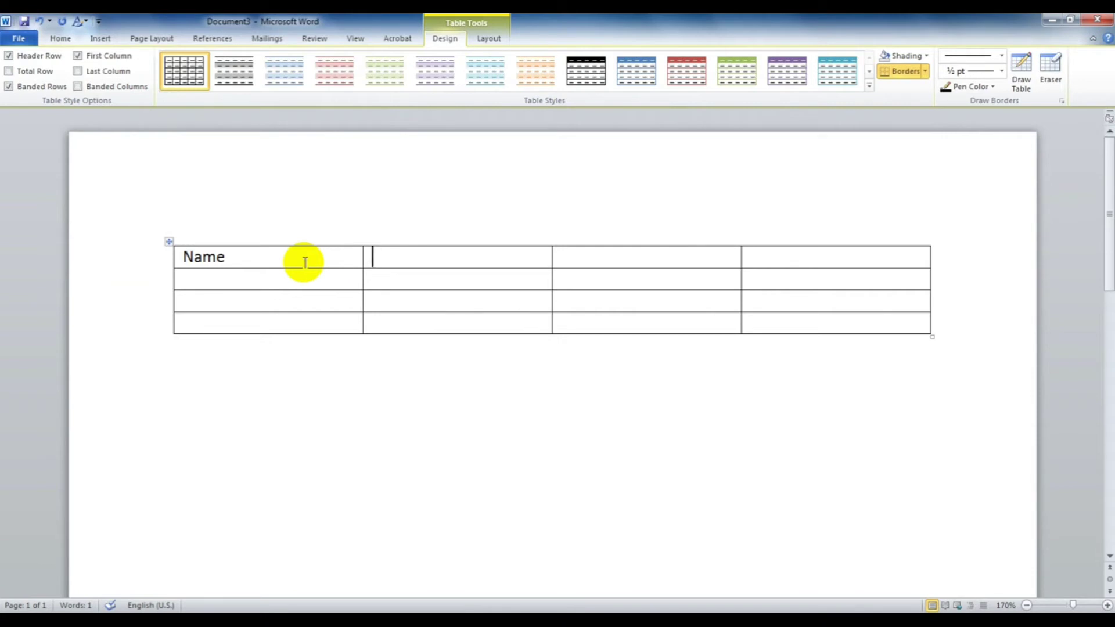
{"action": "type", "text": "Address"}
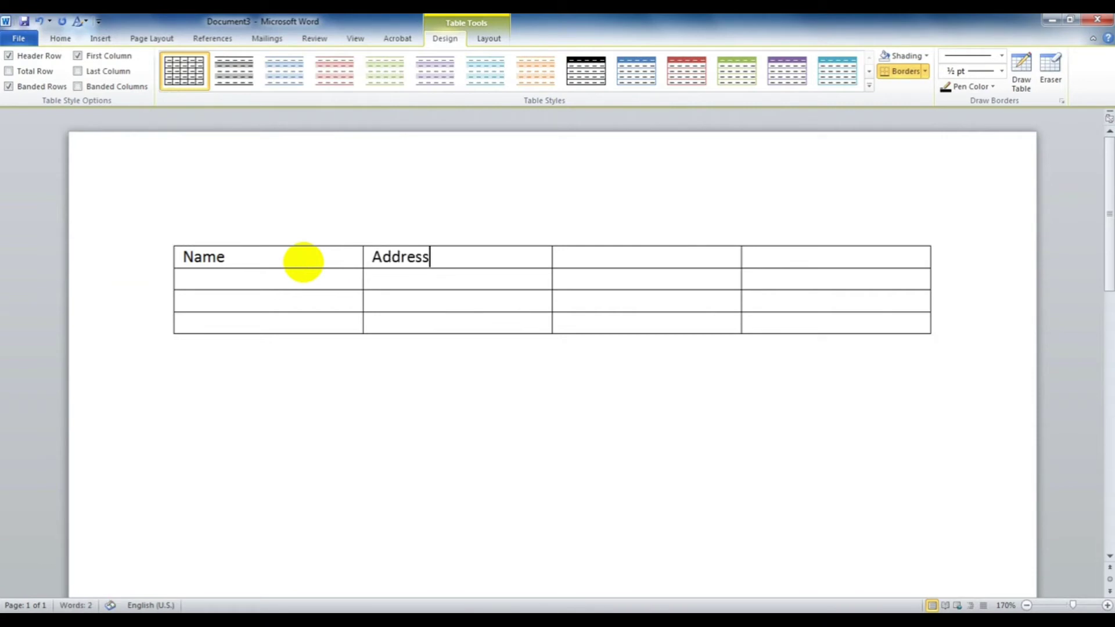
{"action": "key", "text": "Tab"}
{"action": "type", "text": "Phone"}
{"action": "key", "text": "Tab"}
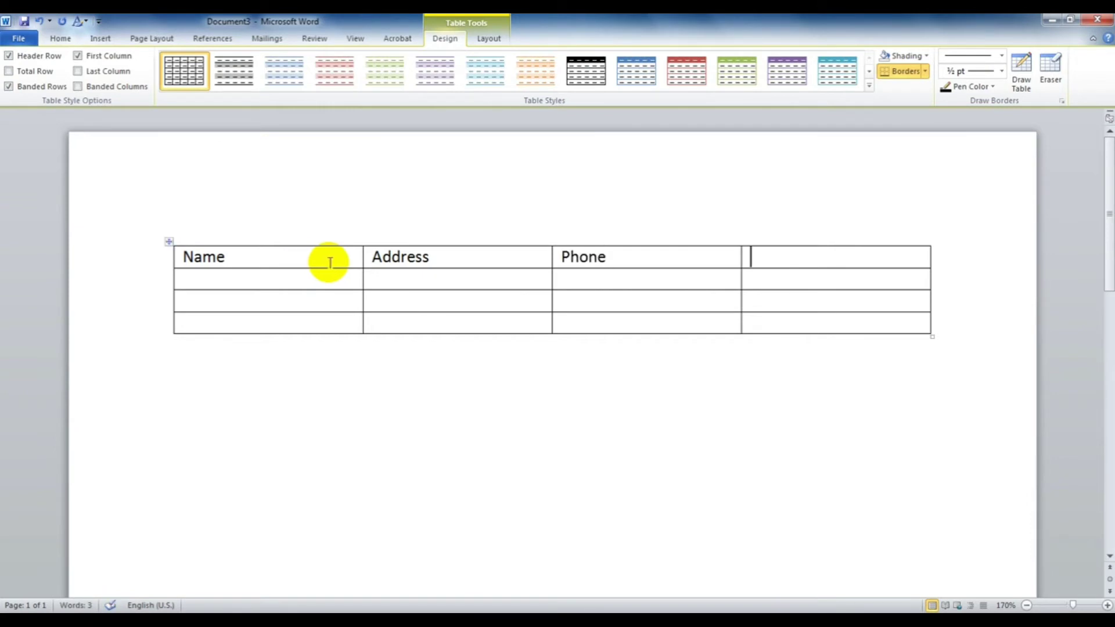
Step: Delete the empty fourth column using Layout > Delete Columns
{"action": "left_click", "coordinate": [779, 251]}
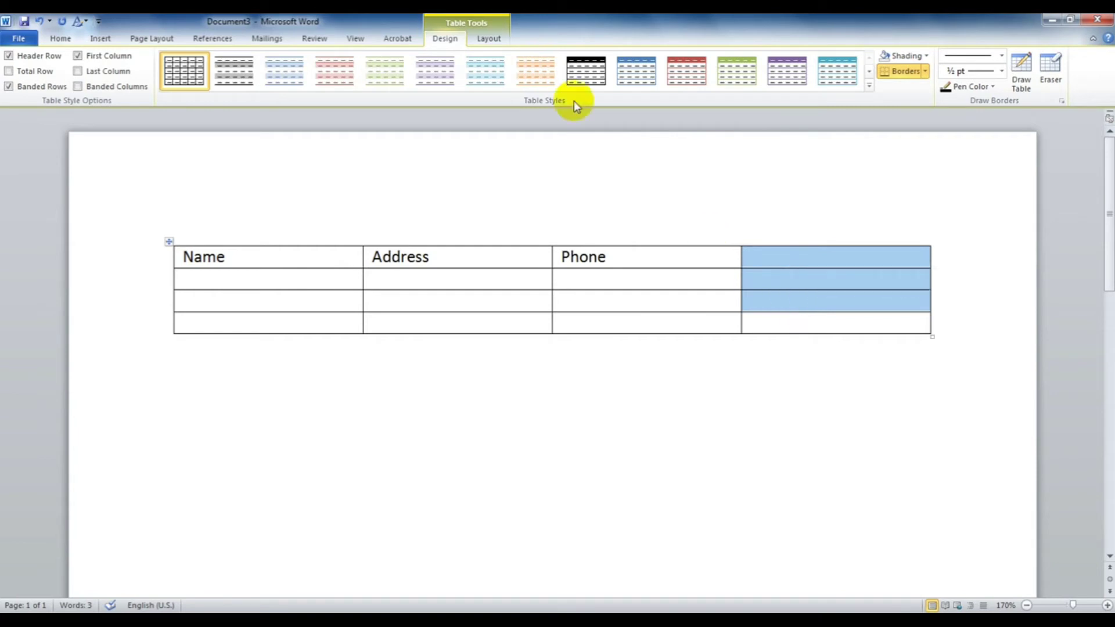
{"action": "left_click", "coordinate": [497, 36]}
{"action": "left_click", "coordinate": [127, 84]}
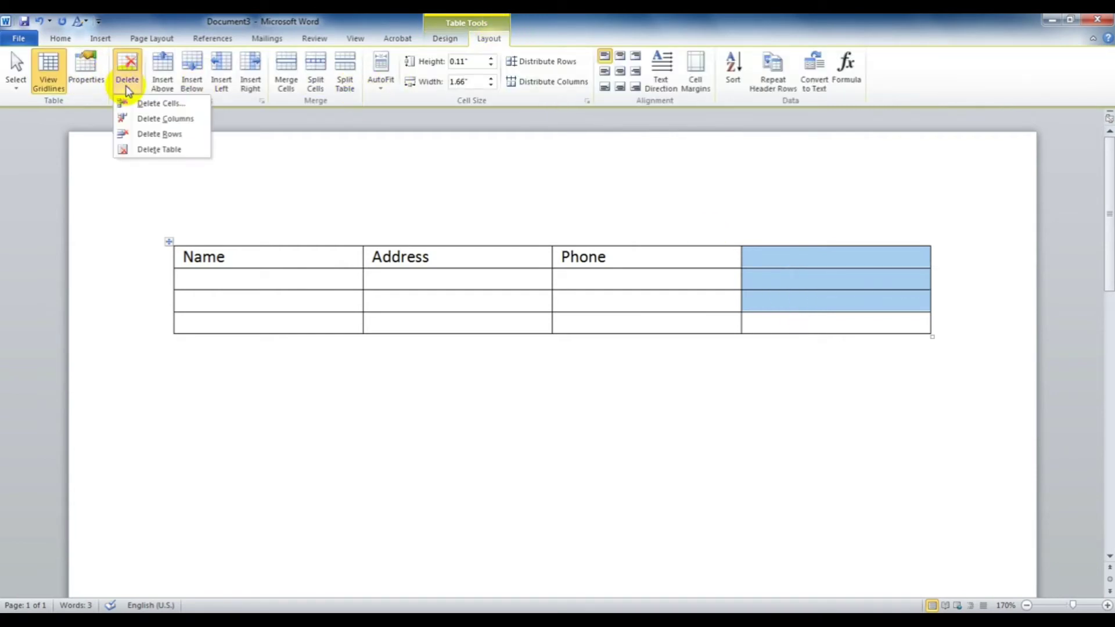
{"action": "left_click", "coordinate": [169, 120]}
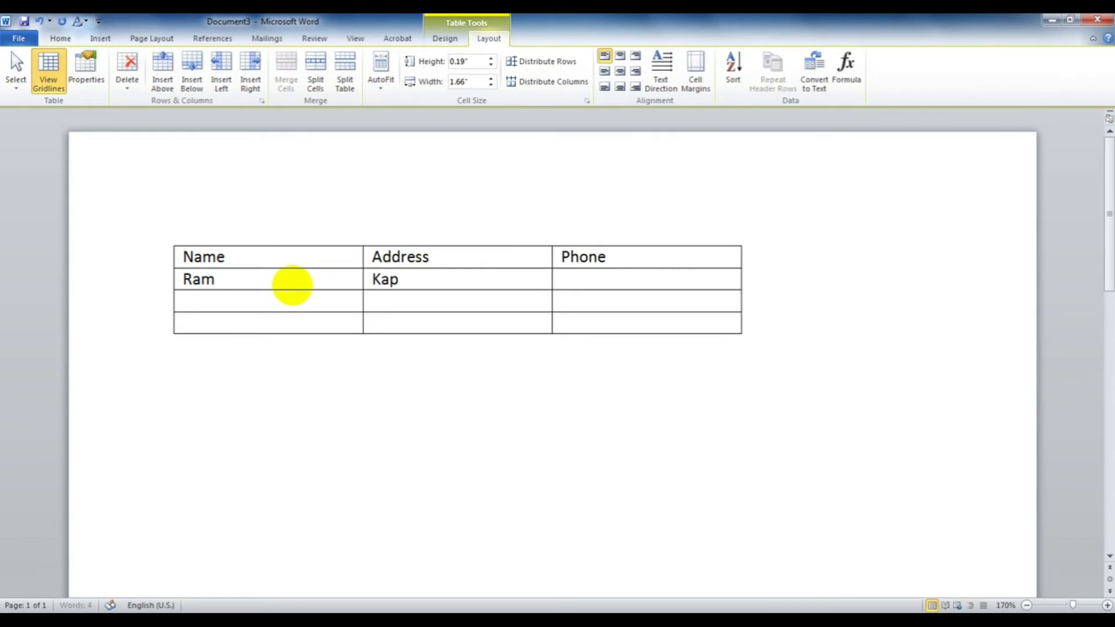
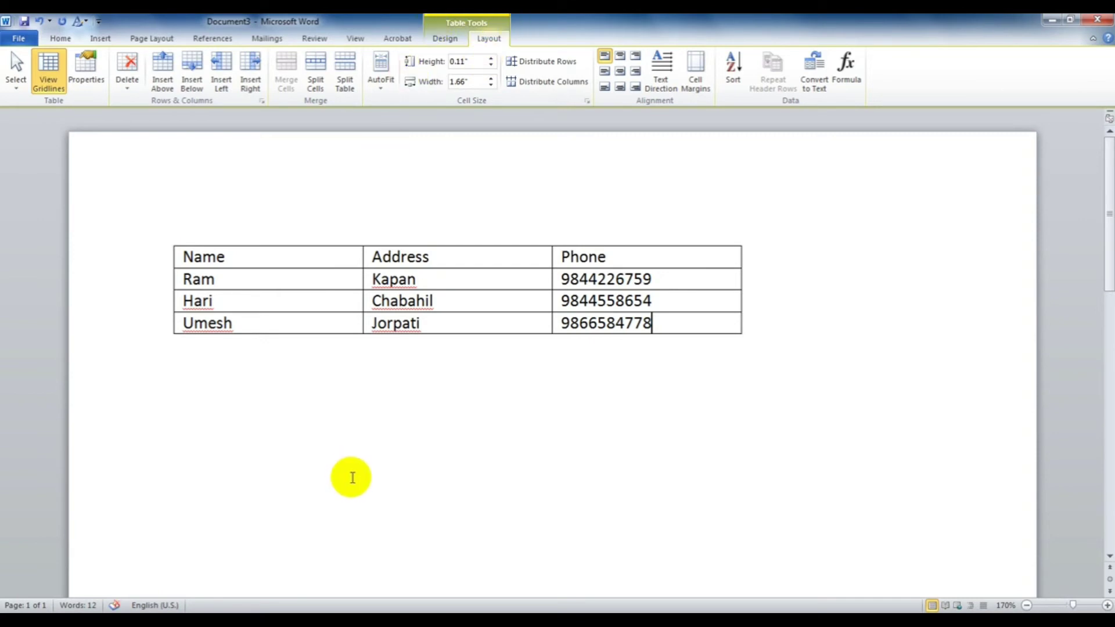
Step: Browse the Table Tools Design and Layout tabs, briefly selecting the first data row, ending on Design
{"action": "left_click", "coordinate": [334, 506]}
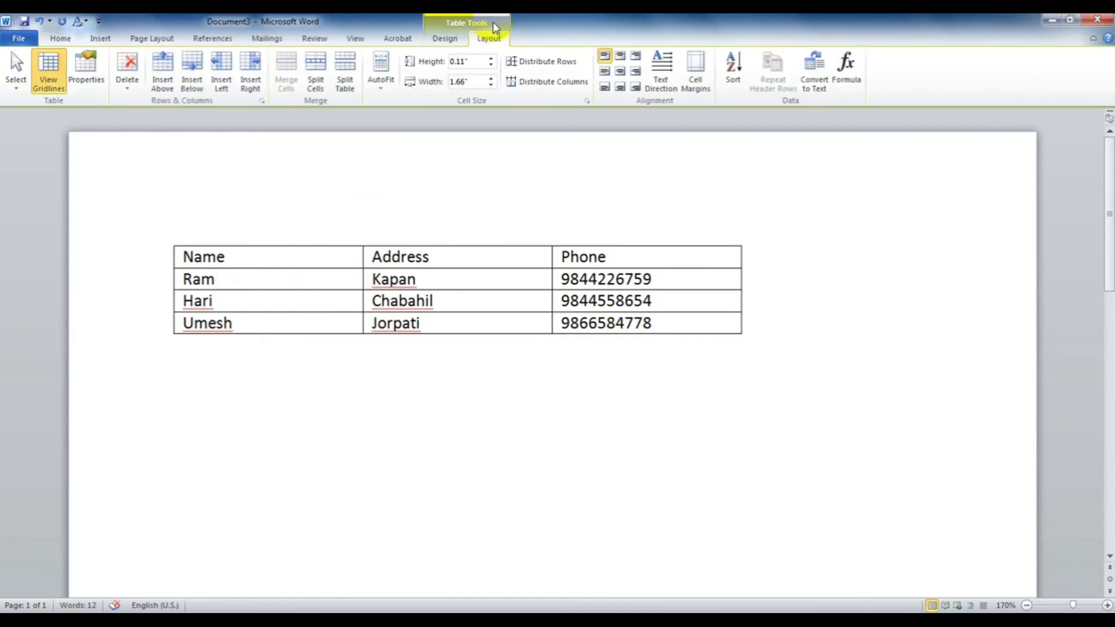
{"action": "left_click", "coordinate": [451, 41]}
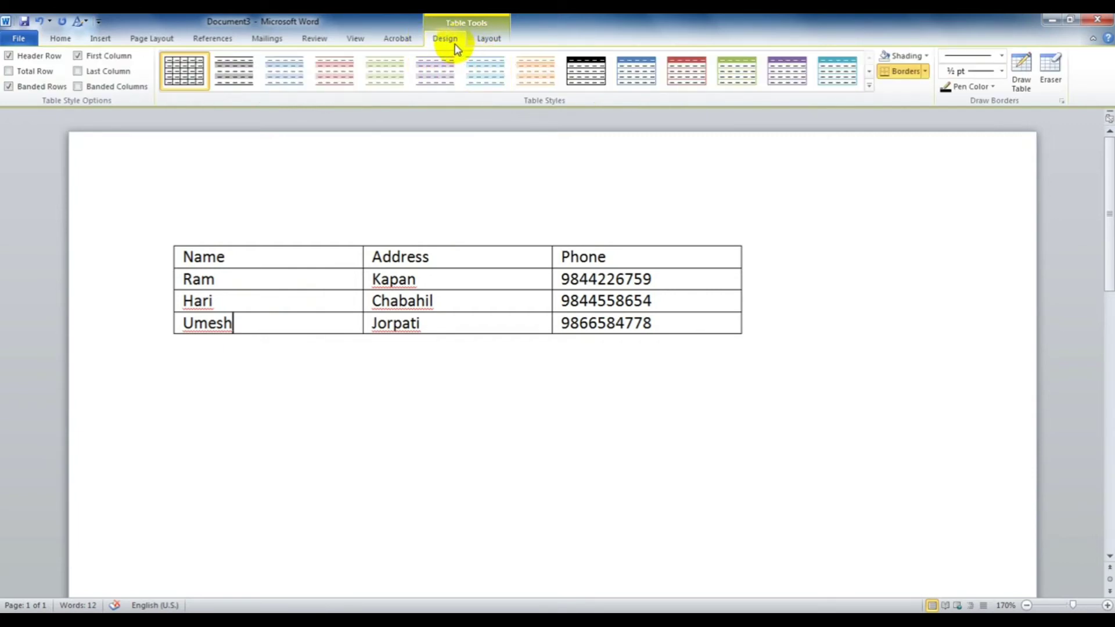
{"action": "left_click", "coordinate": [497, 39]}
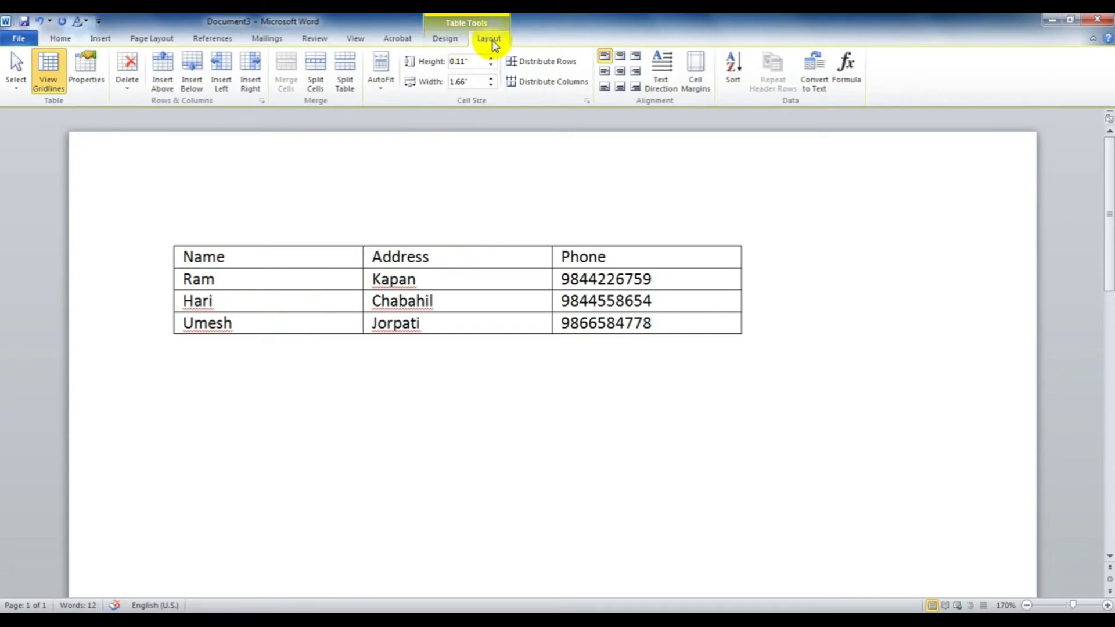
{"action": "left_click", "coordinate": [454, 43]}
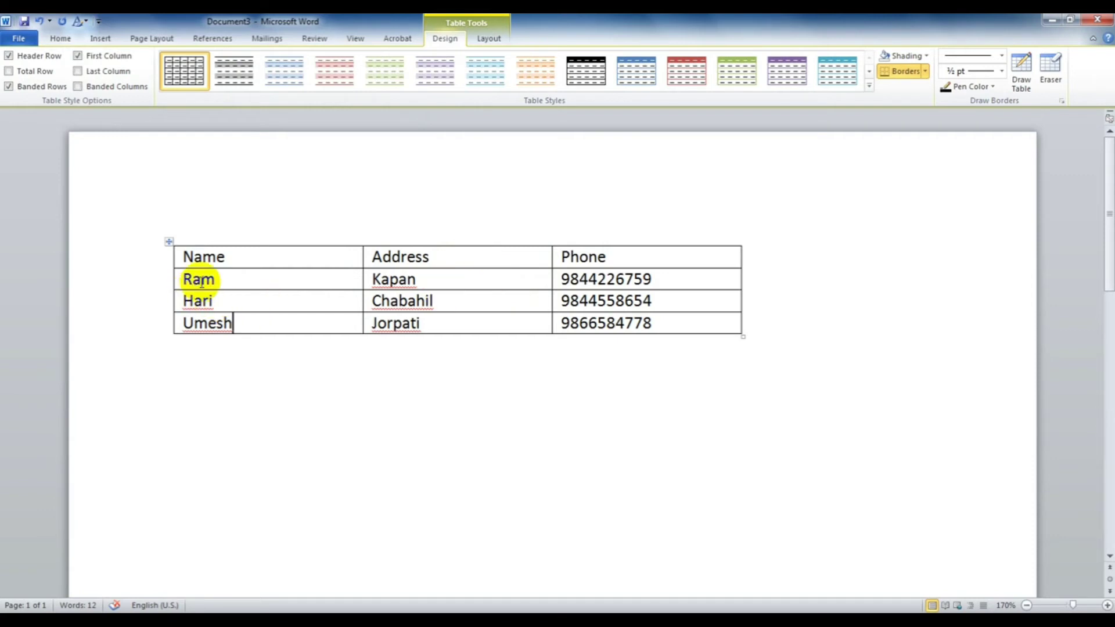
{"action": "left_click_drag", "start_coordinate": [184, 279], "coordinate": [617, 284]}
{"action": "left_click", "coordinate": [617, 283]}
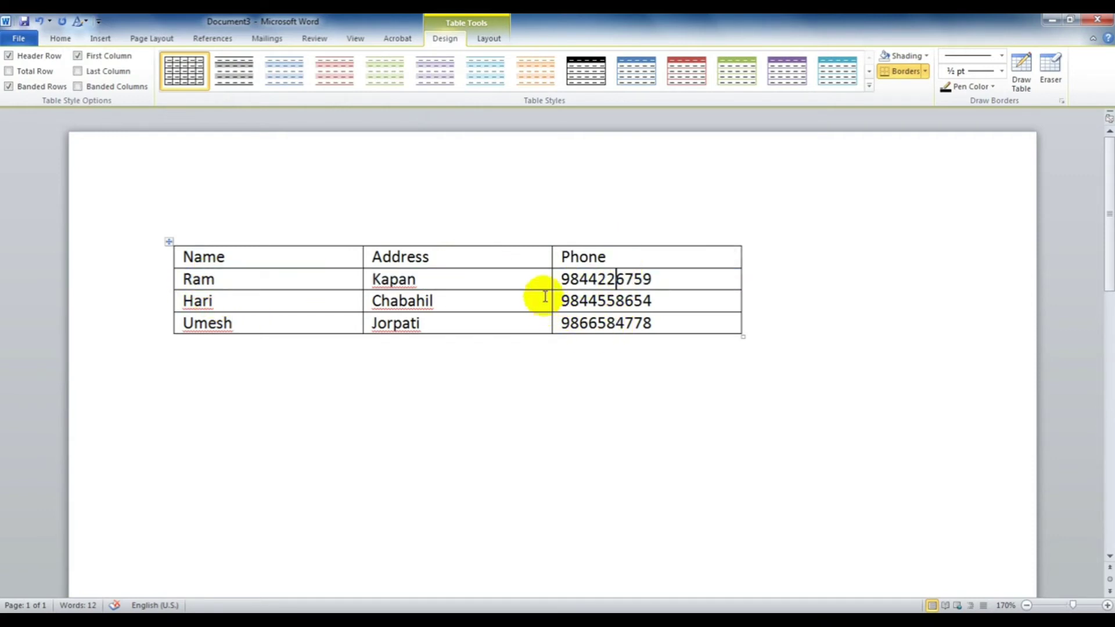
{"action": "left_click", "coordinate": [490, 39]}
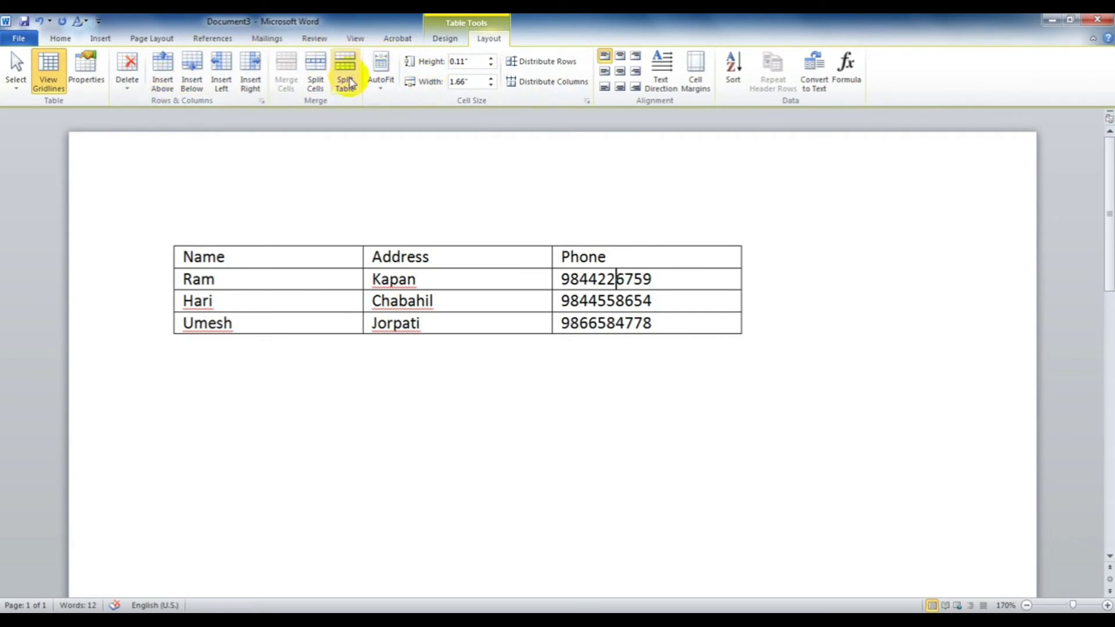
{"action": "left_click", "coordinate": [446, 41]}
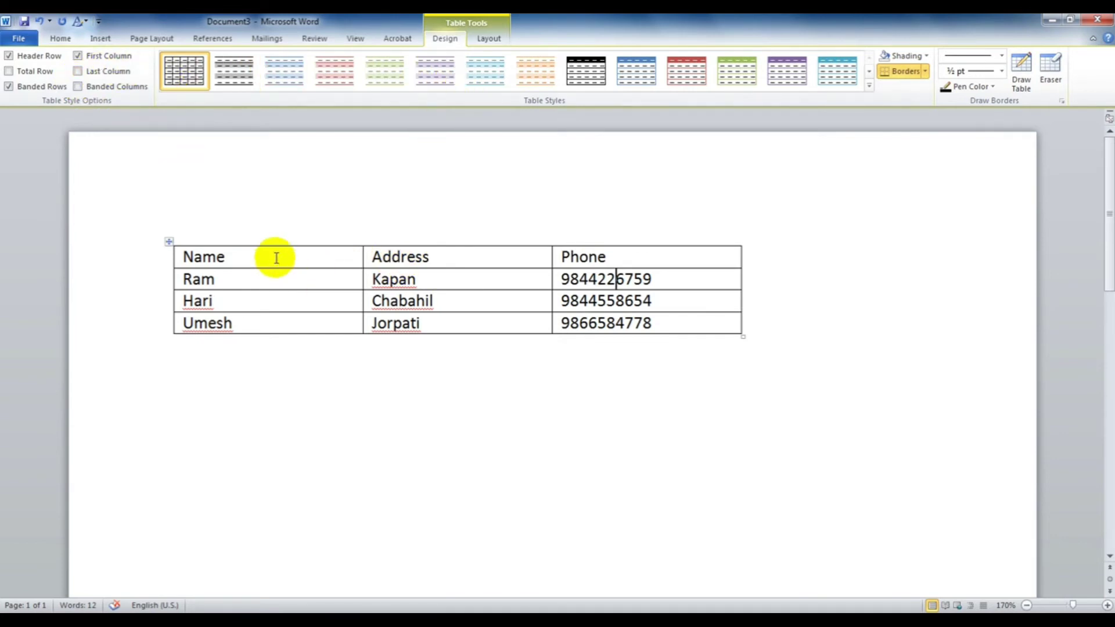
Step: Uncheck Header Row and expand the full Table Styles gallery
{"action": "left_click", "coordinate": [9, 55]}
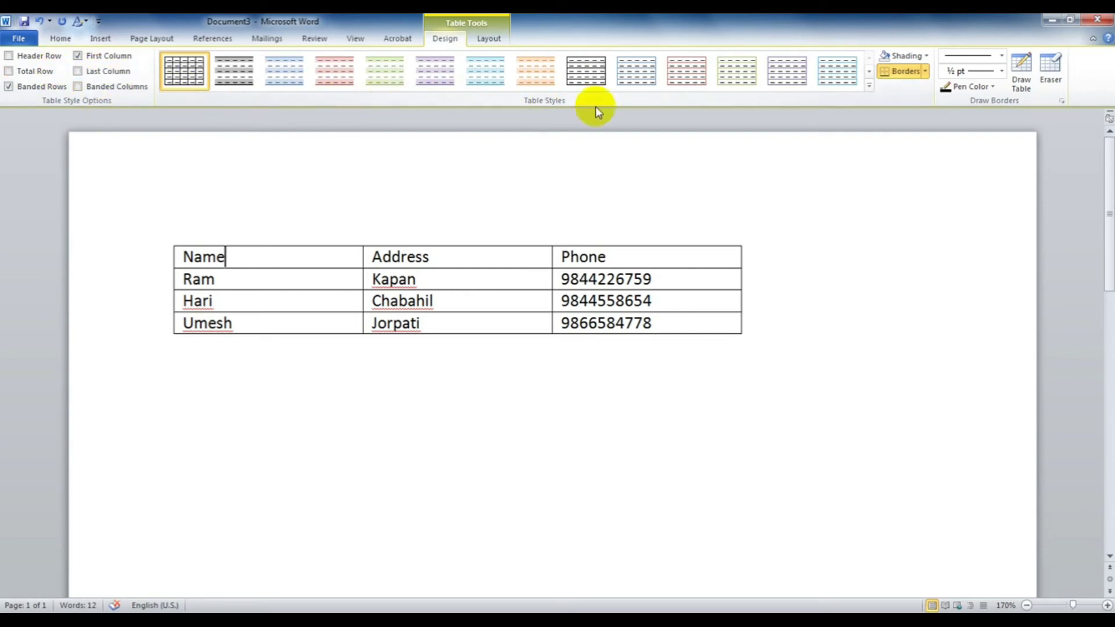
{"action": "left_click", "coordinate": [869, 85]}
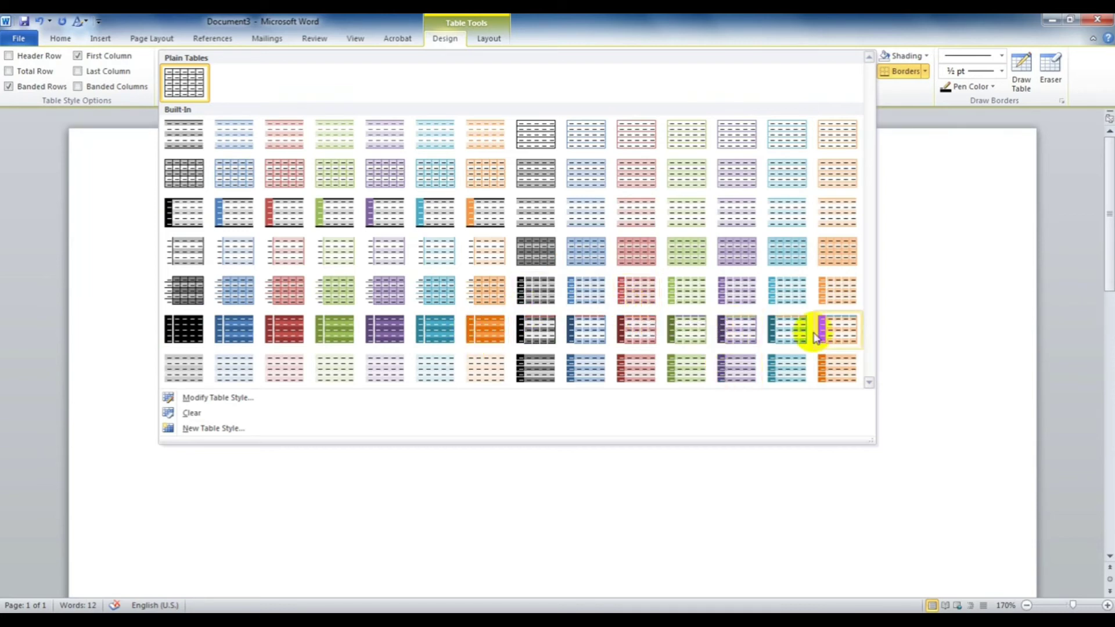
Step: Apply the orange first-column table style, compare Header Row on and off, and enable Total Row
{"action": "left_click", "coordinate": [842, 289]}
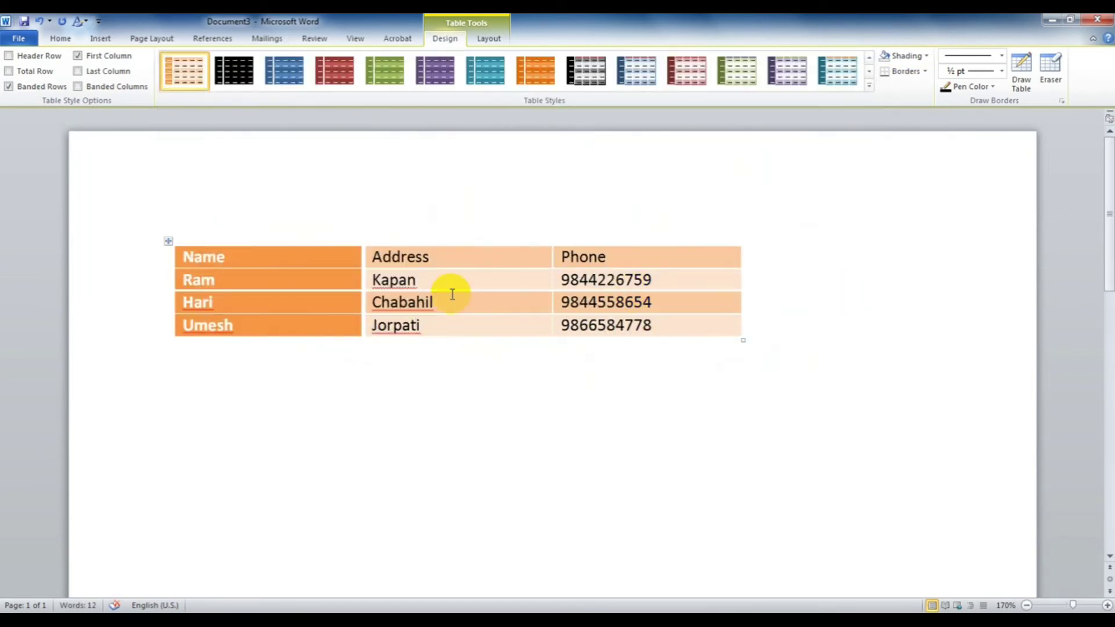
{"action": "left_click", "coordinate": [9, 56]}
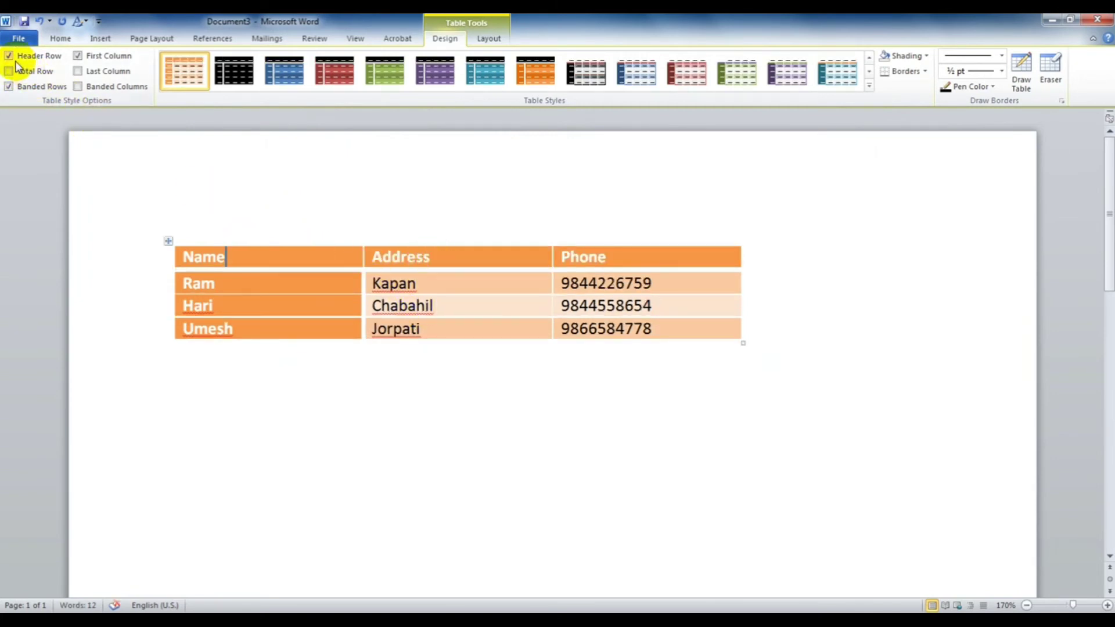
{"action": "left_click", "coordinate": [9, 56]}
{"action": "left_click", "coordinate": [10, 57]}
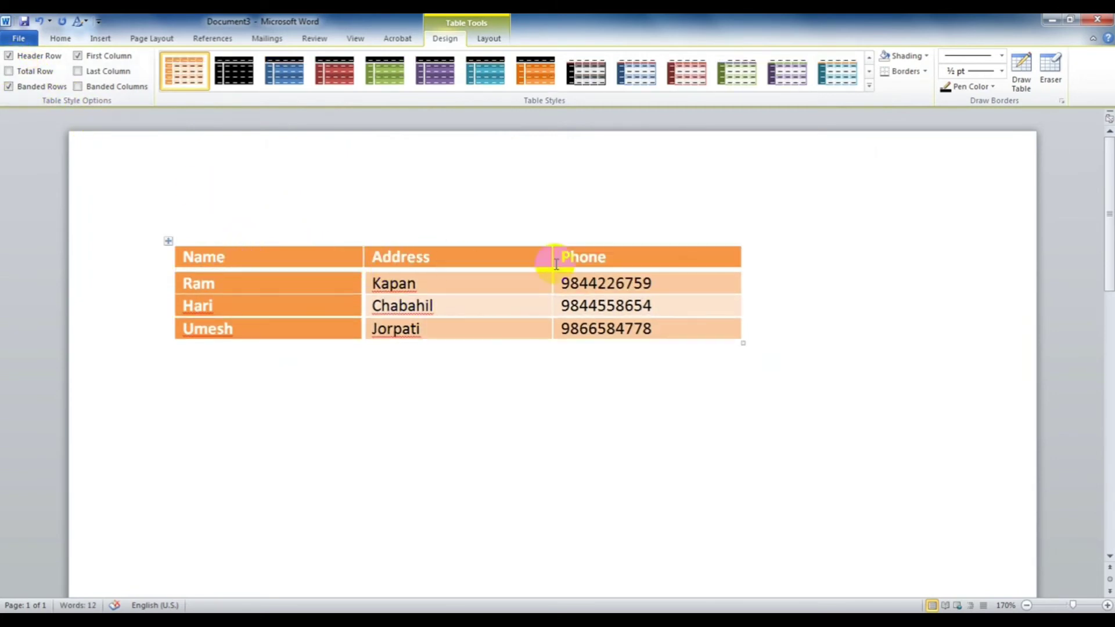
{"action": "left_click", "coordinate": [10, 56]}
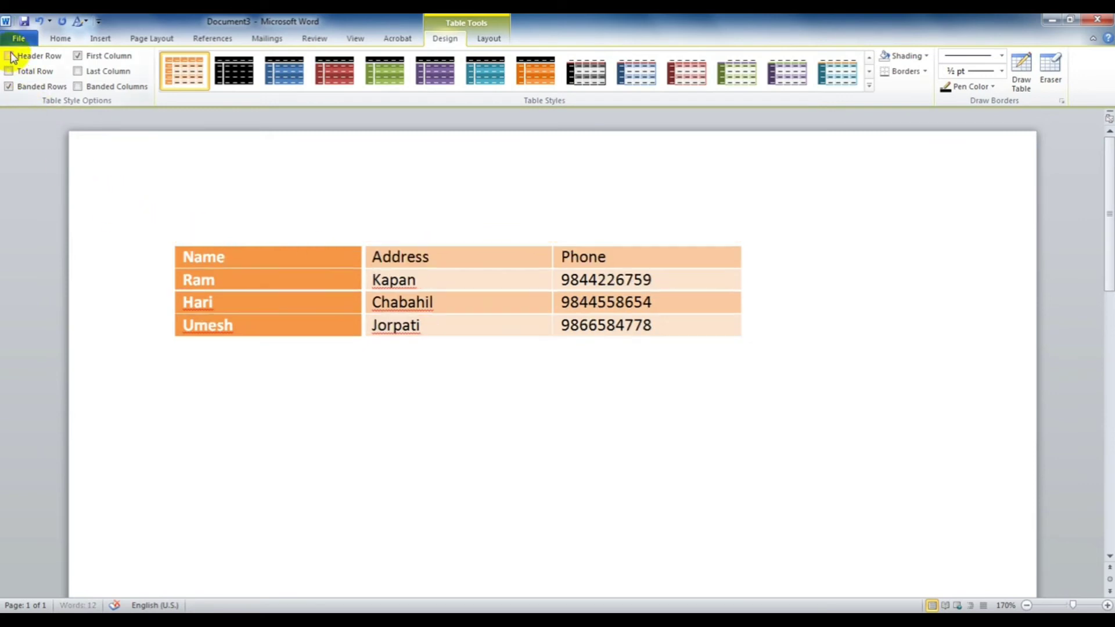
{"action": "left_click", "coordinate": [10, 56]}
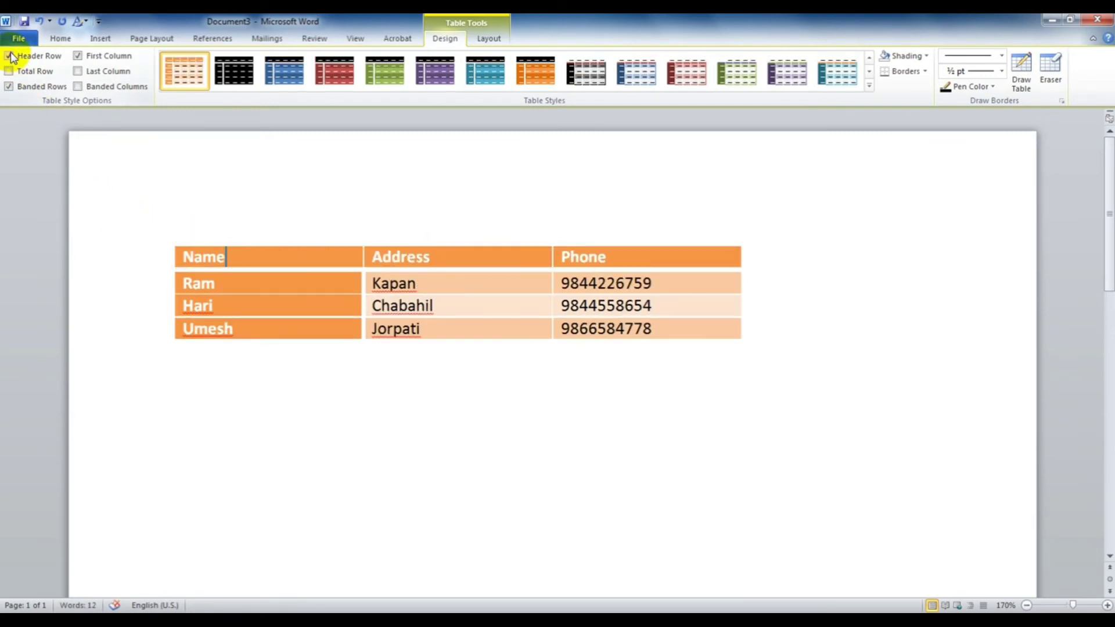
{"action": "left_click", "coordinate": [10, 70]}
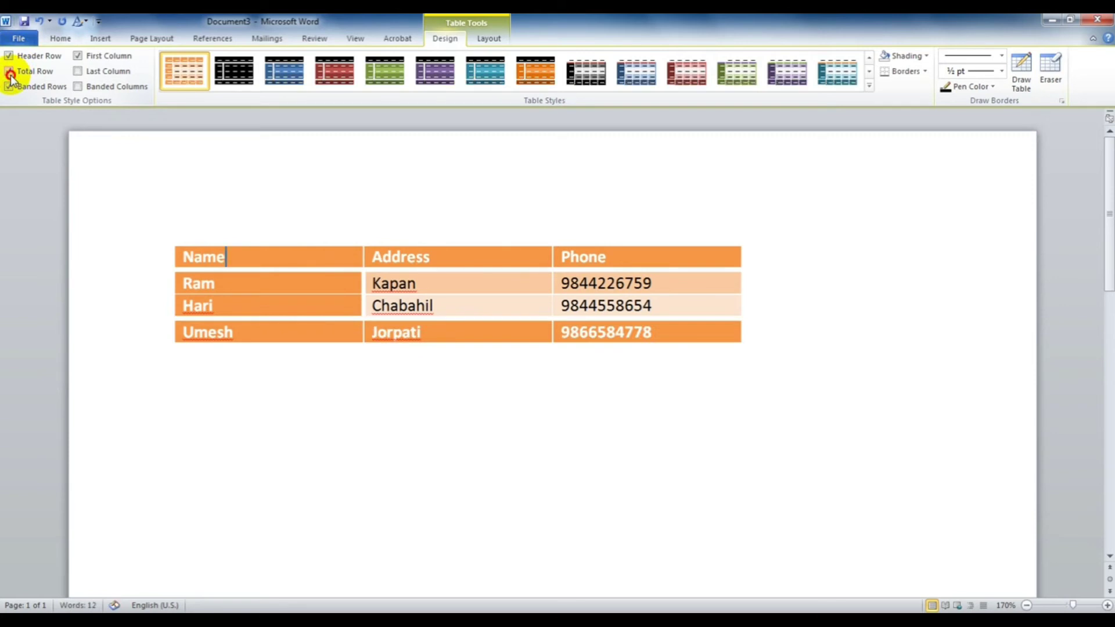
{"action": "left_click", "coordinate": [10, 72]}
{"action": "left_click", "coordinate": [9, 72]}
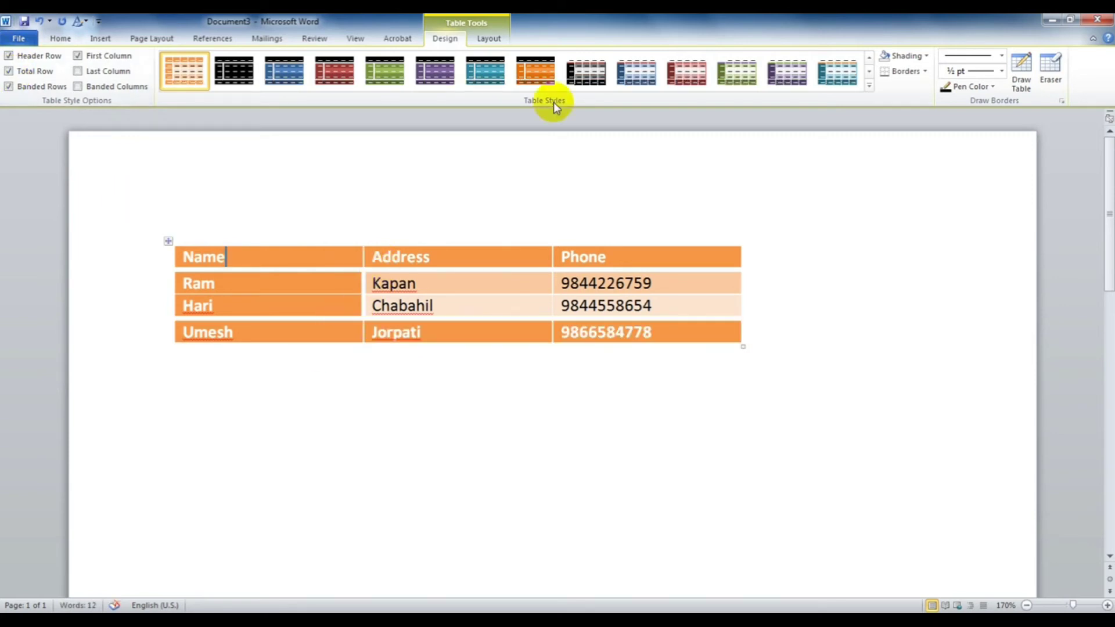
Step: Switch to the dark black-and-grey style with Header Row on, comparing Banded Rows on and off
{"action": "left_click", "coordinate": [589, 64]}
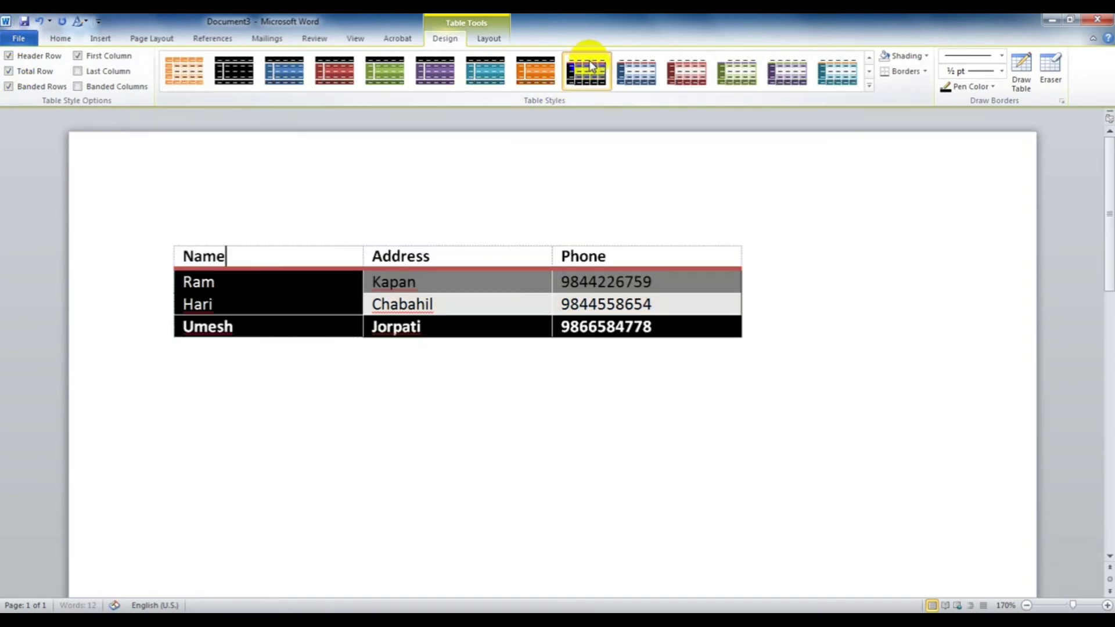
{"action": "left_click", "coordinate": [15, 58]}
{"action": "left_click", "coordinate": [16, 59]}
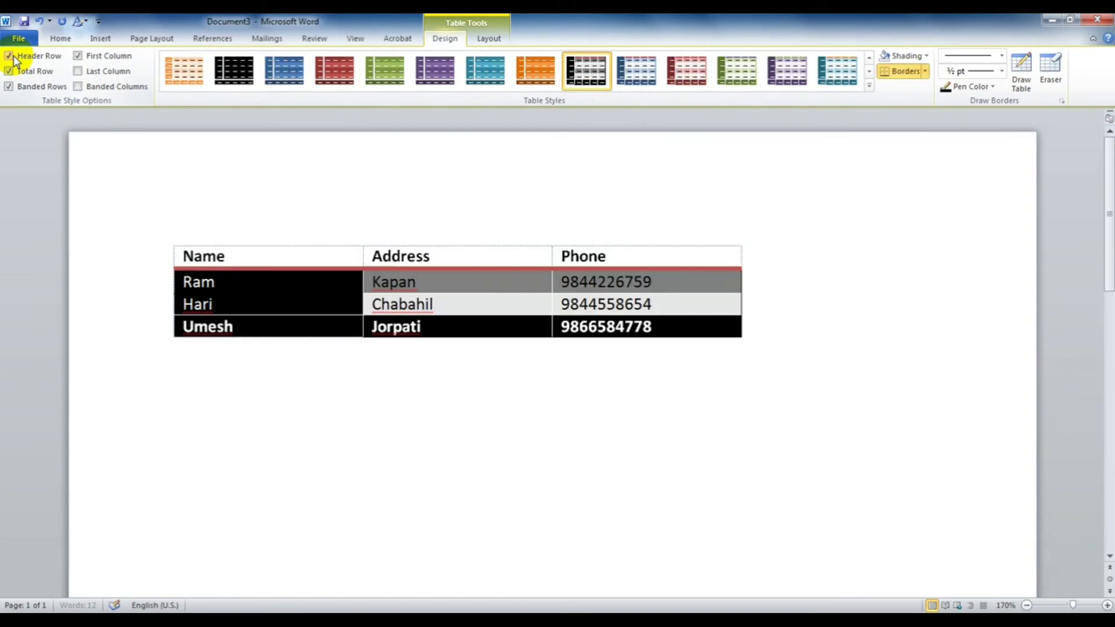
{"action": "left_click", "coordinate": [15, 60]}
{"action": "left_click", "coordinate": [14, 59]}
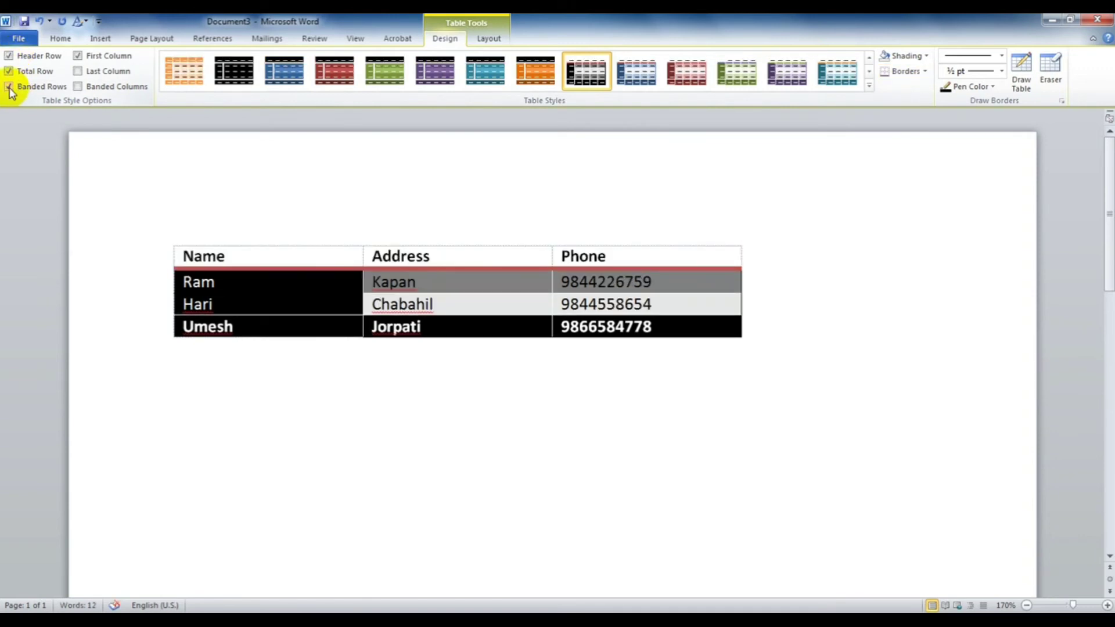
{"action": "left_click", "coordinate": [10, 87]}
{"action": "left_click", "coordinate": [10, 88]}
{"action": "left_click", "coordinate": [10, 88]}
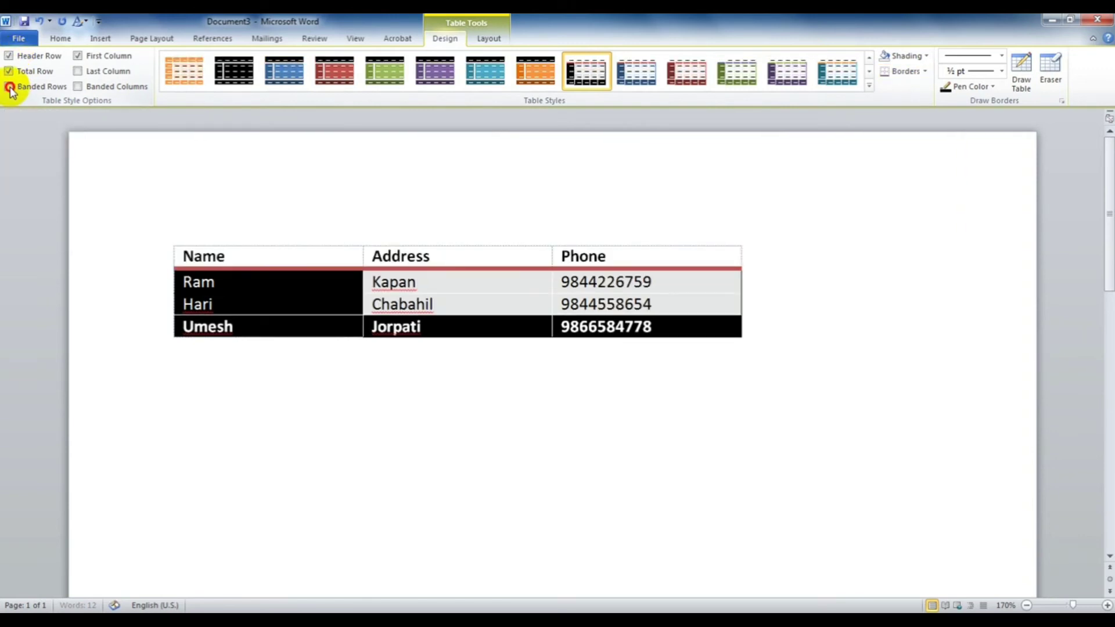
{"action": "left_click", "coordinate": [10, 88]}
{"action": "left_click", "coordinate": [10, 88]}
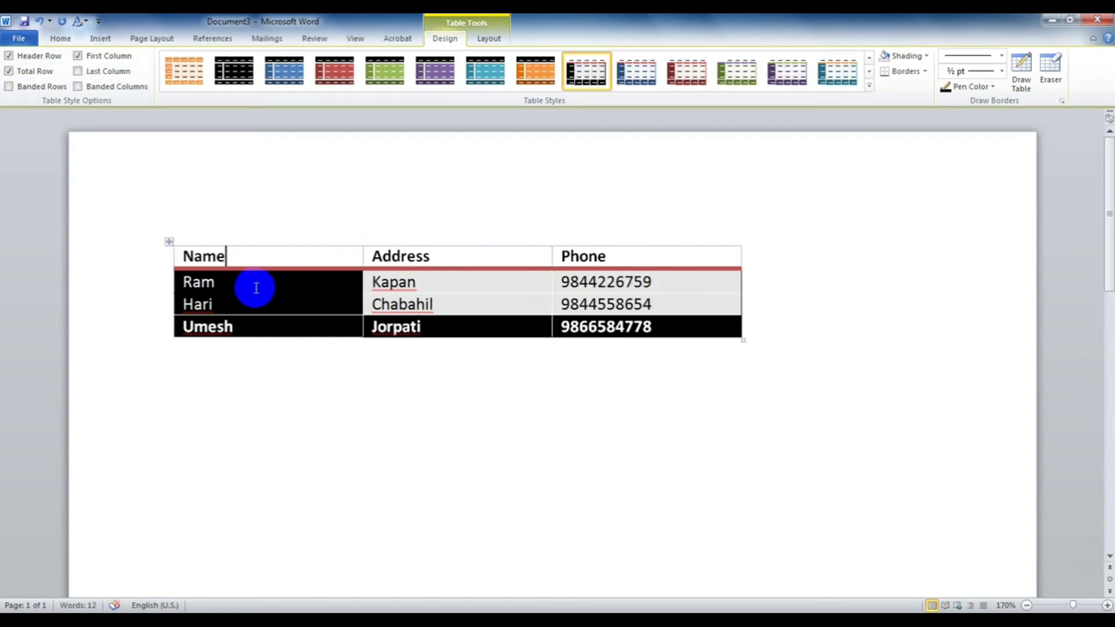
Step: Compare First Column and Last Column emphasis, leaving the dark first-column shading off
{"action": "left_click", "coordinate": [79, 58]}
{"action": "left_click", "coordinate": [79, 58]}
{"action": "left_click", "coordinate": [79, 58]}
{"action": "left_click", "coordinate": [79, 58]}
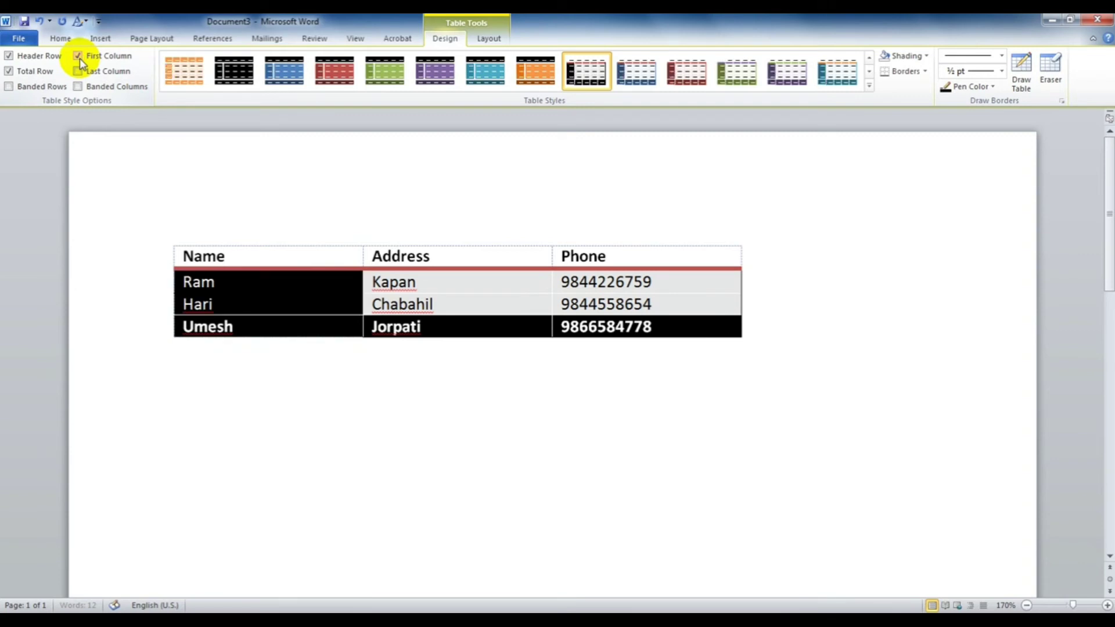
{"action": "left_click", "coordinate": [79, 58]}
{"action": "left_click", "coordinate": [84, 74]}
{"action": "left_click", "coordinate": [84, 73]}
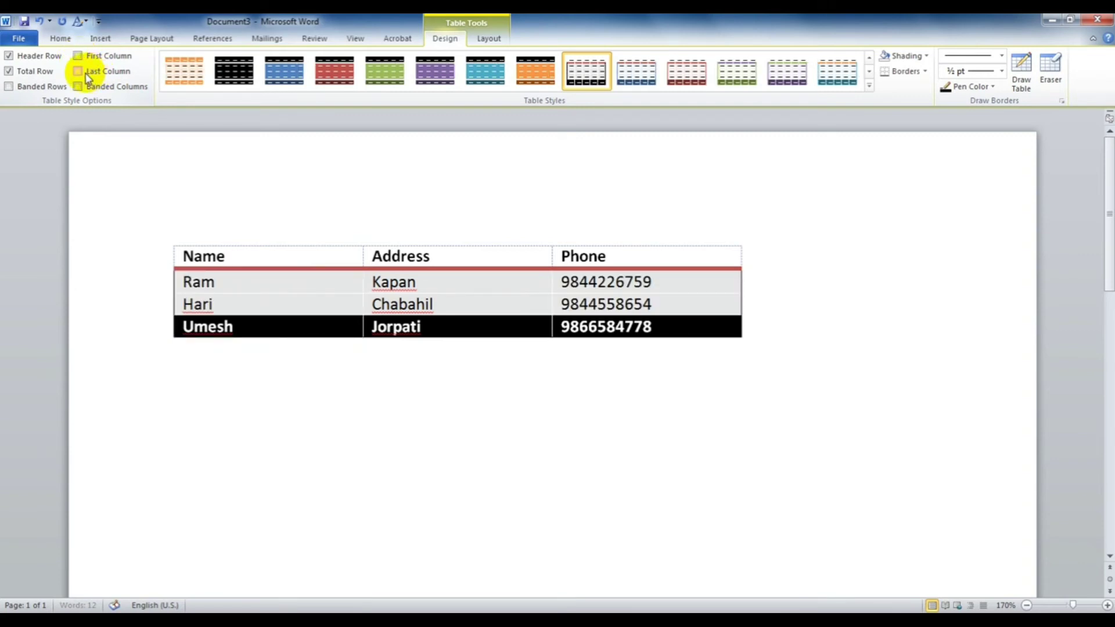
{"action": "left_click", "coordinate": [85, 73]}
{"action": "left_click", "coordinate": [84, 74]}
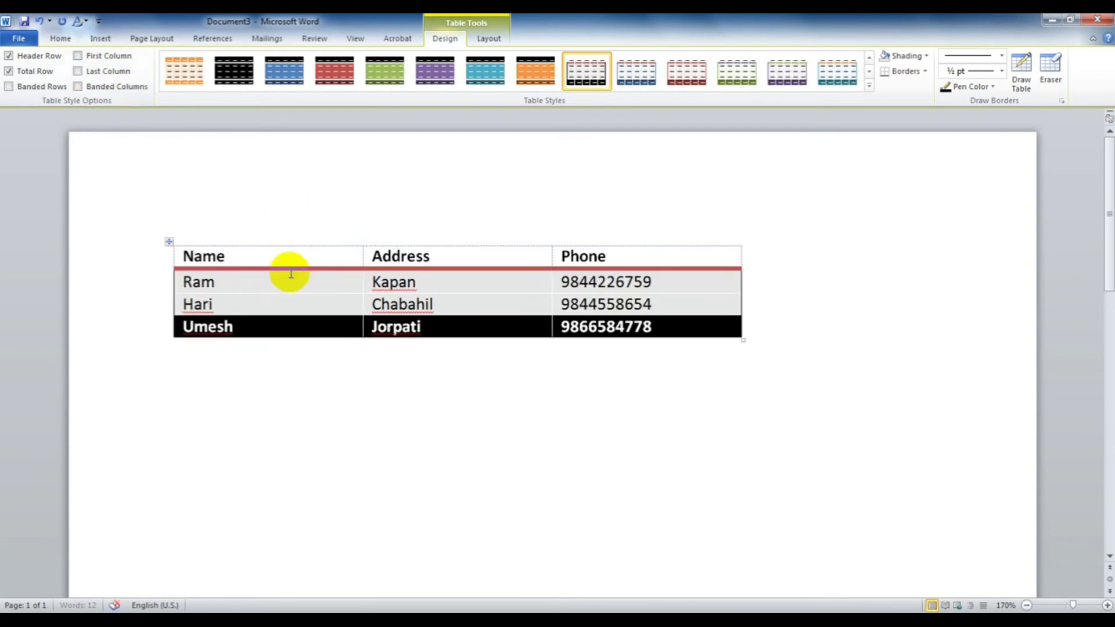
Step: Compare Banded Columns on and off, leave it unchecked, and reopen the table styles list
{"action": "left_click", "coordinate": [85, 90]}
{"action": "left_click", "coordinate": [85, 90]}
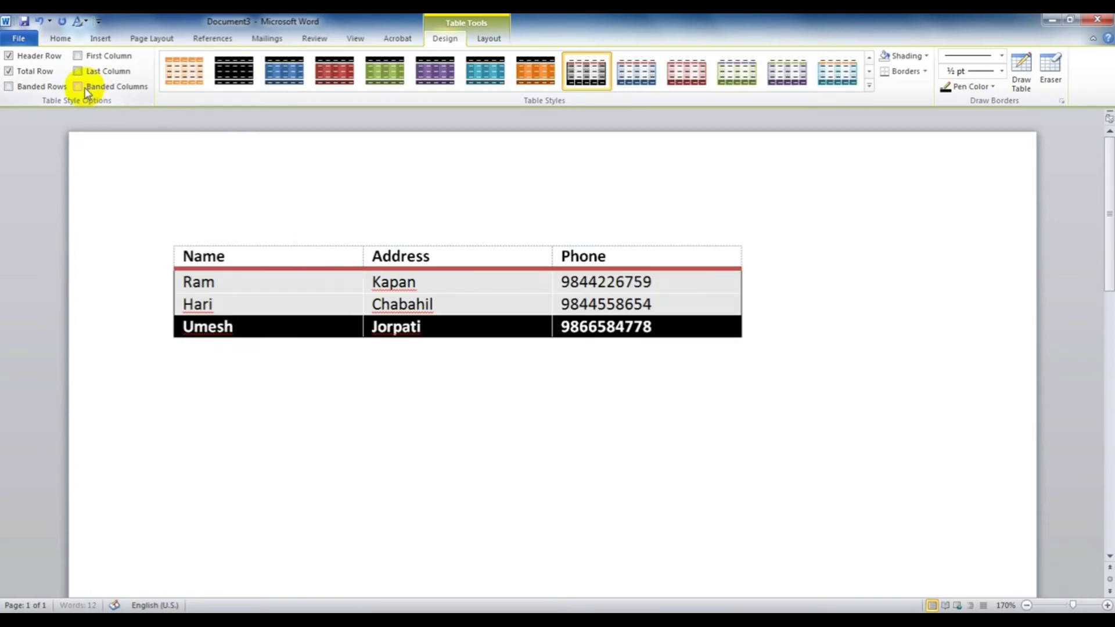
{"action": "left_click", "coordinate": [85, 90]}
{"action": "left_click", "coordinate": [85, 90]}
{"action": "left_click", "coordinate": [85, 89]}
{"action": "left_click", "coordinate": [85, 88]}
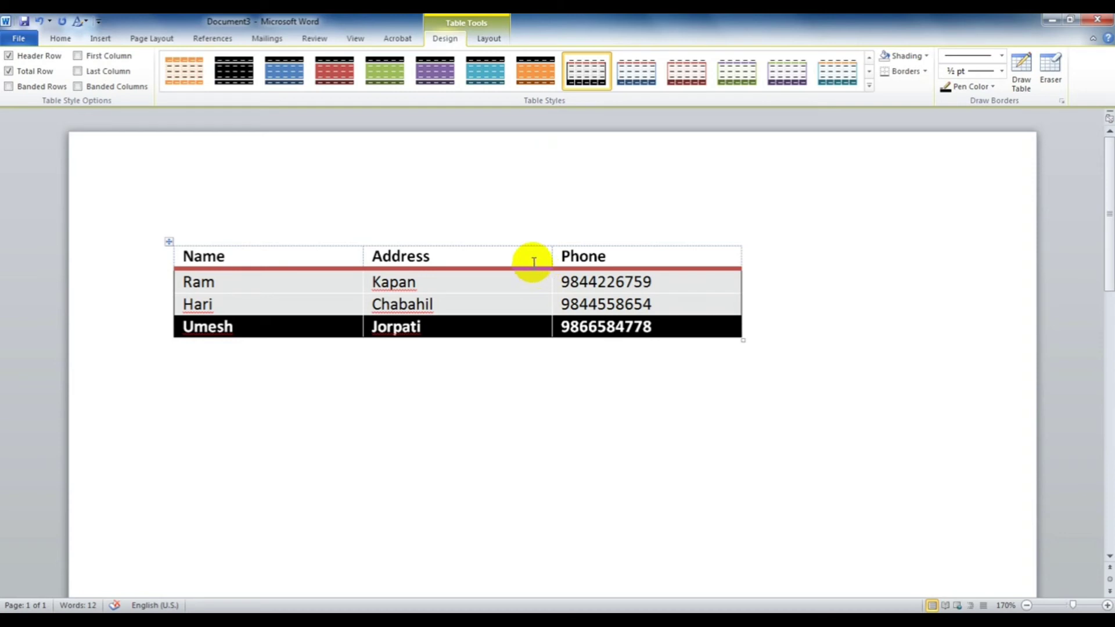
{"action": "left_click", "coordinate": [540, 302]}
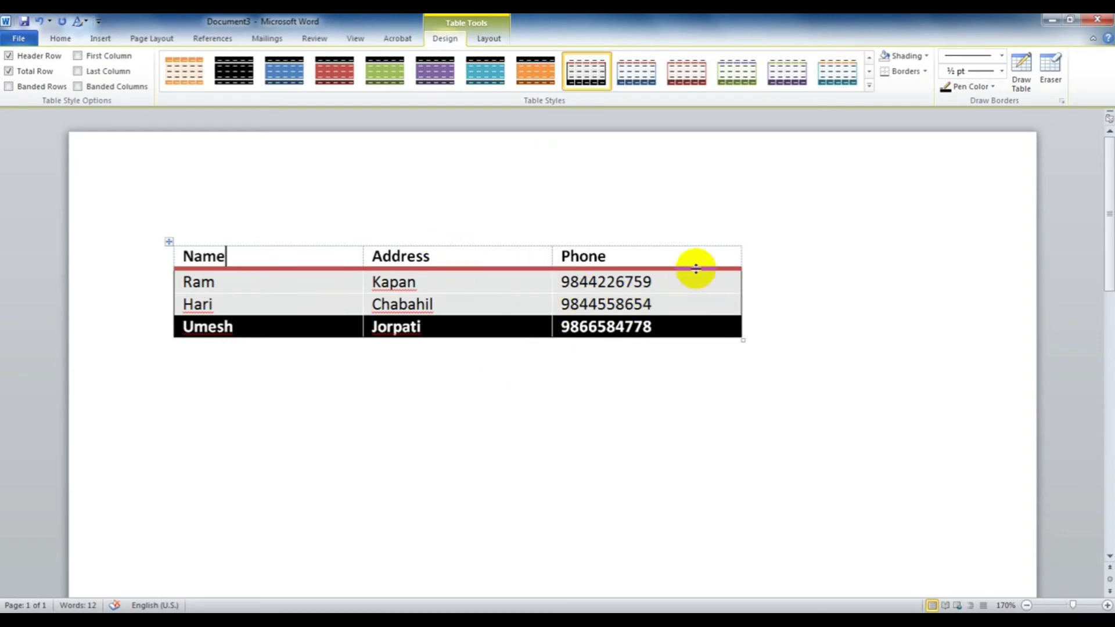
{"action": "left_click", "coordinate": [869, 87]}
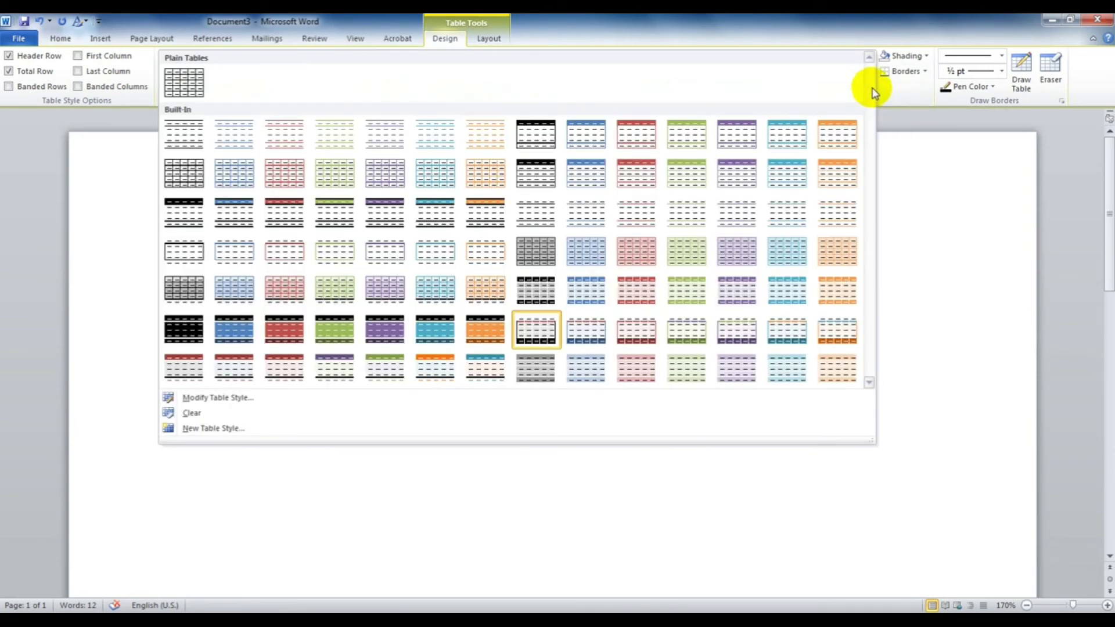
Step: Try the light blue table style, then apply the orange banded style with a dark total row
{"action": "left_click", "coordinate": [913, 219]}
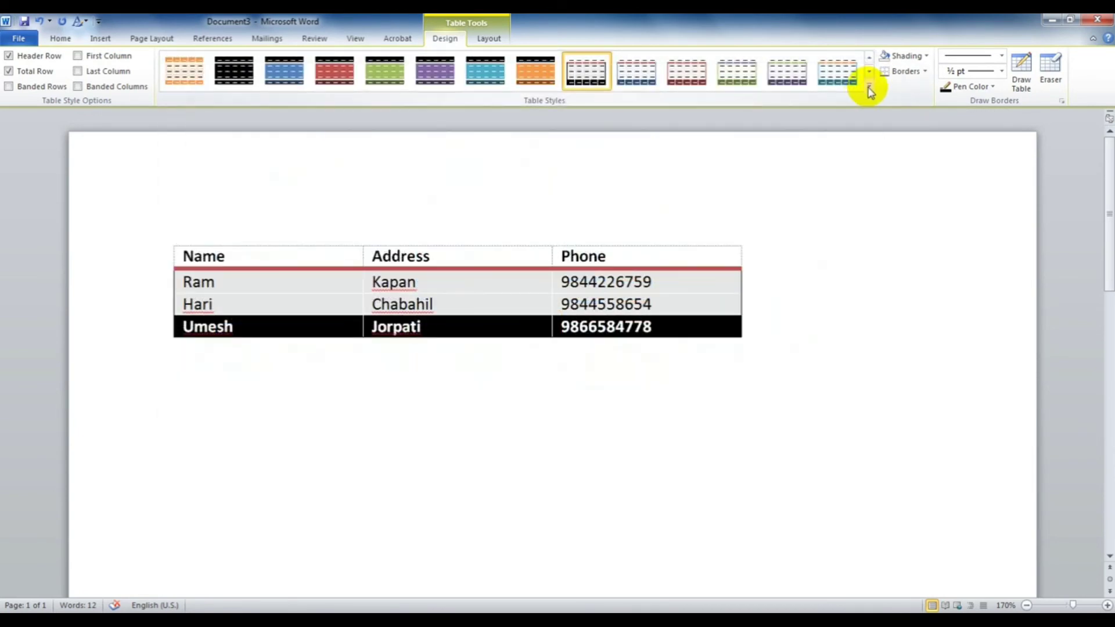
{"action": "left_click", "coordinate": [869, 87]}
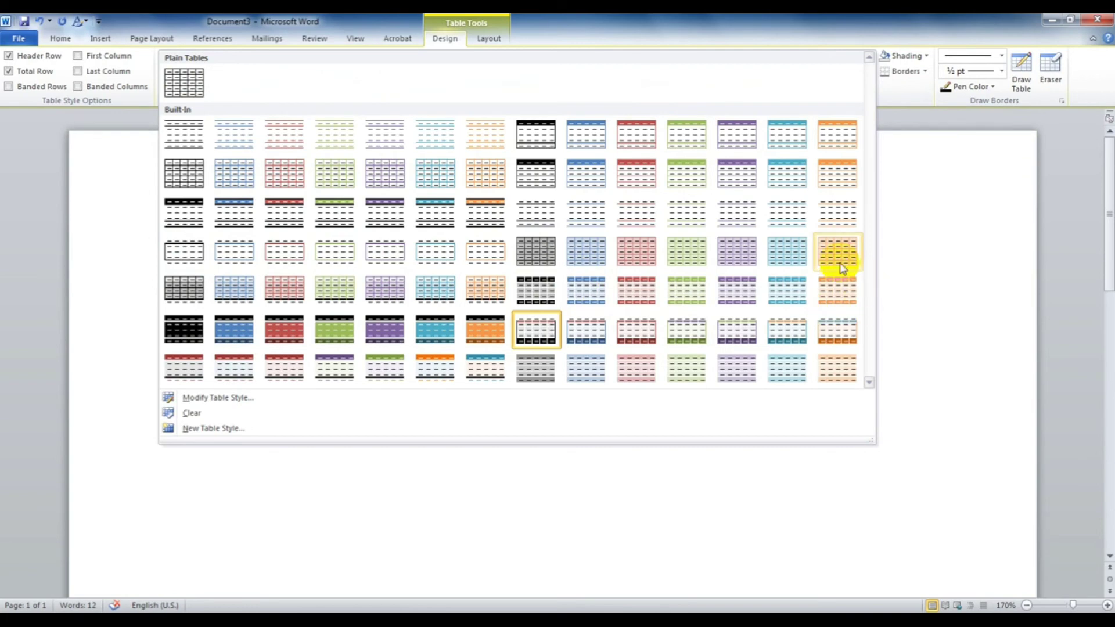
{"action": "left_click", "coordinate": [785, 251]}
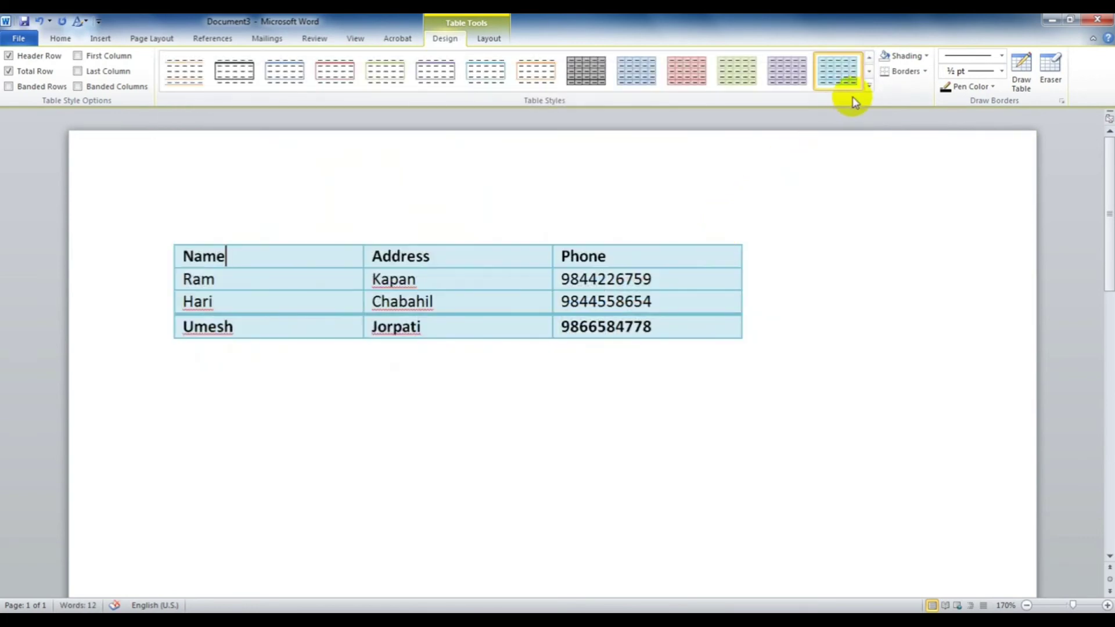
{"action": "left_click", "coordinate": [869, 87]}
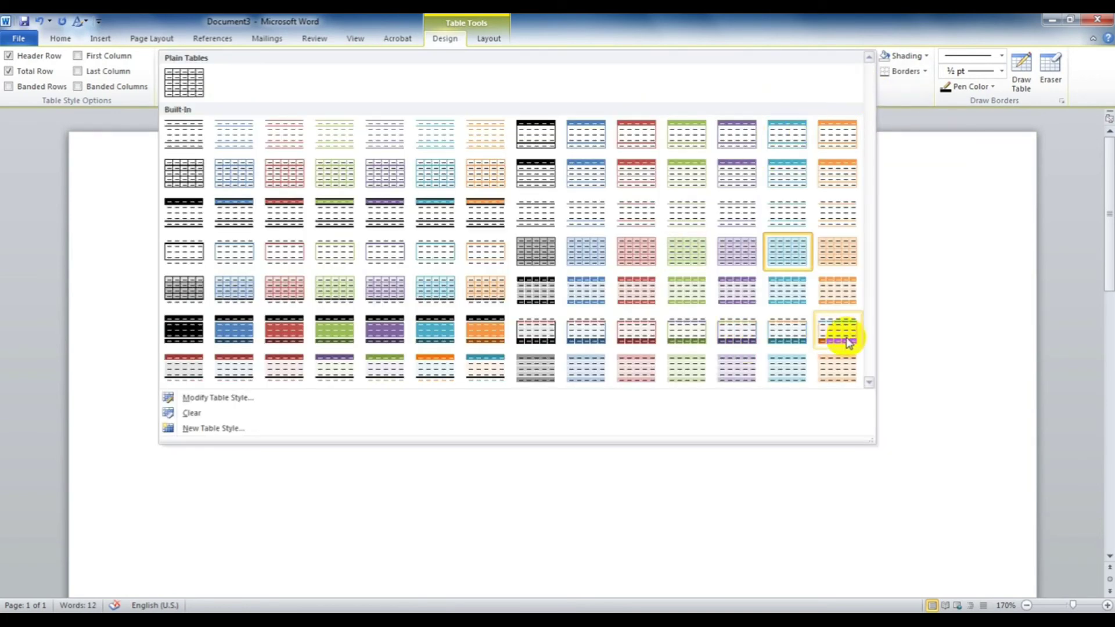
{"action": "left_click", "coordinate": [837, 338]}
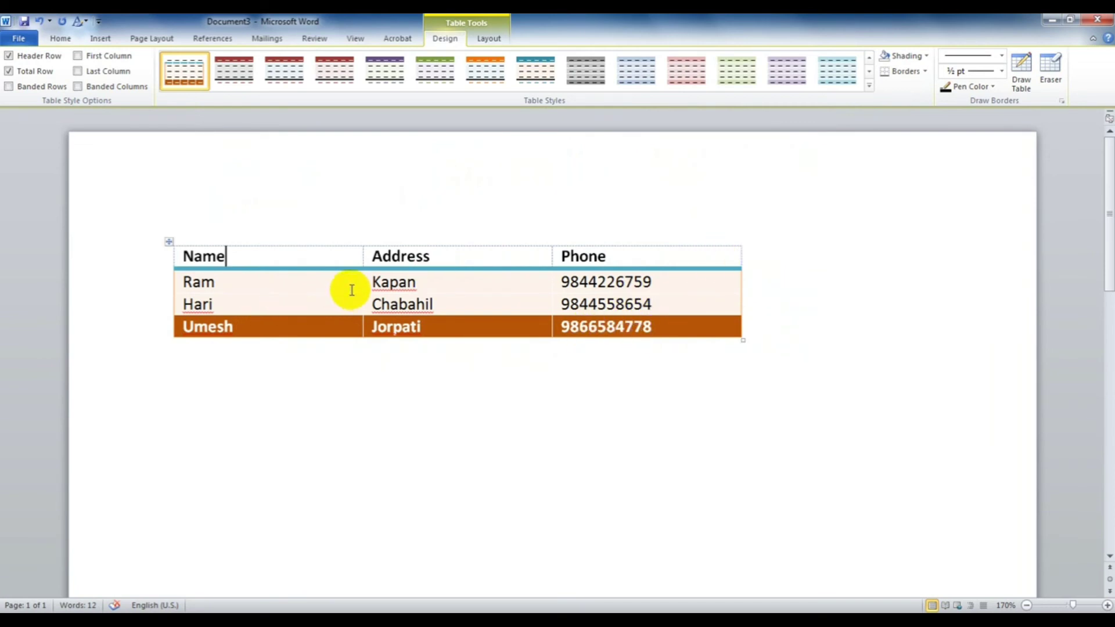
{"action": "left_click", "coordinate": [870, 84]}
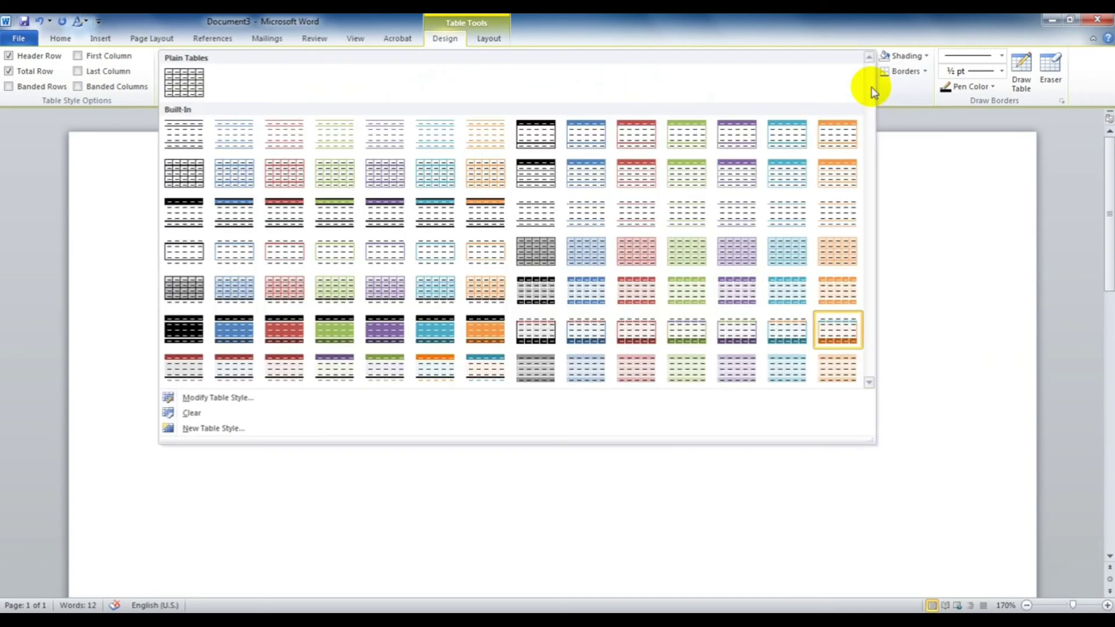
Step: Clear the table style, hide the dashed gridlines, and apply the plain black Table Grid style
{"action": "left_click", "coordinate": [184, 412]}
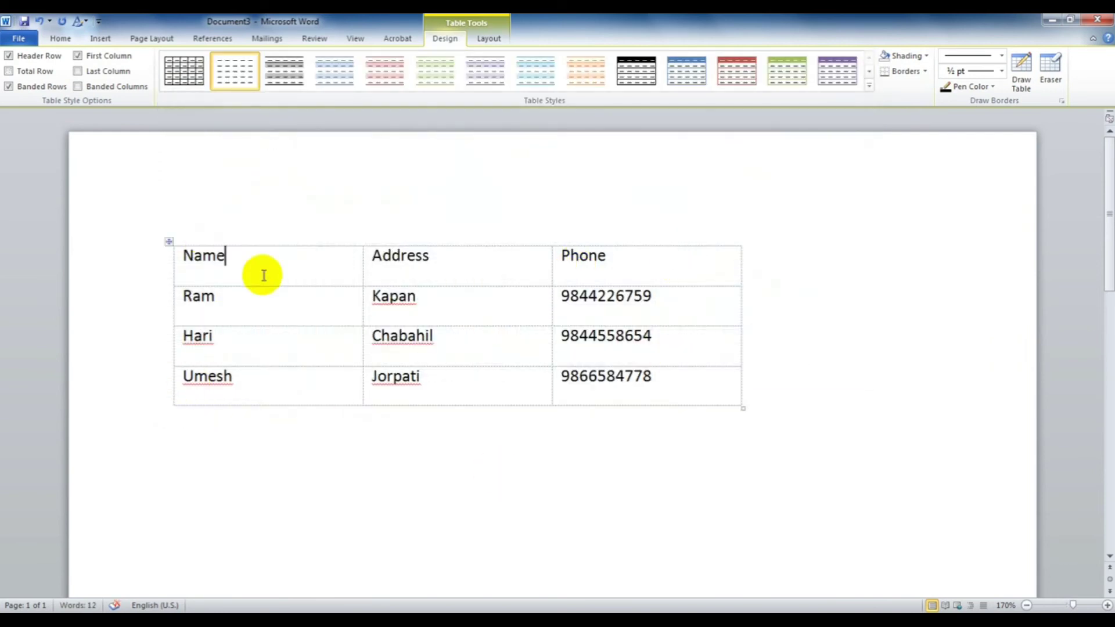
{"action": "left_click", "coordinate": [495, 39]}
{"action": "left_click", "coordinate": [46, 74]}
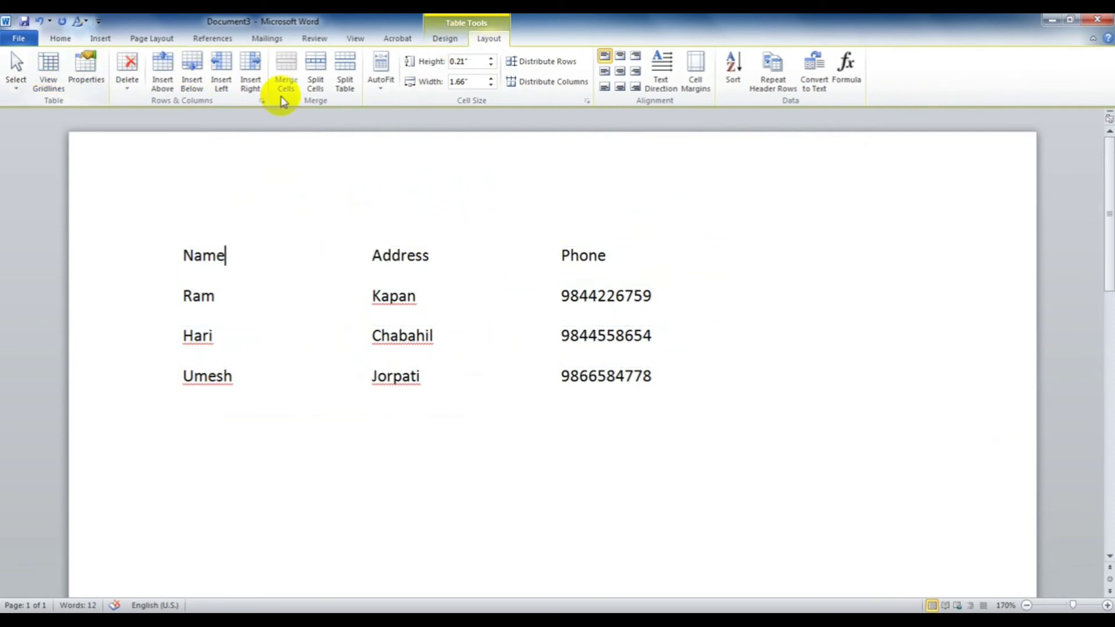
{"action": "left_click", "coordinate": [447, 38]}
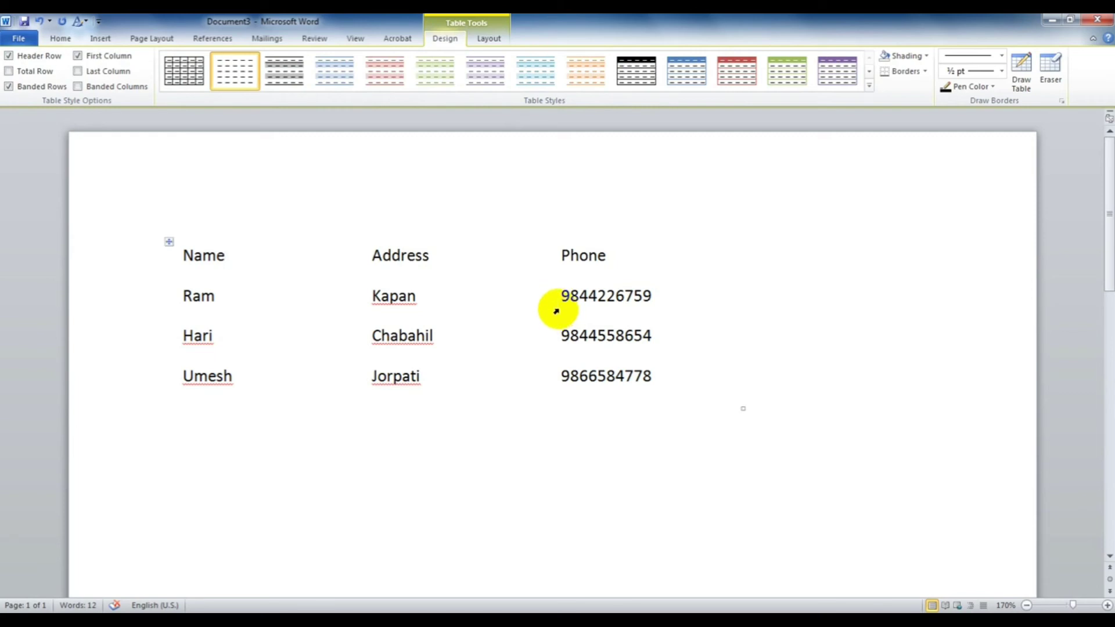
{"action": "left_click", "coordinate": [181, 79]}
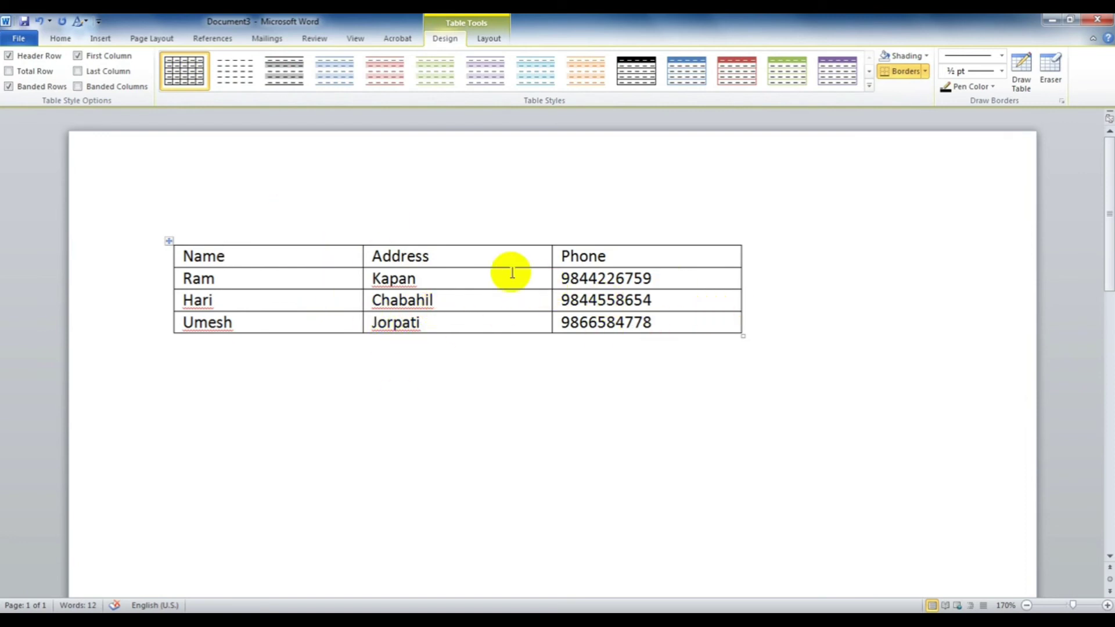
Step: Shade the Name, Address, Phone header row Red
{"action": "left_click", "coordinate": [917, 58]}
{"action": "left_click", "coordinate": [389, 251]}
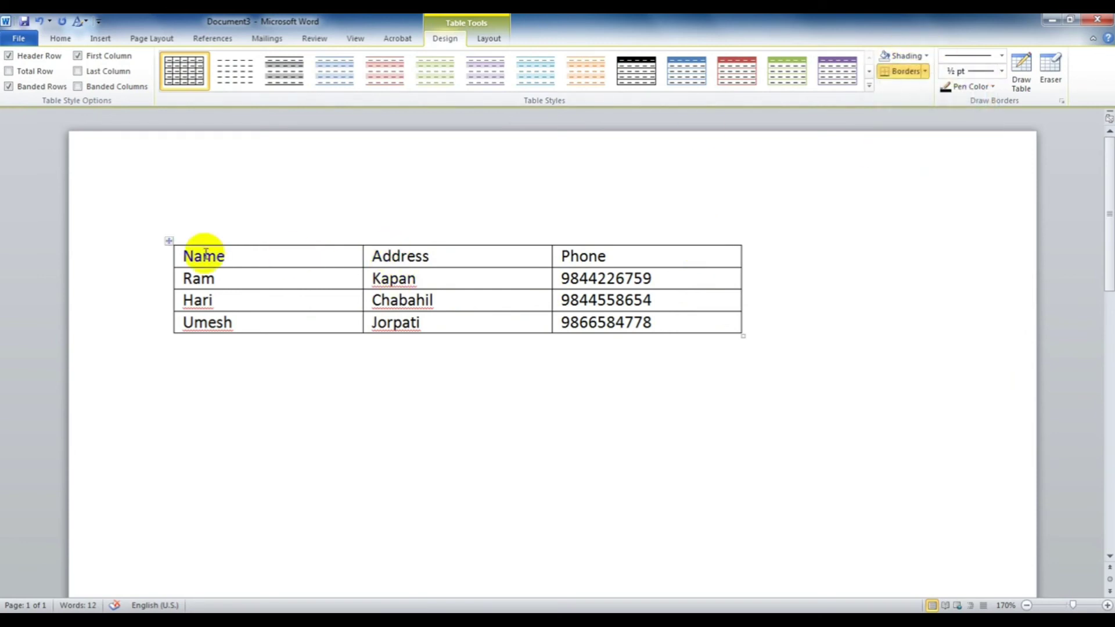
{"action": "left_click", "coordinate": [180, 254]}
{"action": "left_click_drag", "start_coordinate": [180, 254], "coordinate": [635, 256]}
{"action": "left_click", "coordinate": [910, 57]}
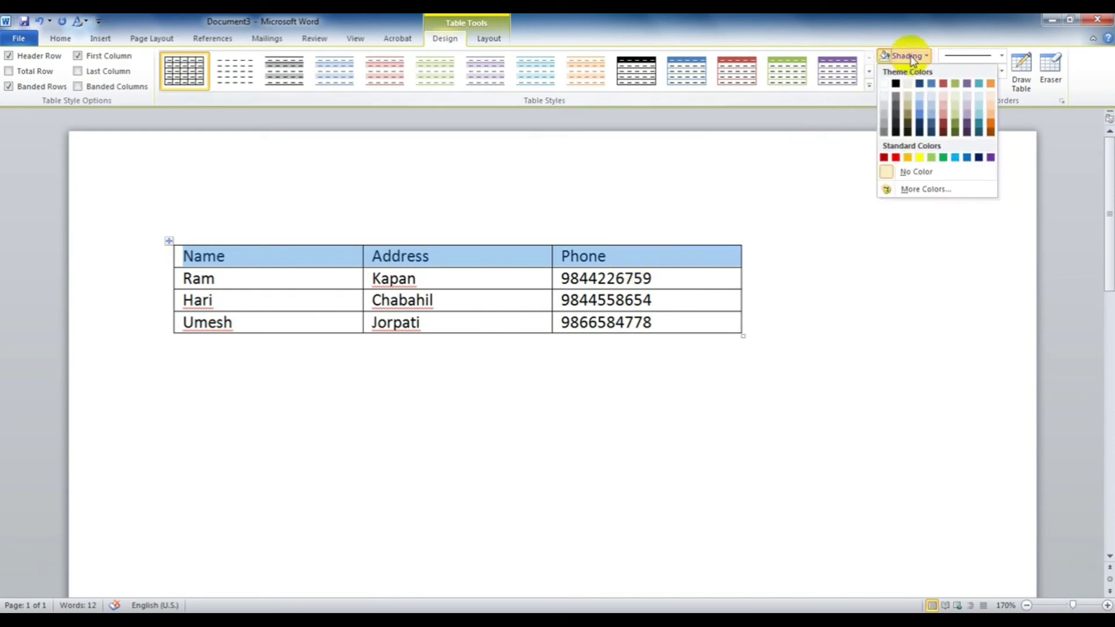
{"action": "left_click", "coordinate": [886, 157]}
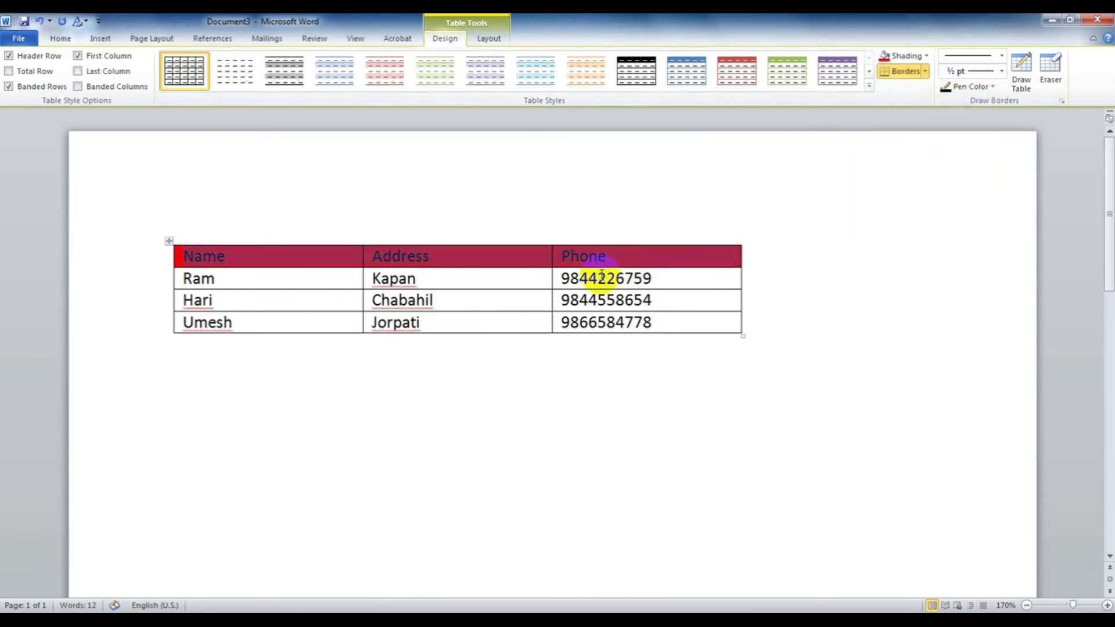
{"action": "left_click", "coordinate": [463, 279]}
Step: Select the last row with Umesh and Jorpati for shading
{"action": "left_click_drag", "start_coordinate": [261, 323], "coordinate": [580, 320]}
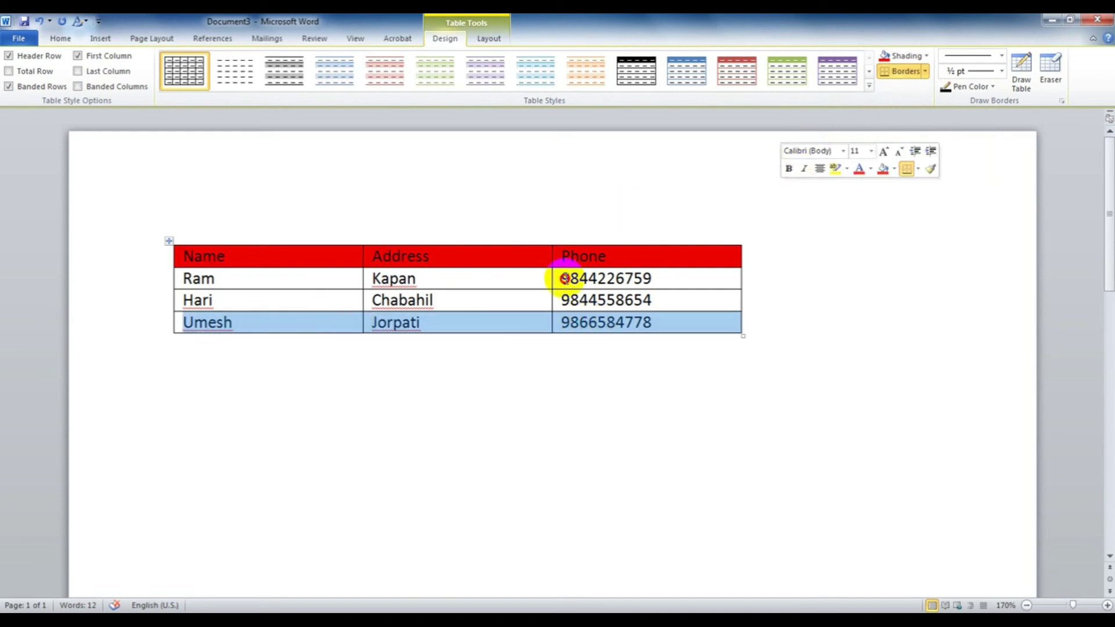
{"action": "left_click", "coordinate": [554, 279]}
{"action": "left_click", "coordinate": [869, 87]}
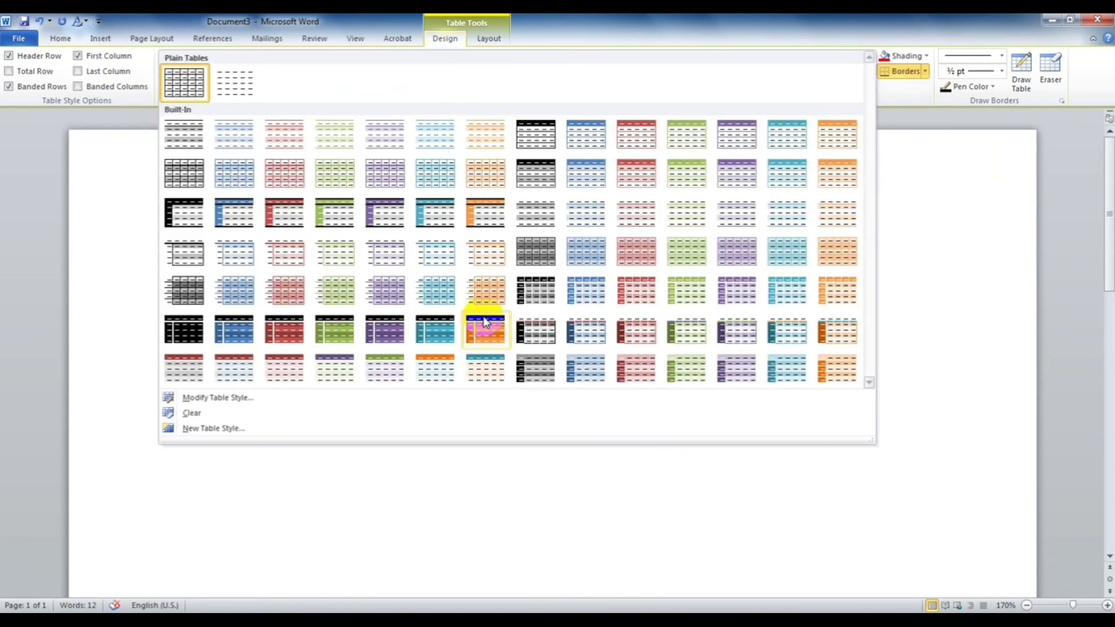
{"action": "left_click", "coordinate": [590, 528]}
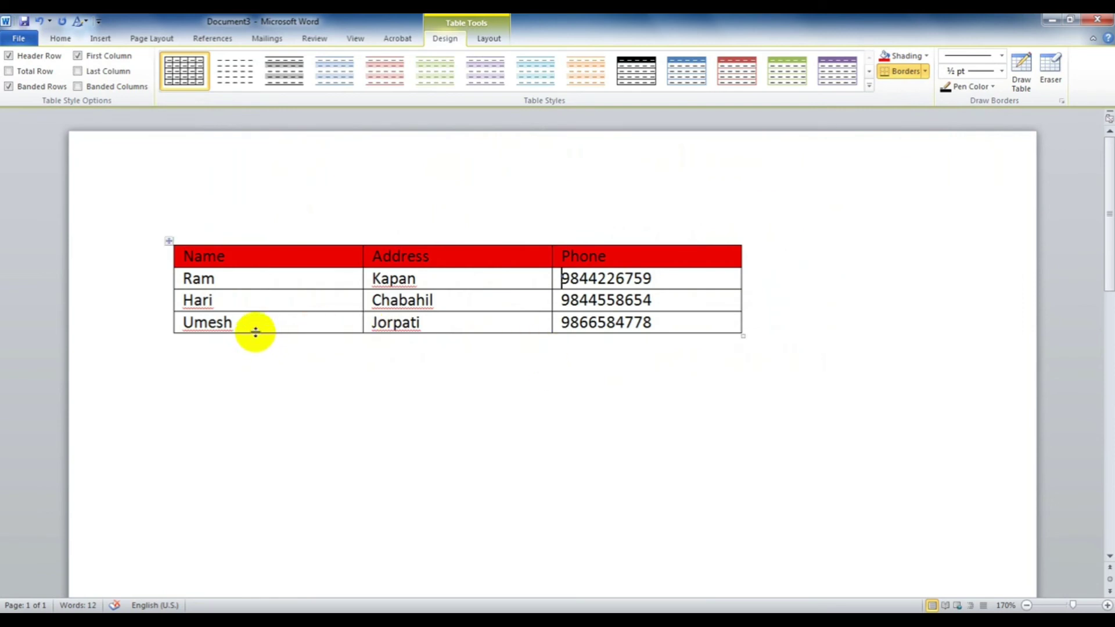
{"action": "left_click_drag", "start_coordinate": [355, 326], "coordinate": [598, 322]}
{"action": "left_click", "coordinate": [925, 56]}
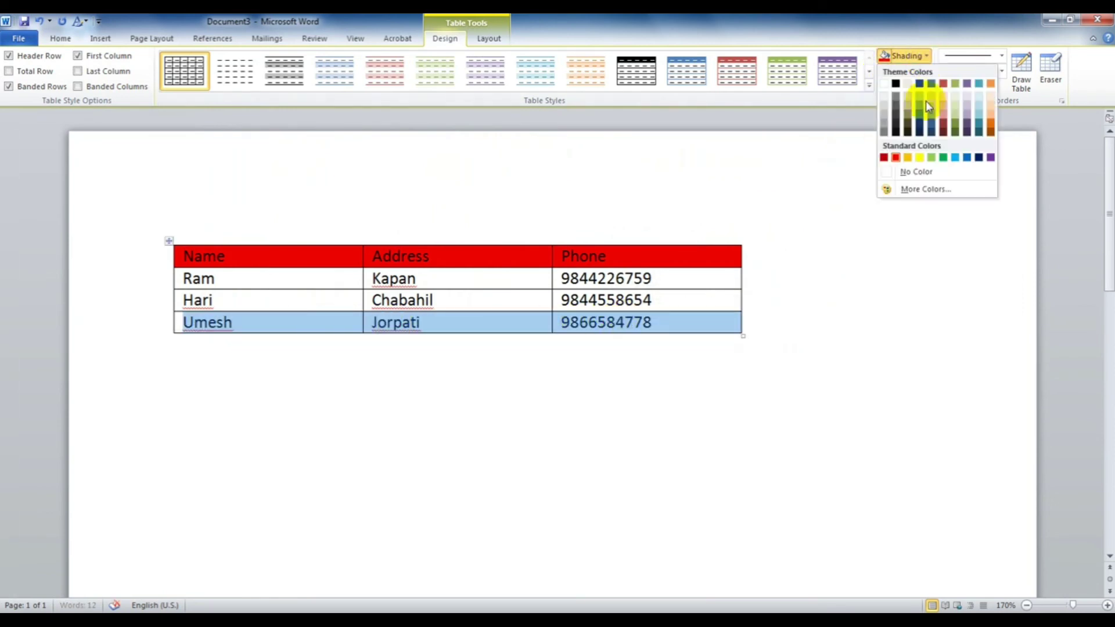
Step: Shade the Umesh row Light Blue
{"action": "left_click", "coordinate": [954, 157]}
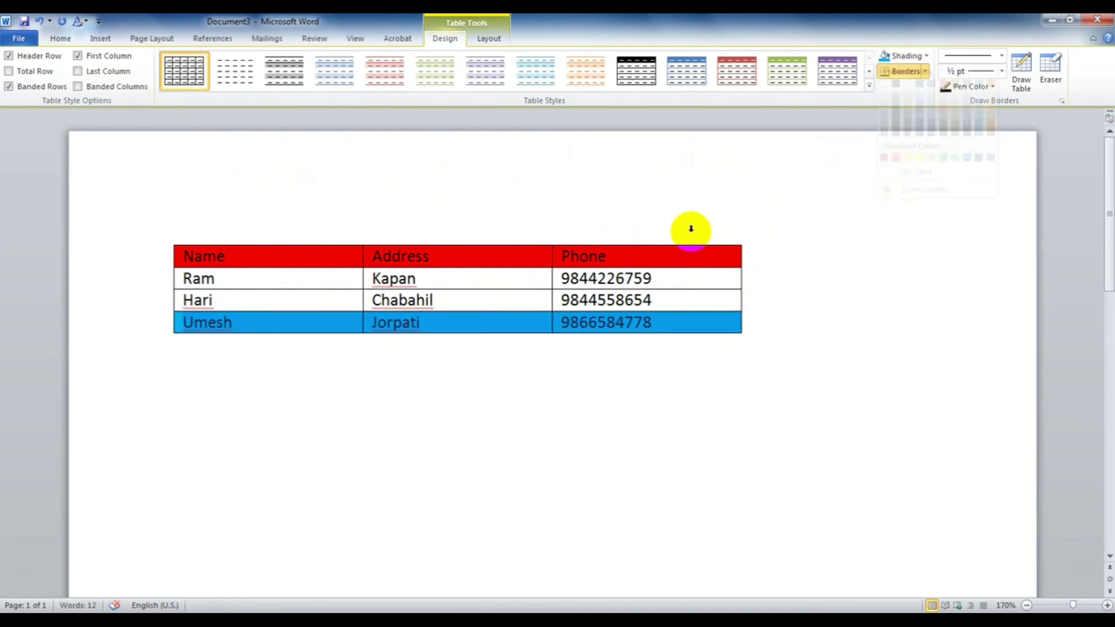
{"action": "left_click", "coordinate": [515, 307]}
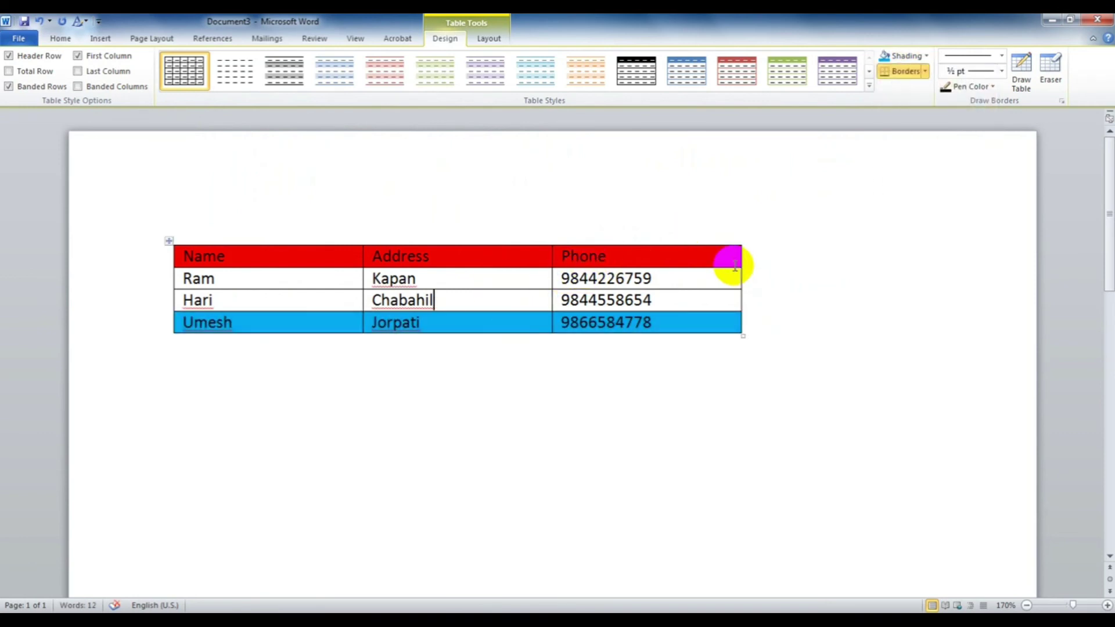
{"action": "left_click", "coordinate": [924, 72]}
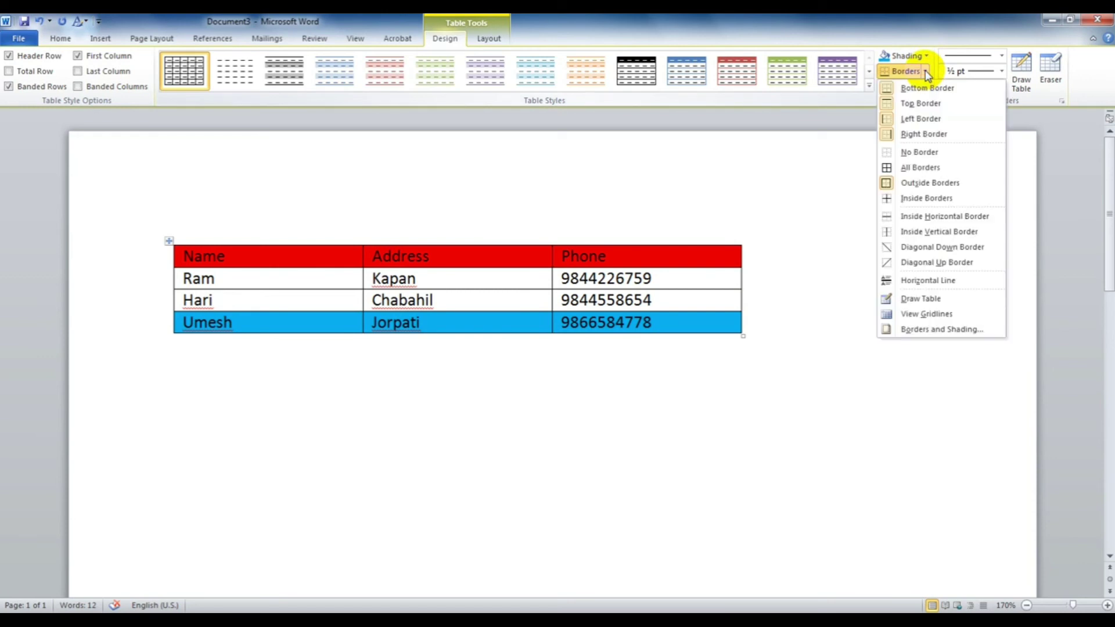
{"action": "left_click", "coordinate": [309, 277]}
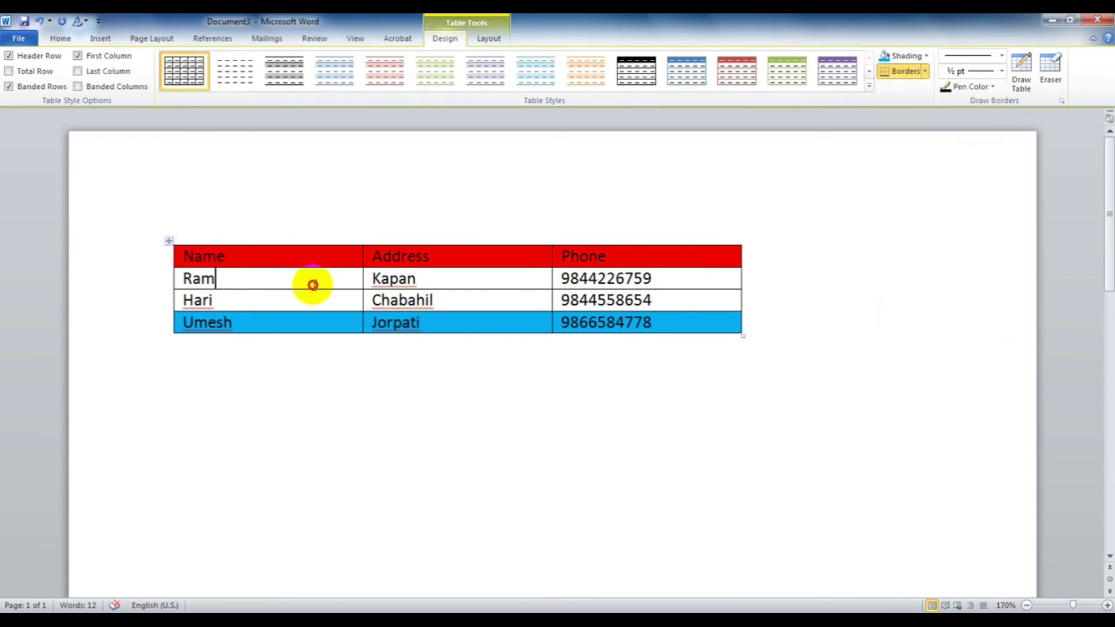
Step: Apply All Borders to the Name, Ram and Hari cells in the first column
{"action": "left_click_drag", "start_coordinate": [312, 285], "coordinate": [341, 301]}
{"action": "left_click", "coordinate": [928, 71]}
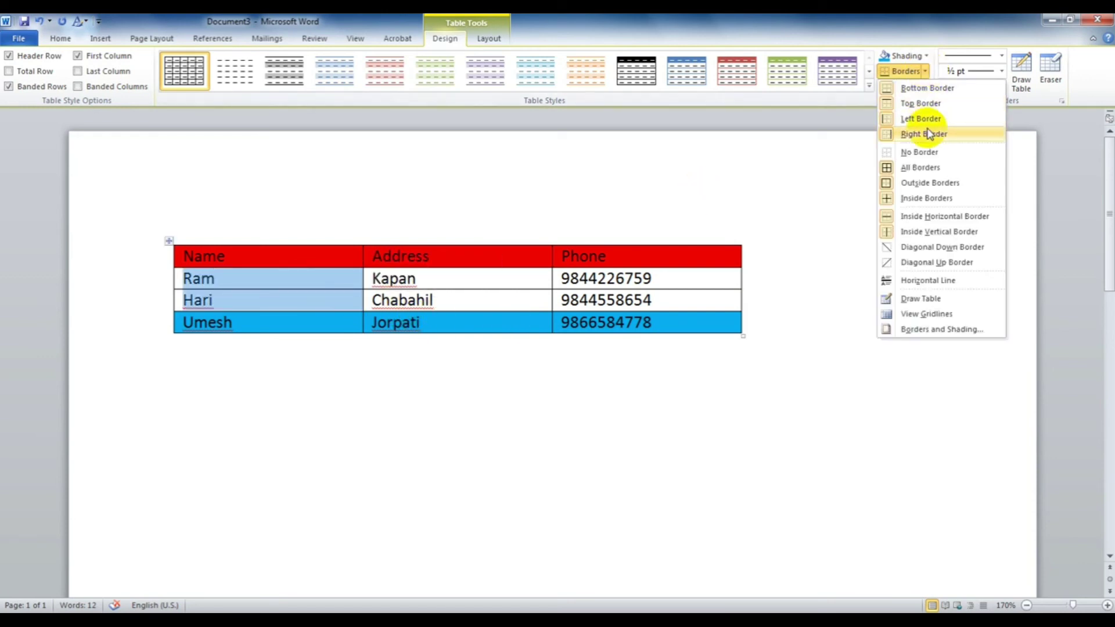
{"action": "left_click", "coordinate": [923, 148]}
{"action": "left_click", "coordinate": [614, 301]}
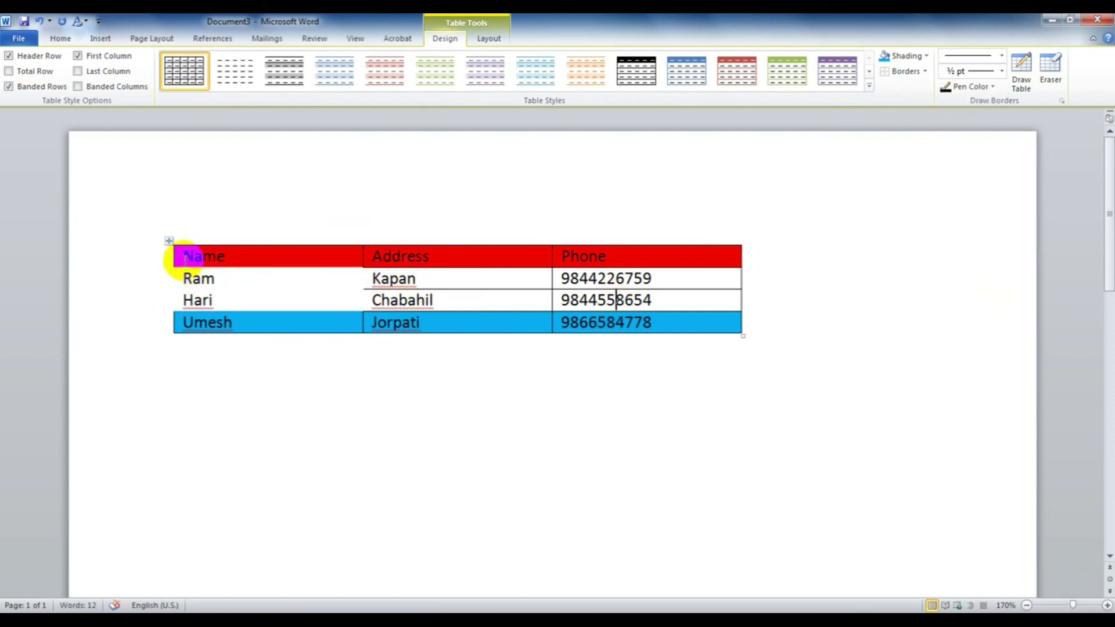
{"action": "left_click_drag", "start_coordinate": [185, 256], "coordinate": [357, 306]}
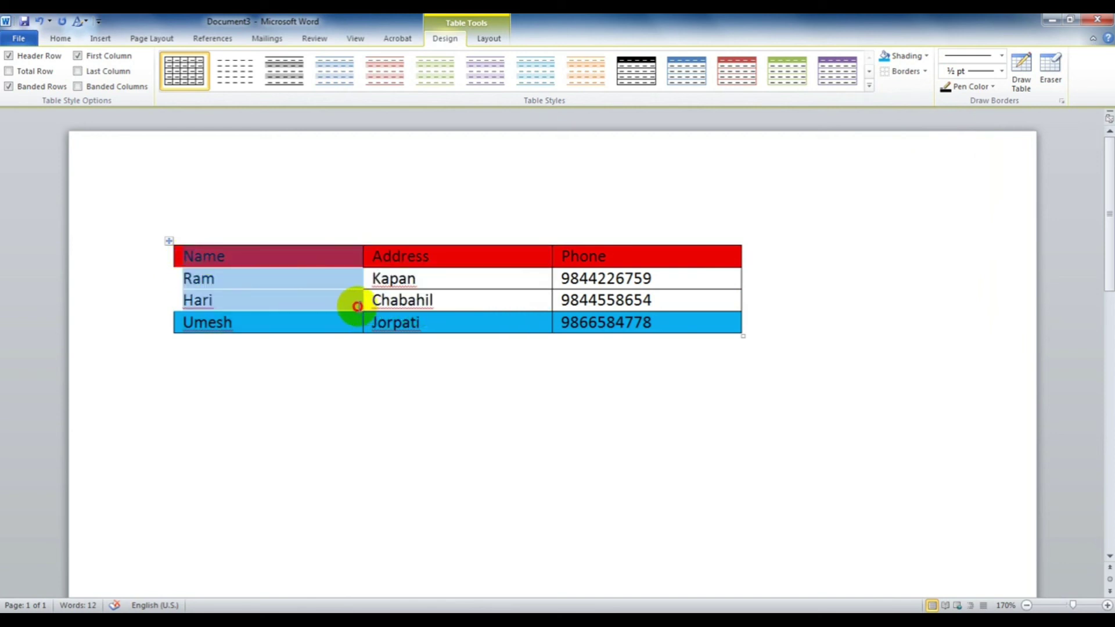
{"action": "left_click", "coordinate": [926, 71]}
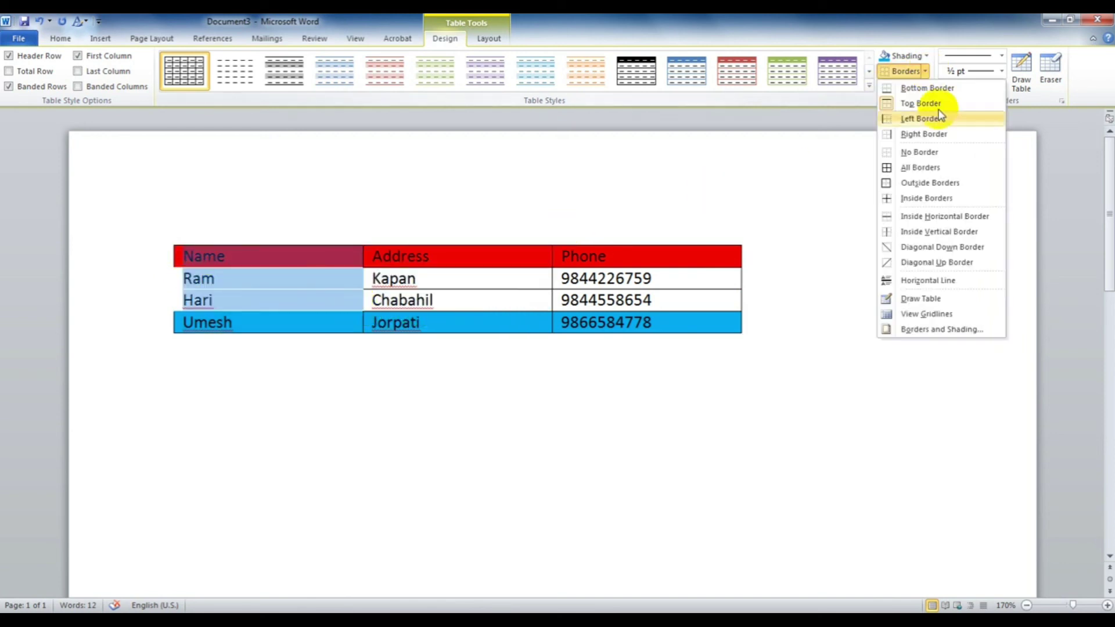
{"action": "left_click", "coordinate": [920, 167]}
{"action": "left_click", "coordinate": [498, 307]}
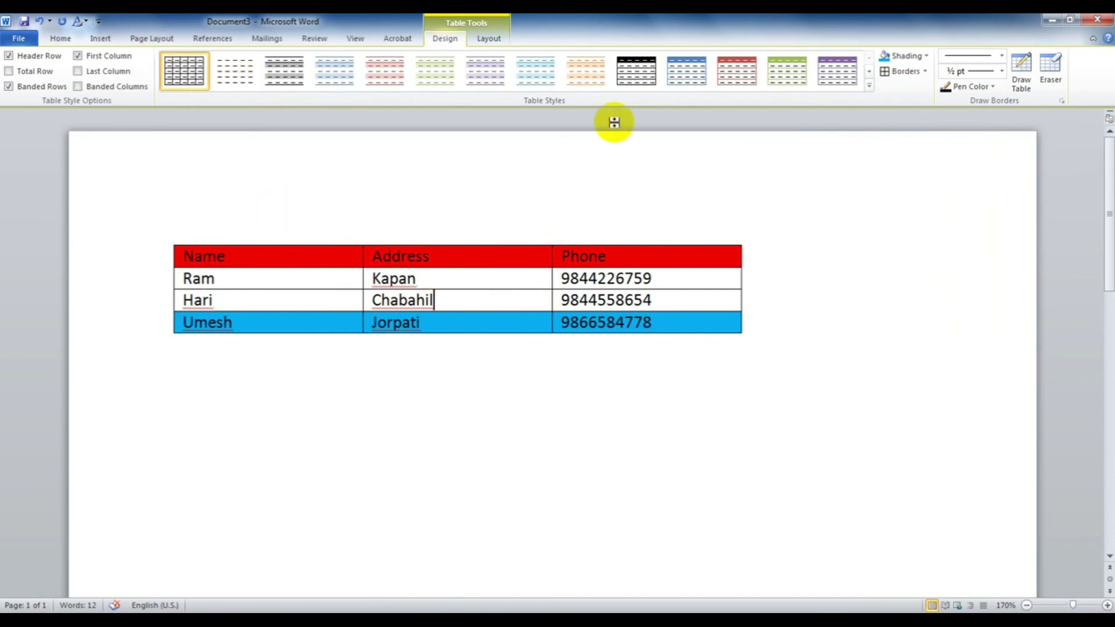
Step: Clear the table style, removing the red and blue shading, and reapply Table Grid
{"action": "left_click", "coordinate": [870, 86]}
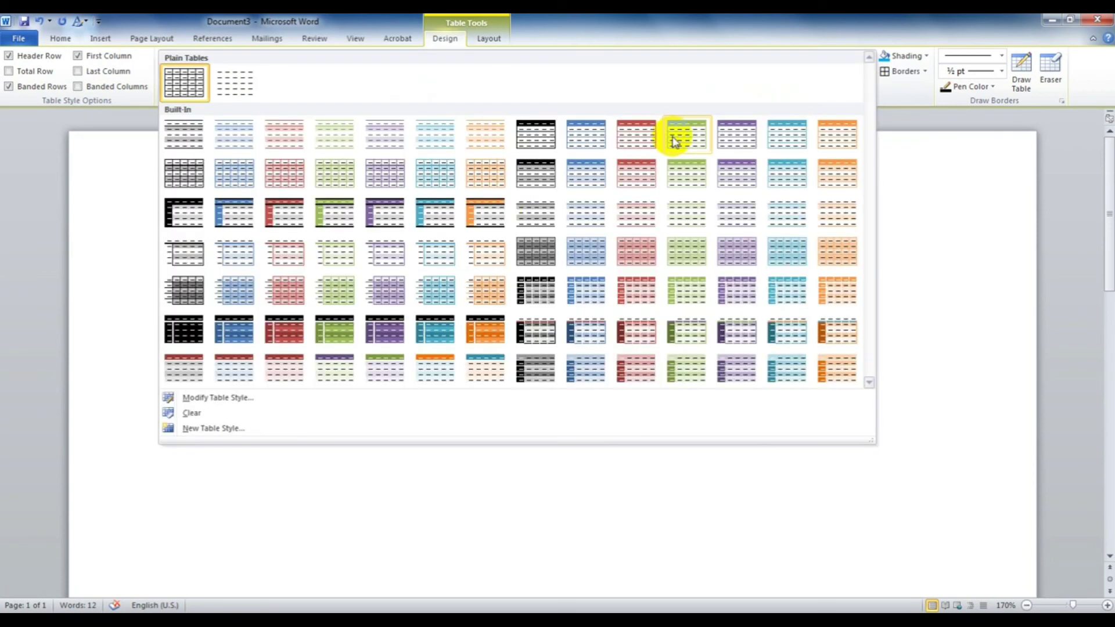
{"action": "left_click", "coordinate": [235, 412]}
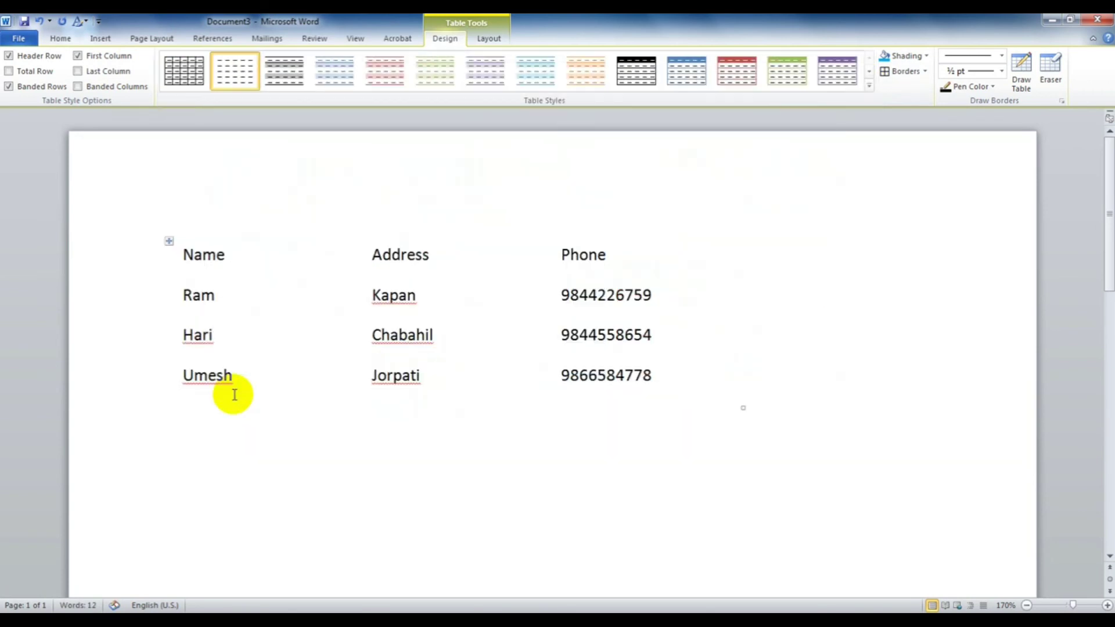
{"action": "left_click", "coordinate": [198, 75]}
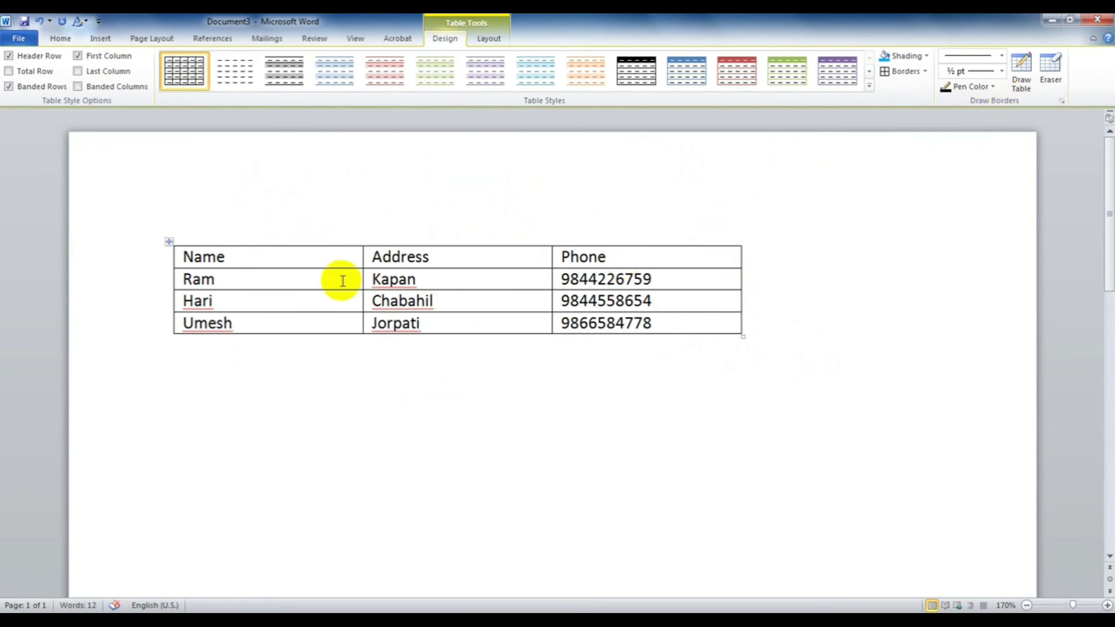
Step: Set the border pen to red at 2¼ pt weight
{"action": "left_click", "coordinate": [993, 87]}
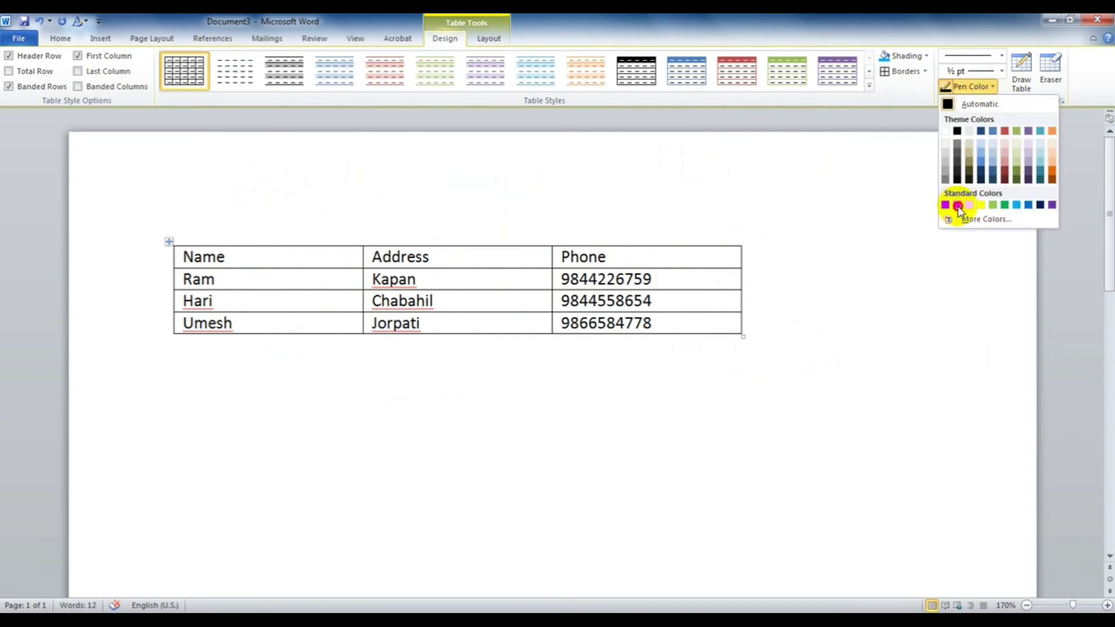
{"action": "left_click", "coordinate": [957, 205]}
{"action": "left_click", "coordinate": [985, 71]}
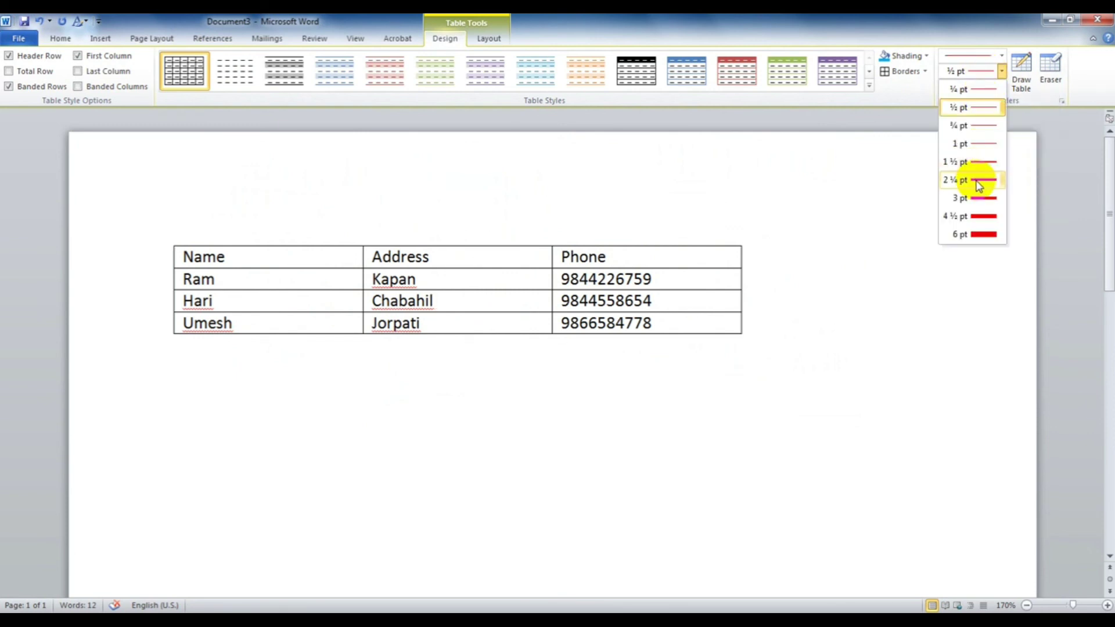
{"action": "left_click", "coordinate": [975, 179]}
{"action": "left_click", "coordinate": [999, 56]}
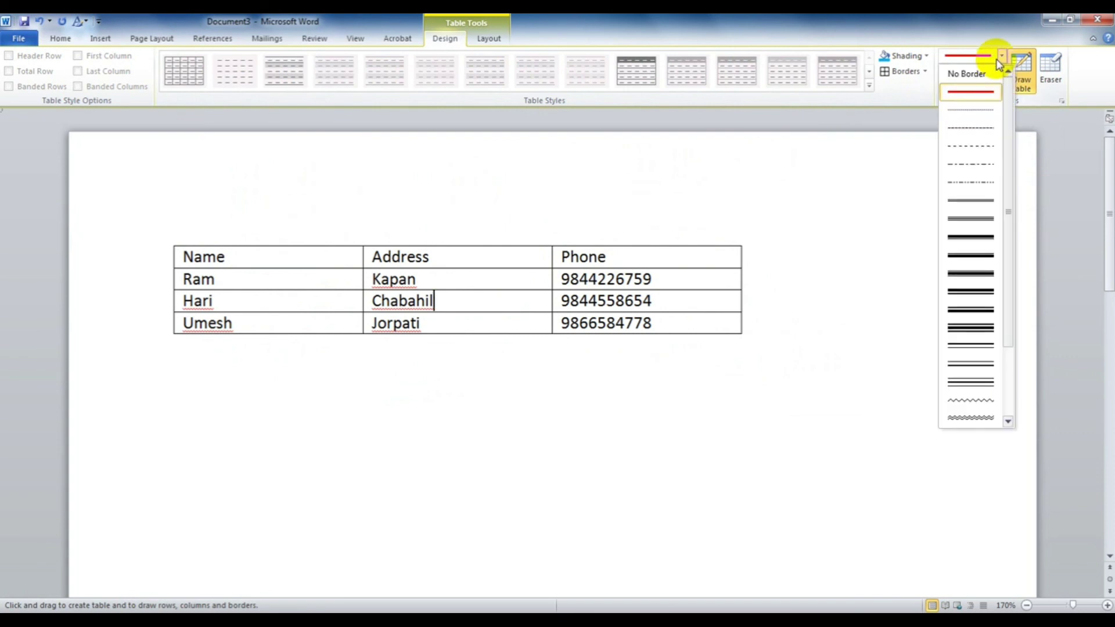
{"action": "left_click", "coordinate": [428, 252]}
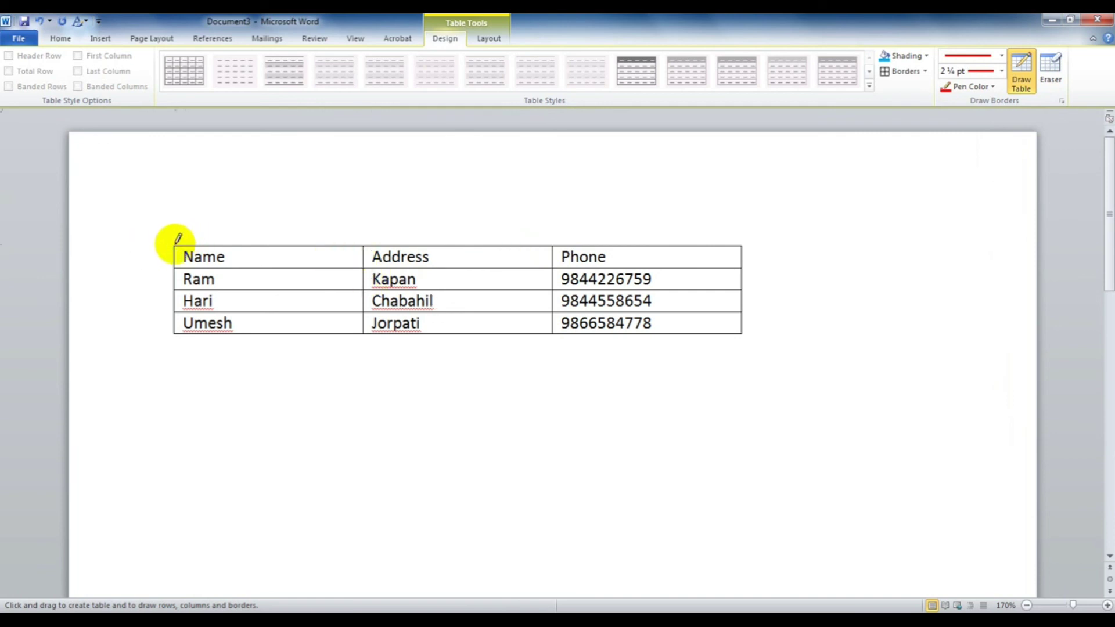
Step: Draw thick red lines along the table's four outer edges and both column dividers
{"action": "mouse_move", "coordinate": [177, 238]}
{"action": "left_mouse_down"}
{"action": "mouse_move", "coordinate": [338, 229]}
{"action": "mouse_move", "coordinate": [406, 246]}
{"action": "mouse_move", "coordinate": [595, 259]}
{"action": "mouse_move", "coordinate": [647, 245]}
{"action": "left_mouse_up"}
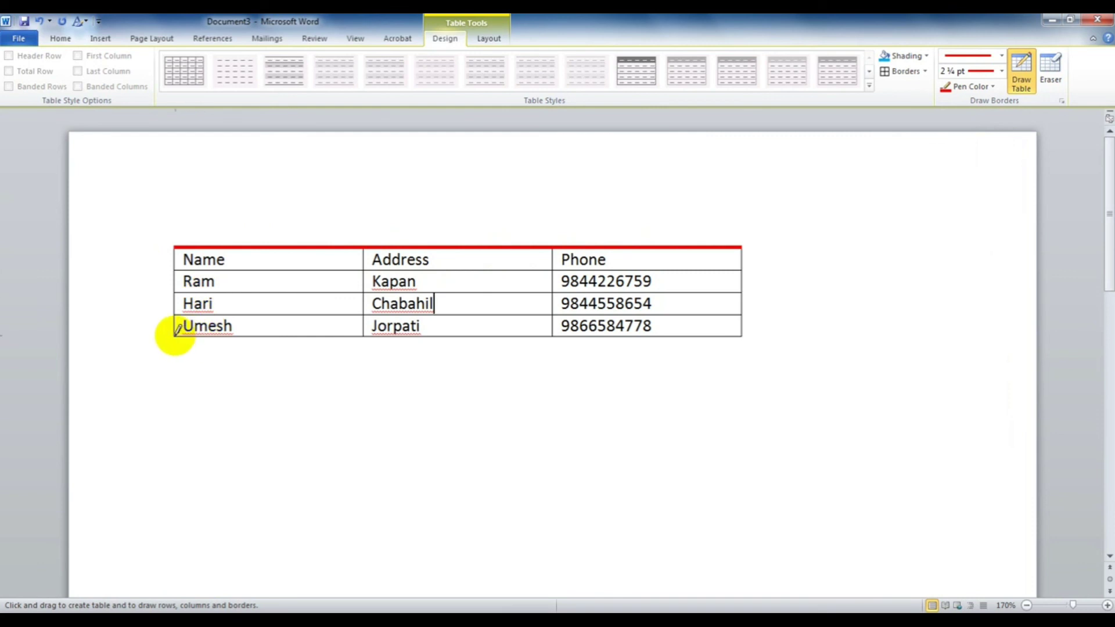
{"action": "left_click_drag", "start_coordinate": [176, 336], "coordinate": [741, 337]}
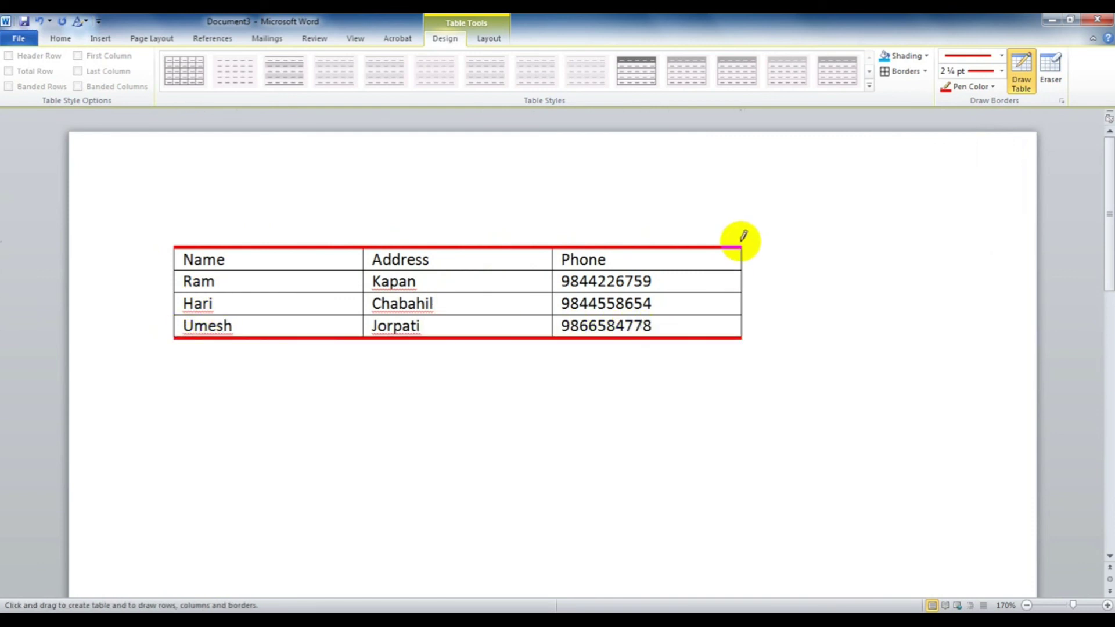
{"action": "left_click_drag", "start_coordinate": [740, 246], "coordinate": [741, 338]}
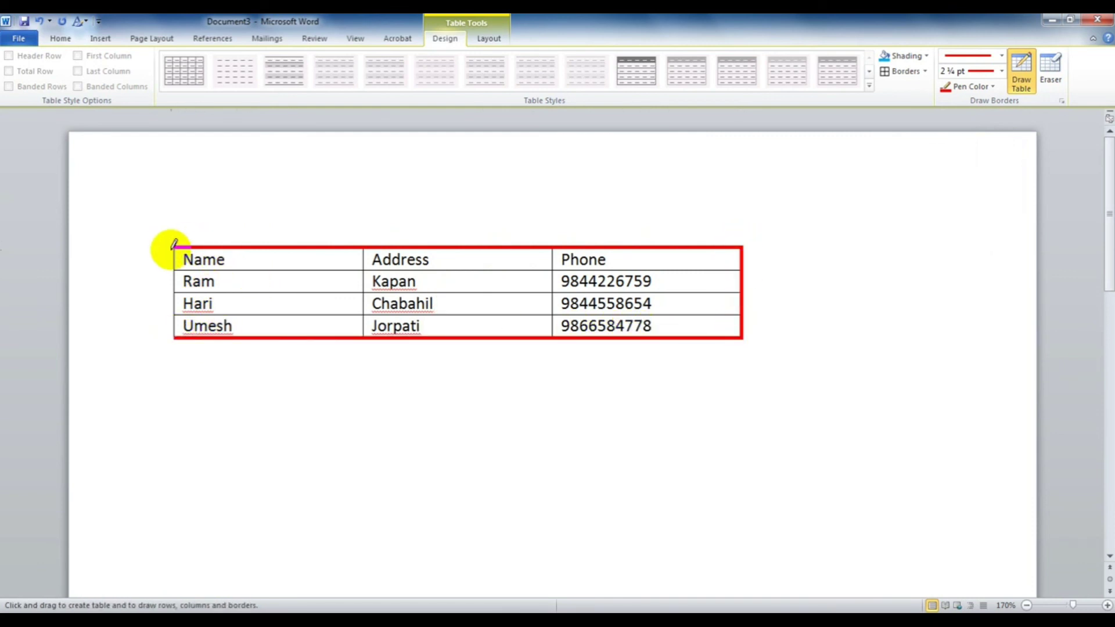
{"action": "left_click_drag", "start_coordinate": [178, 241], "coordinate": [176, 337]}
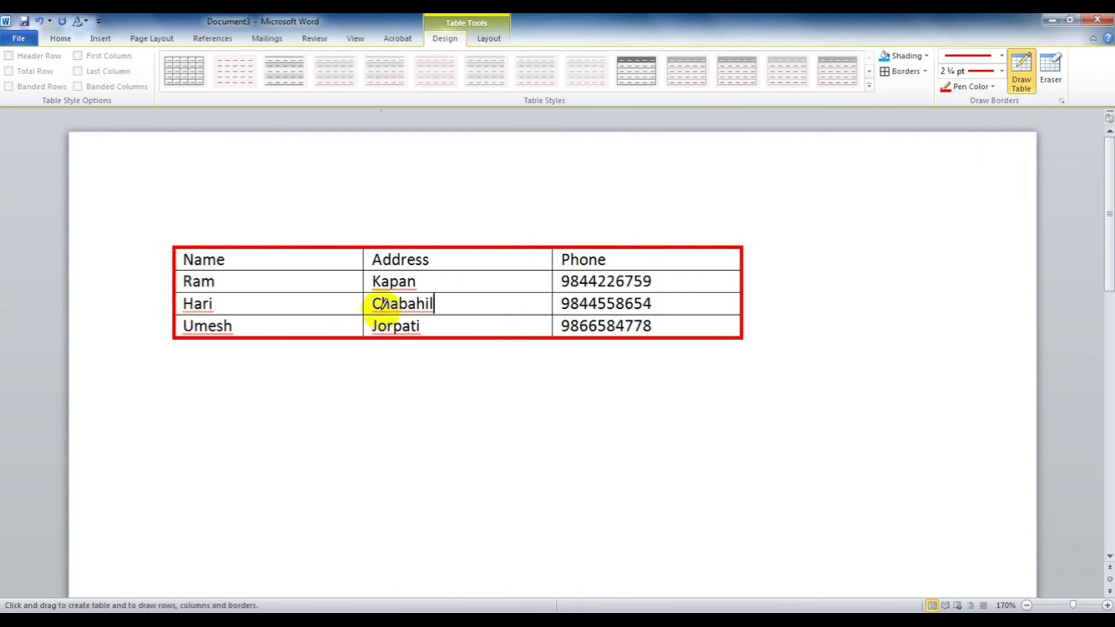
{"action": "left_click_drag", "start_coordinate": [367, 244], "coordinate": [371, 320]}
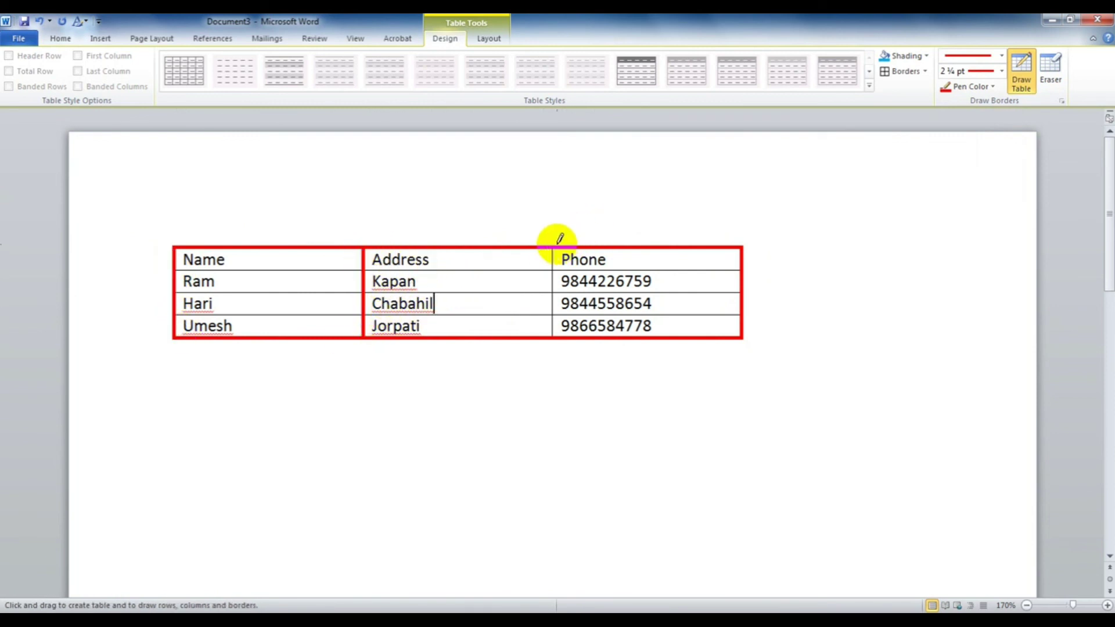
{"action": "left_click_drag", "start_coordinate": [555, 246], "coordinate": [555, 314]}
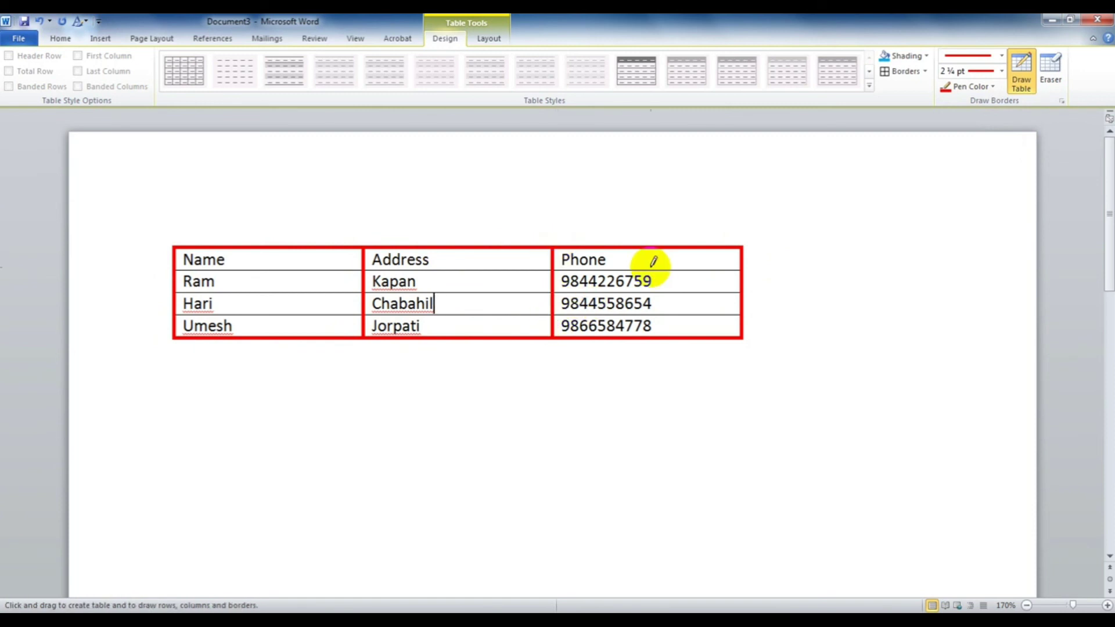
Step: Set the border pen to green at 1 pt weight
{"action": "left_click", "coordinate": [989, 87]}
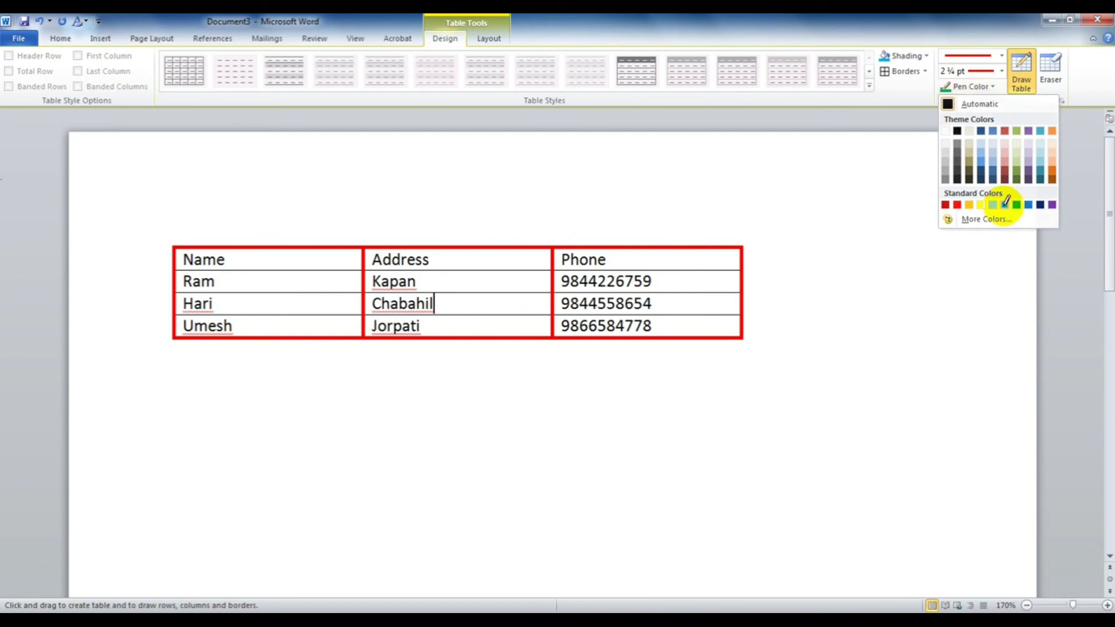
{"action": "left_click", "coordinate": [1005, 204]}
{"action": "left_click", "coordinate": [1002, 71]}
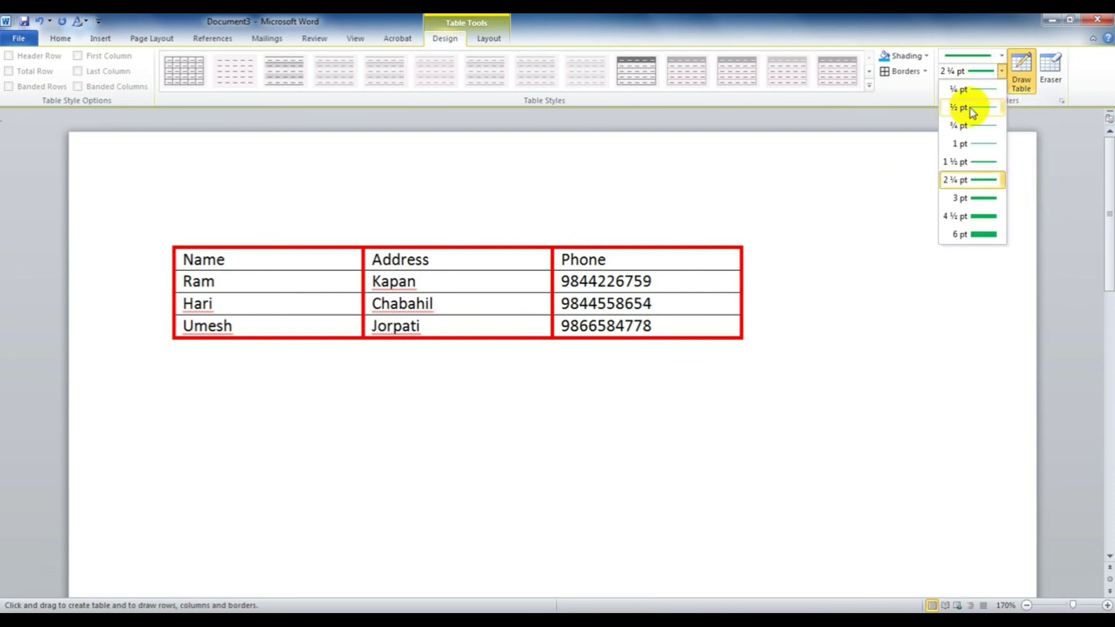
{"action": "left_click", "coordinate": [968, 143]}
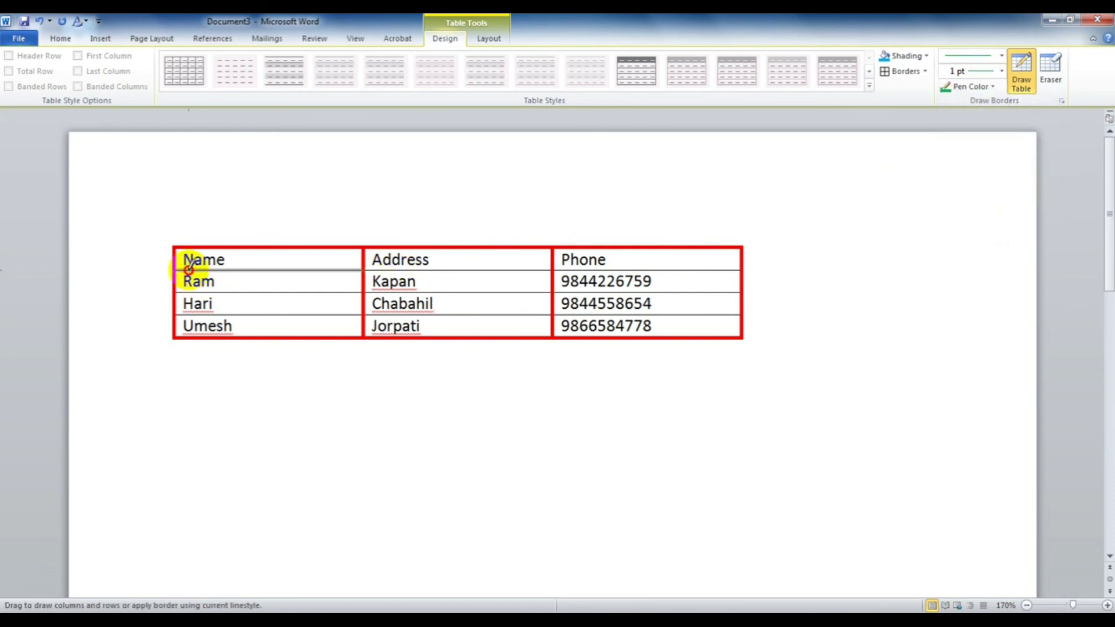
Step: Redraw the lines under the header, Ram and Hari rows in green
{"action": "mouse_move", "coordinate": [189, 269]}
{"action": "left_mouse_down"}
{"action": "mouse_move", "coordinate": [505, 257]}
{"action": "mouse_move", "coordinate": [738, 270]}
{"action": "left_mouse_up"}
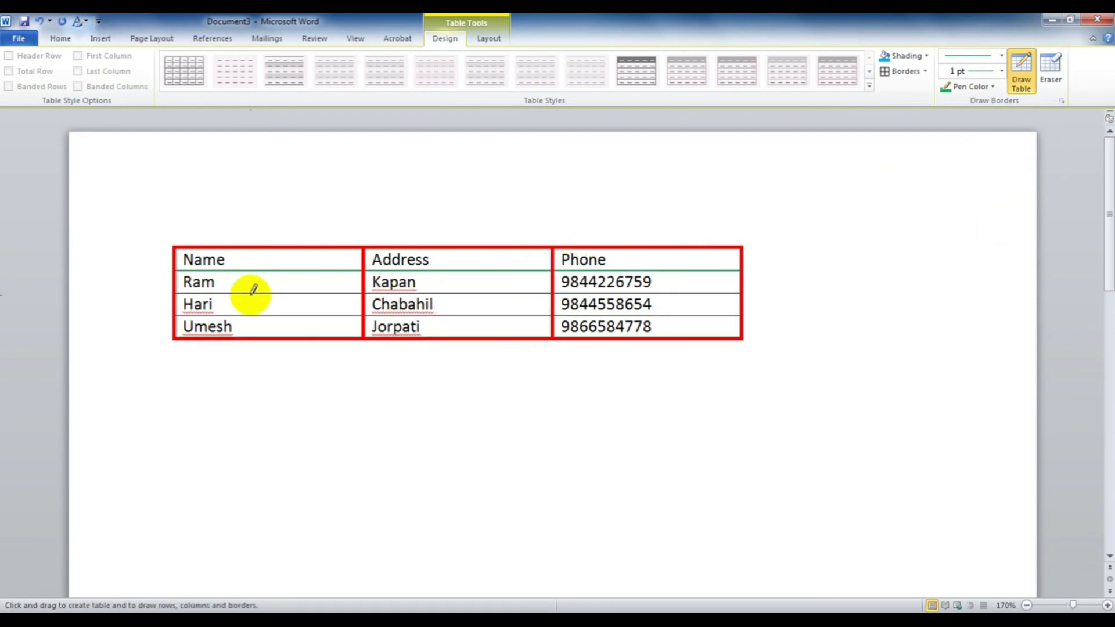
{"action": "left_click_drag", "start_coordinate": [250, 292], "coordinate": [642, 289]}
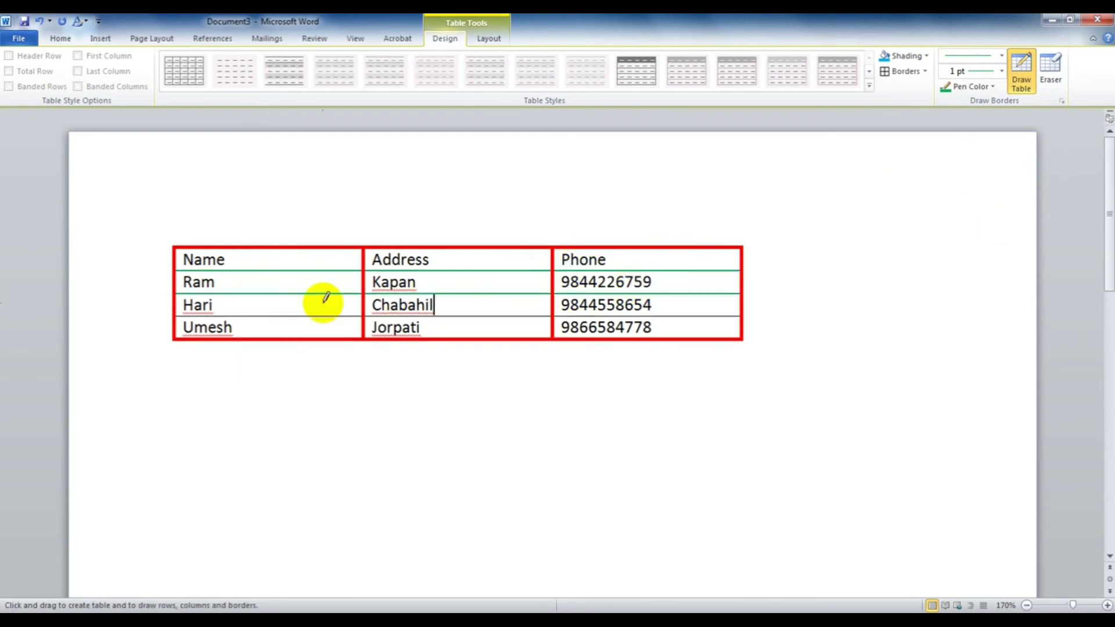
{"action": "left_click_drag", "start_coordinate": [306, 314], "coordinate": [601, 317]}
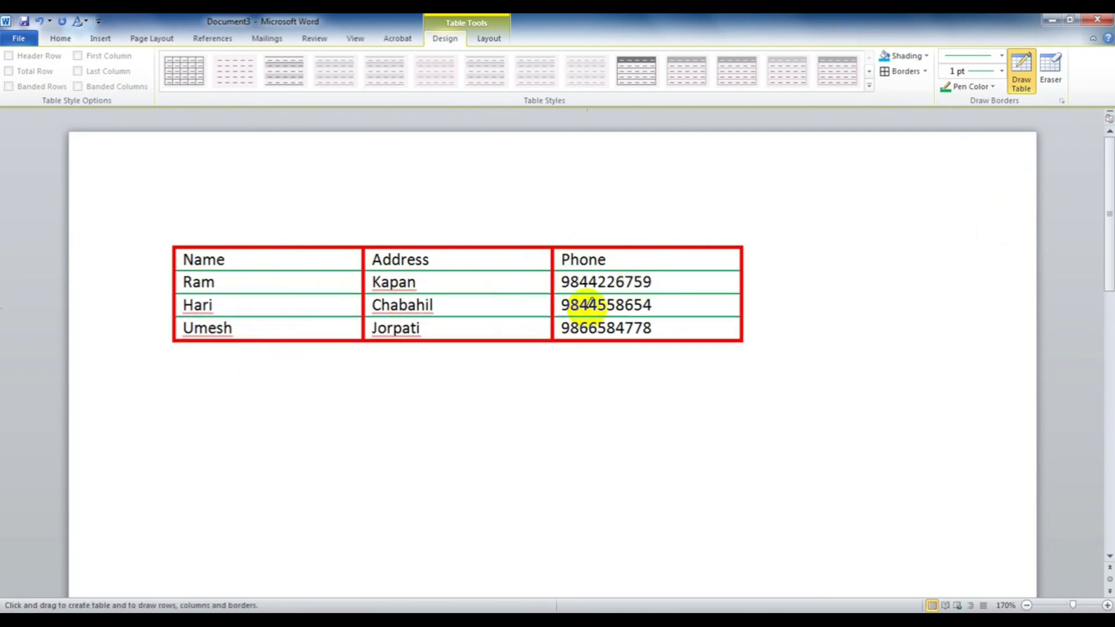
{"action": "left_click", "coordinate": [1021, 83]}
Step: Erase the Address/Phone header divider, the top borders of the header, and the border under Umesh
{"action": "left_click", "coordinate": [1051, 81]}
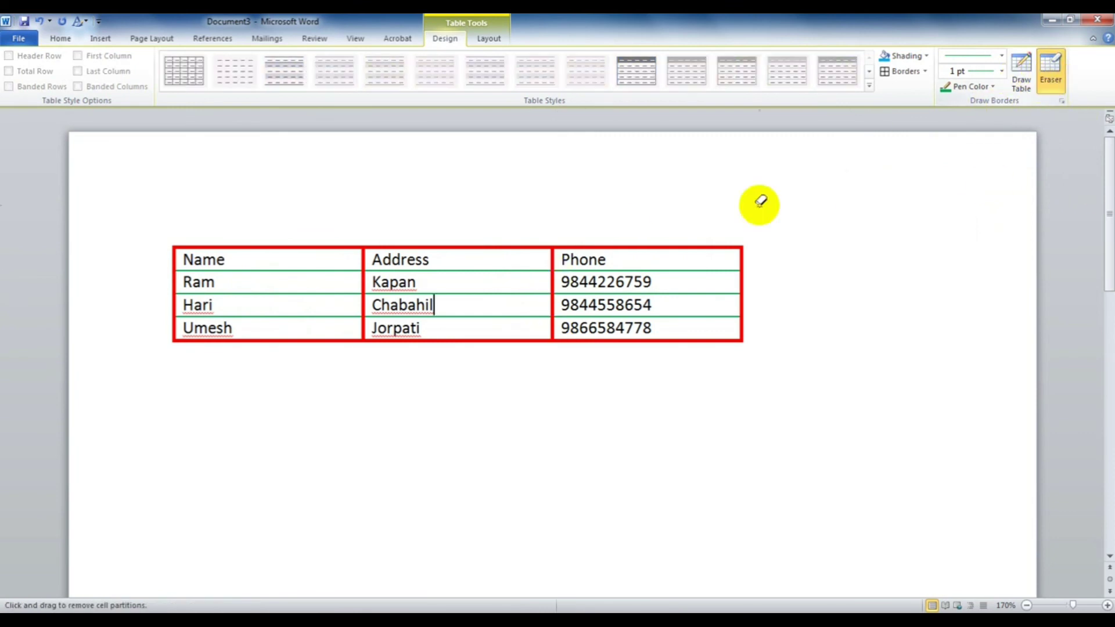
{"action": "left_click", "coordinate": [530, 246]}
{"action": "left_click", "coordinate": [468, 246]}
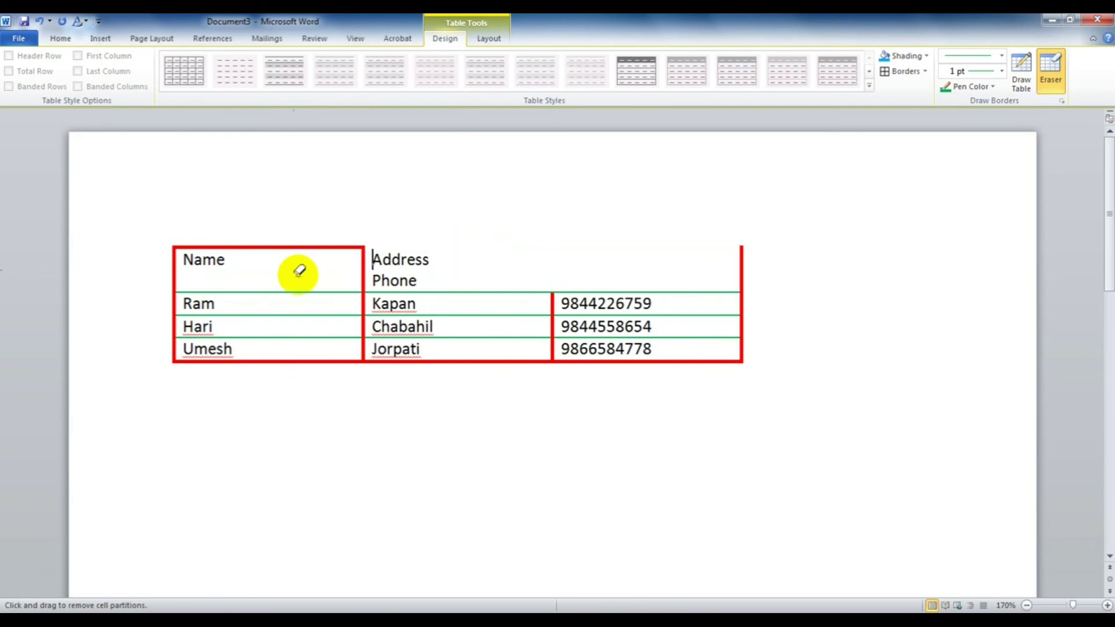
{"action": "left_click", "coordinate": [296, 247]}
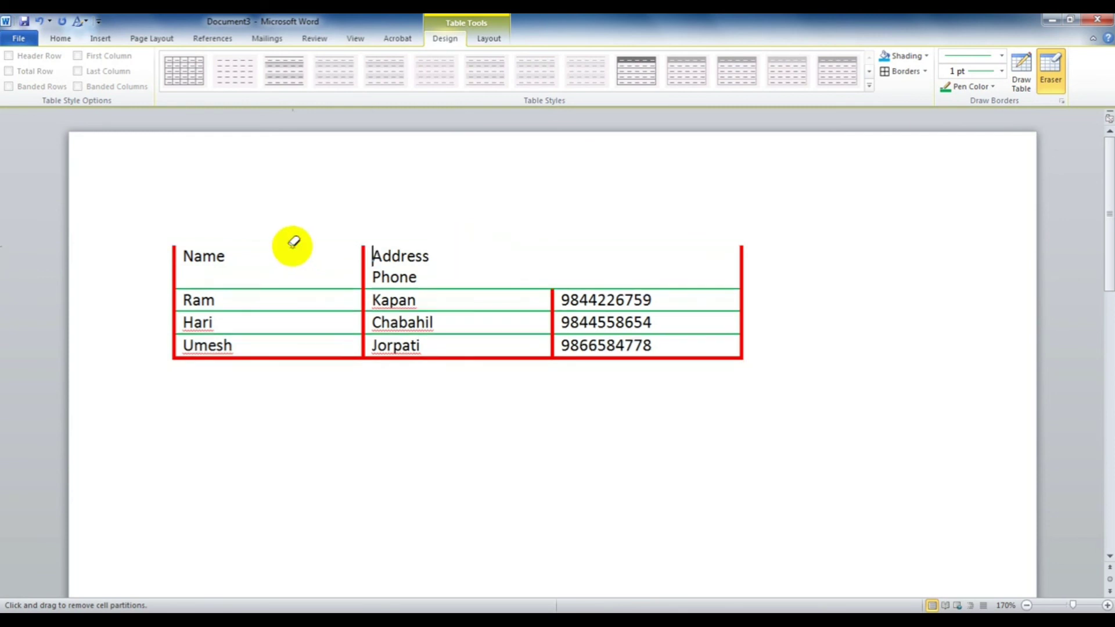
{"action": "left_click", "coordinate": [312, 355]}
{"action": "left_click", "coordinate": [1057, 79]}
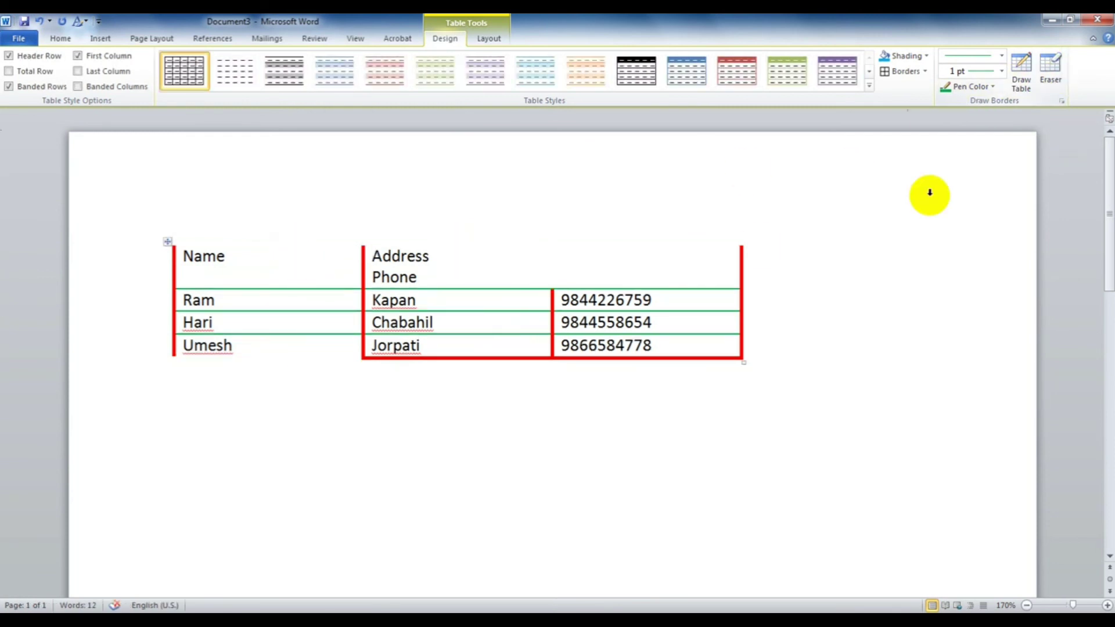
Step: Clear the table style and reapply the plain Table Grid style
{"action": "left_click", "coordinate": [868, 87]}
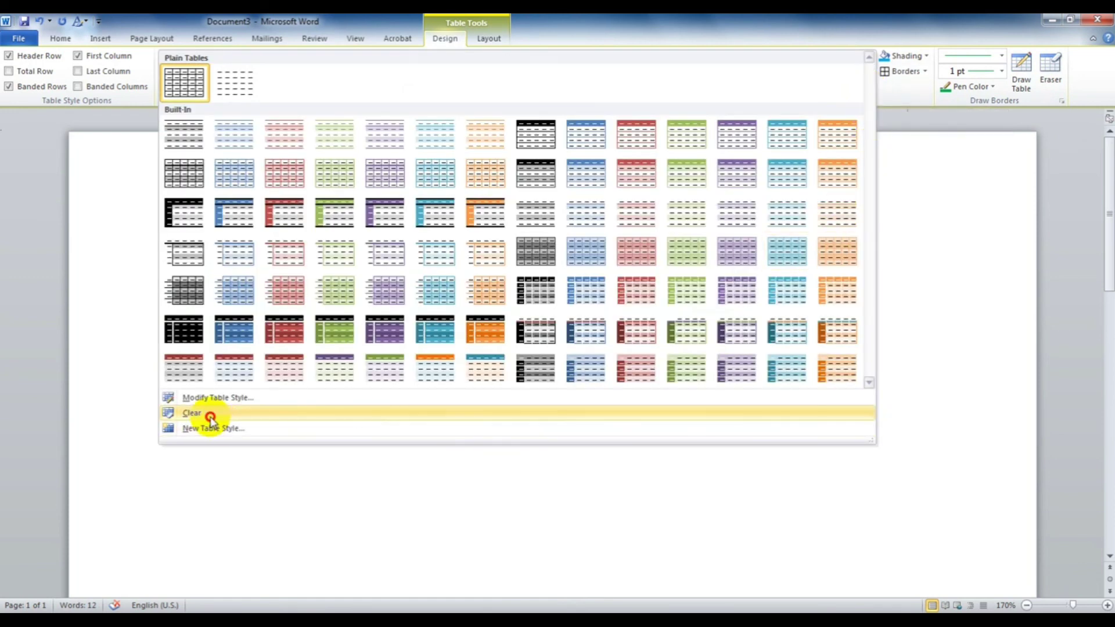
{"action": "left_click", "coordinate": [210, 412]}
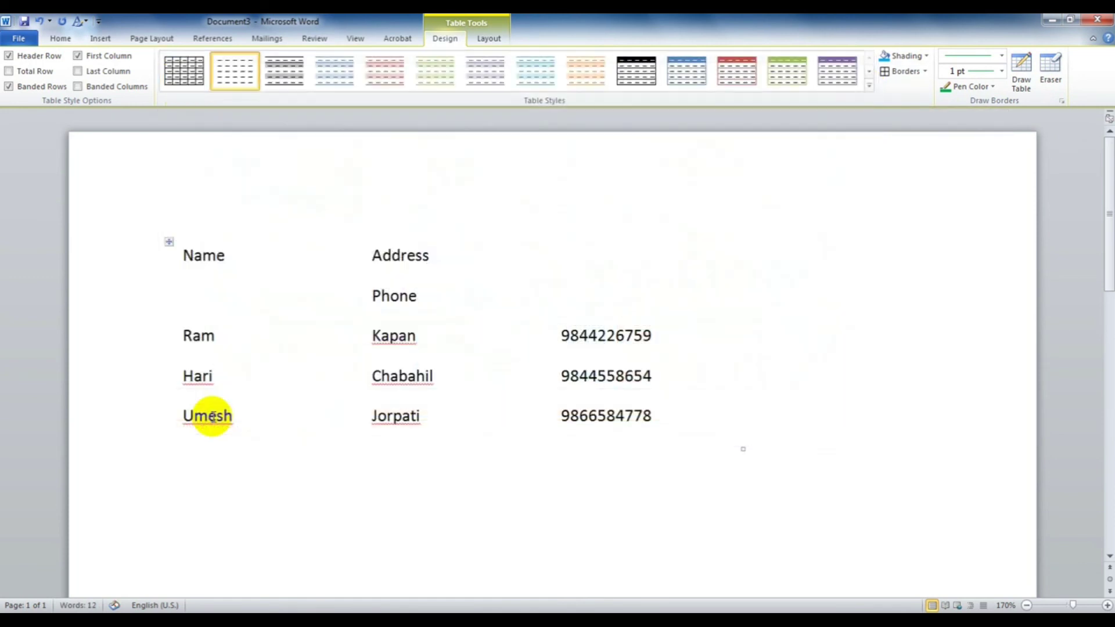
{"action": "left_click", "coordinate": [182, 82]}
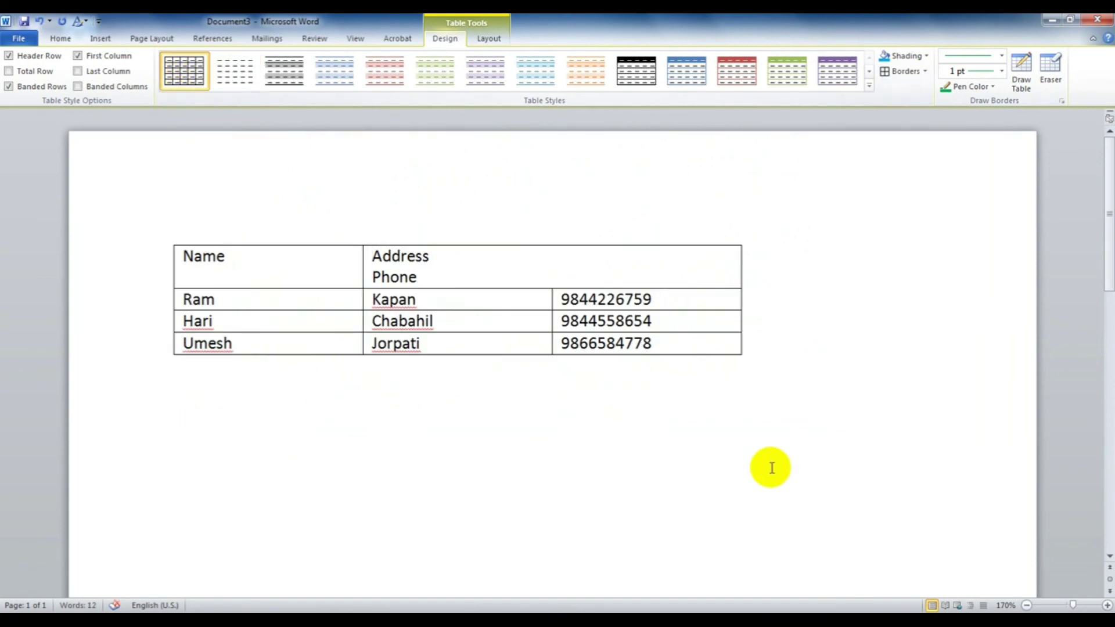
{"action": "left_click", "coordinate": [749, 460]}
Step: Undo three times to restore the original table with separate Name, Address and Phone headers
{"action": "key", "text": "ctrl+z"}
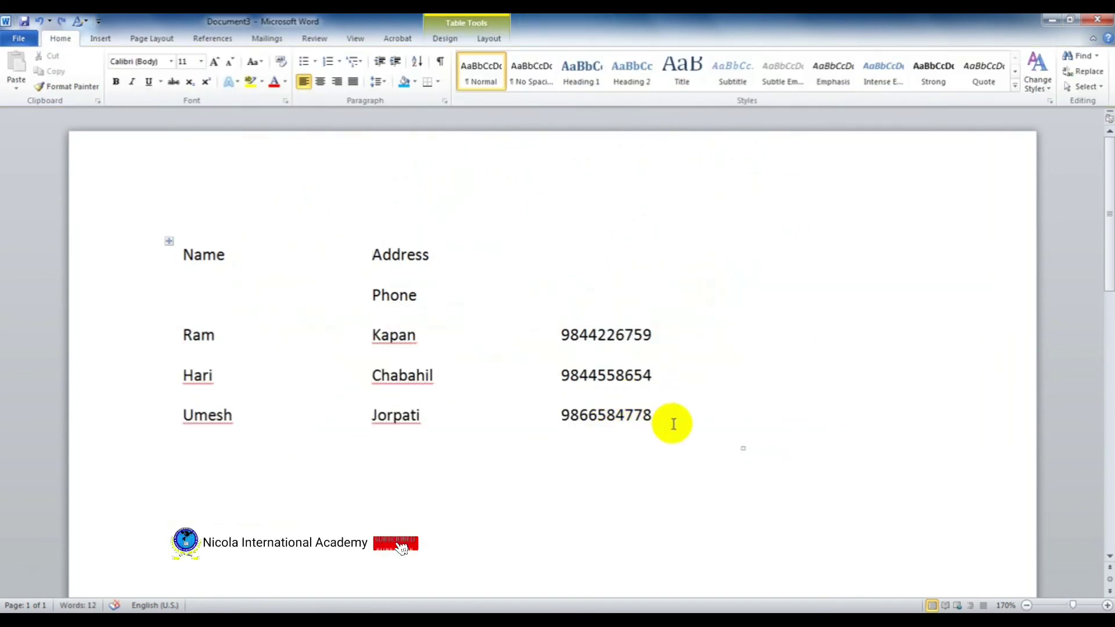
{"action": "key", "text": "ctrl+z"}
{"action": "key", "text": "ctrl+z"}
{"action": "key", "text": "ctrl+z"}
{"action": "key", "text": "ctrl+z"}
{"action": "key", "text": "ctrl+z"}
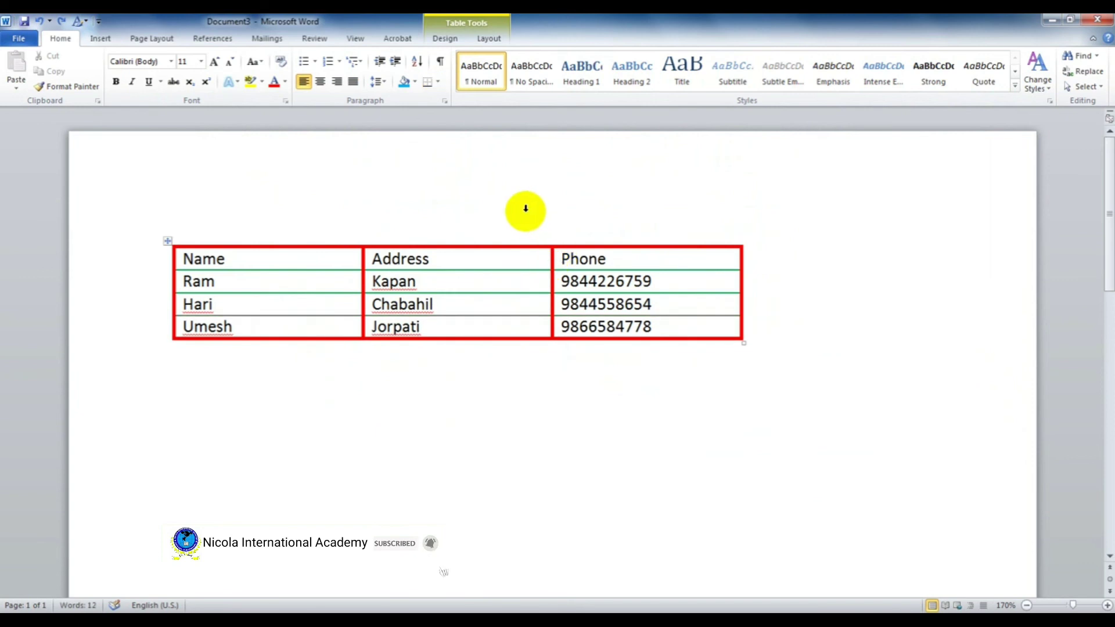
{"action": "key", "text": "ctrl+z"}
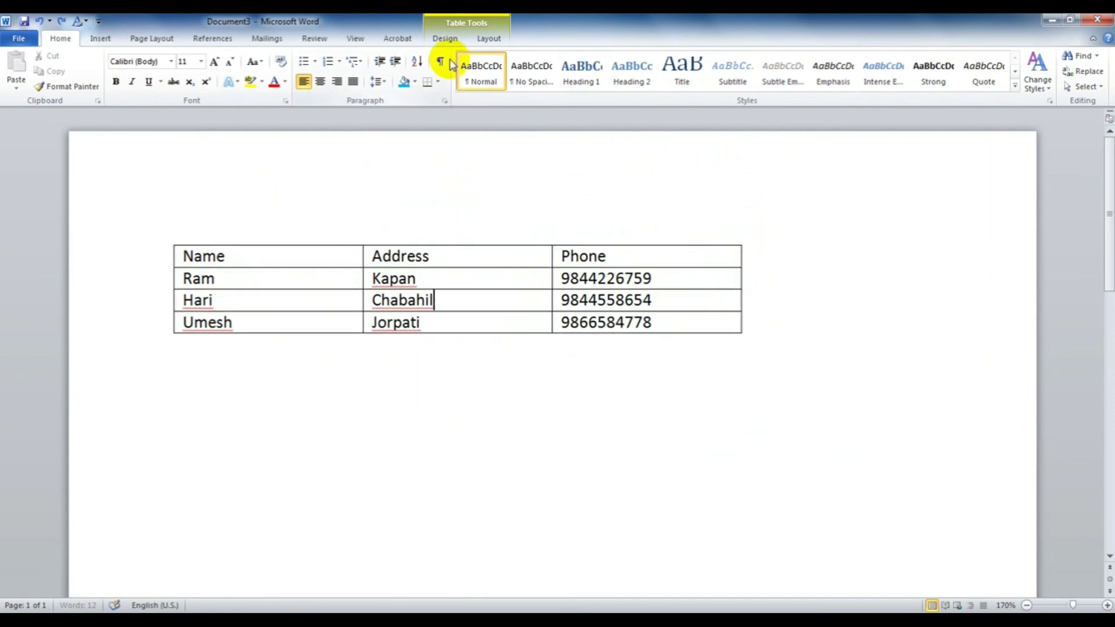
{"action": "left_click", "coordinate": [446, 39]}
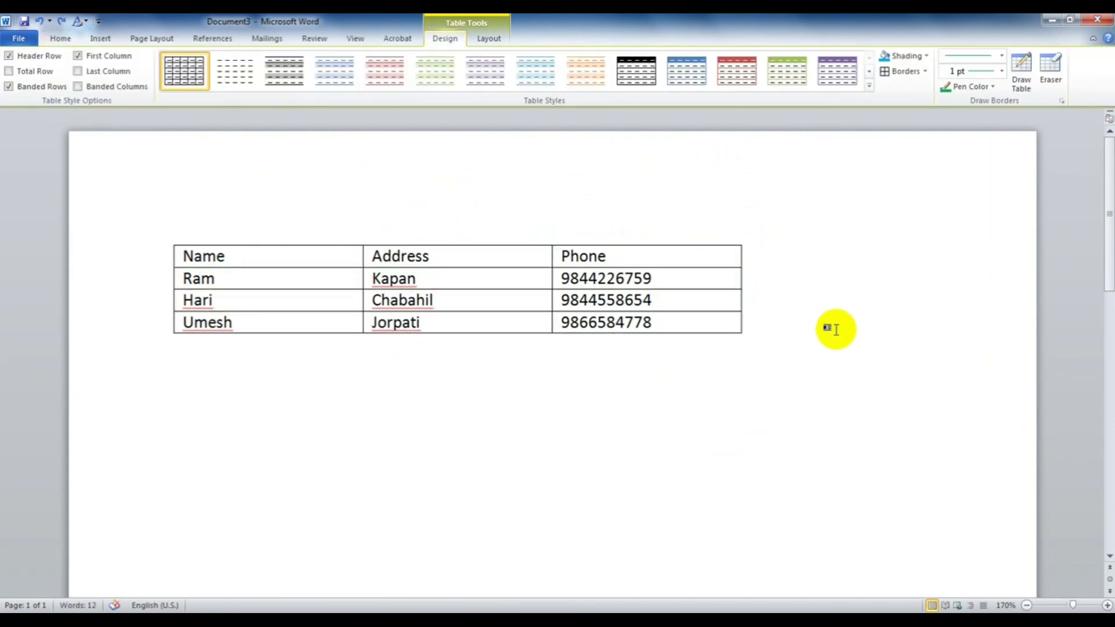